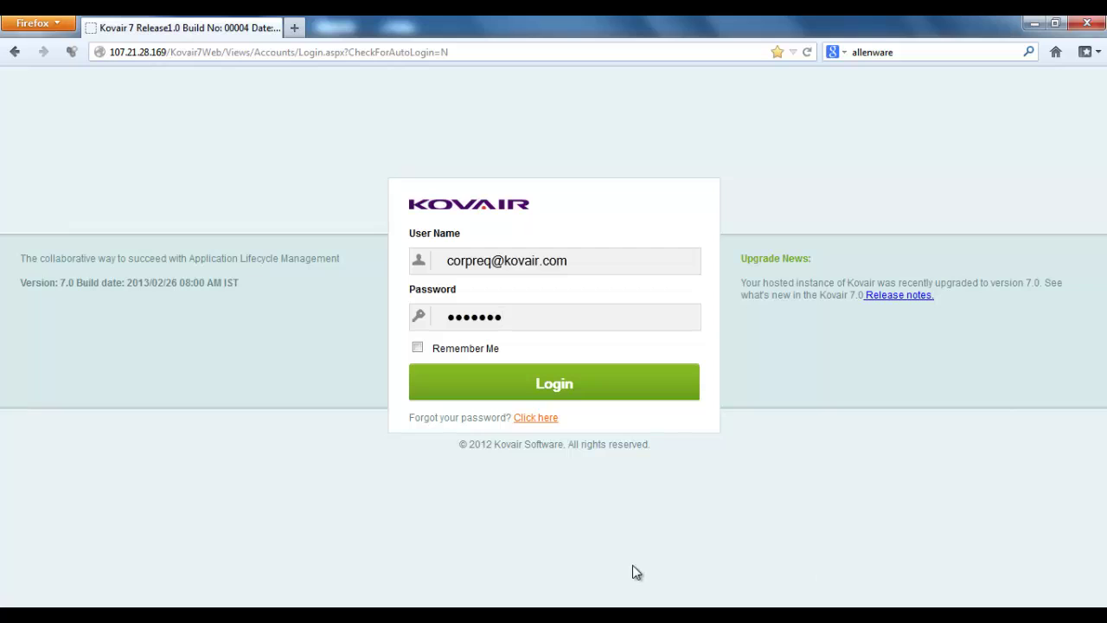
# Log in with the prefilled requester account and start reporting a new incident
pyautogui.click(581, 391)
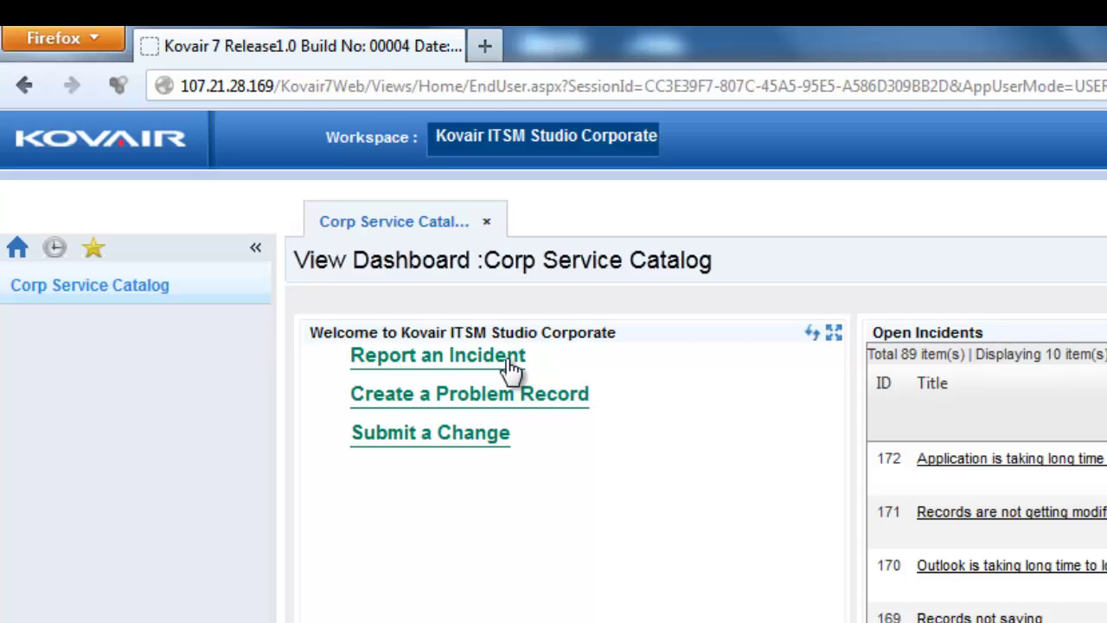
pyautogui.click(511, 367)
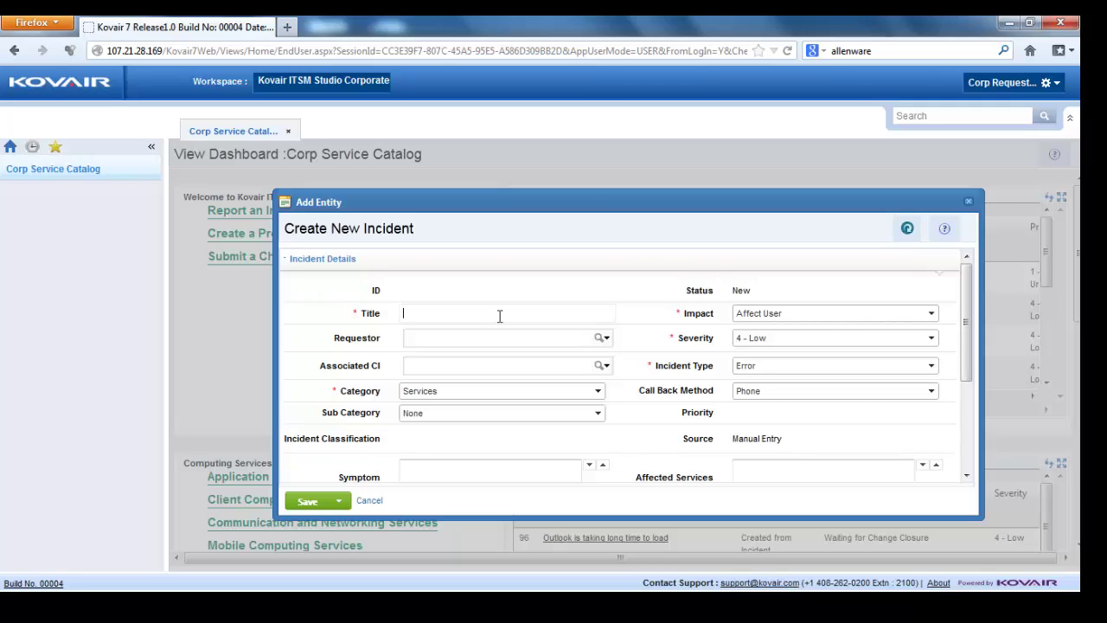
# Enter "SAP Appliction is taking ;pmg time to respond" as the new incident's title
pyautogui.write('SAP ')
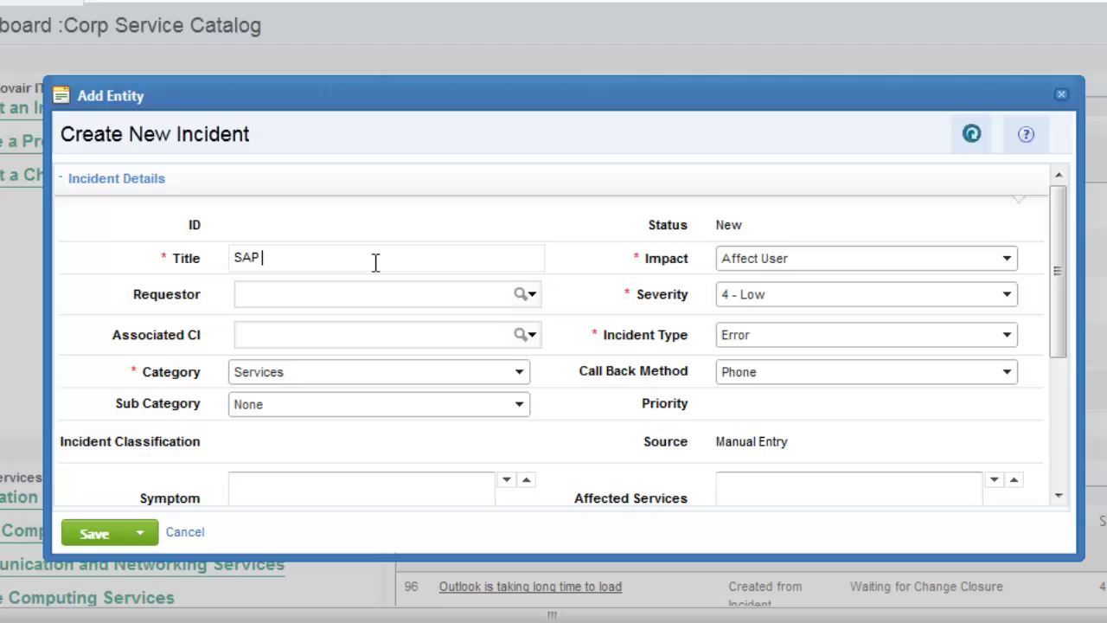
pyautogui.write('Appliction is ta')
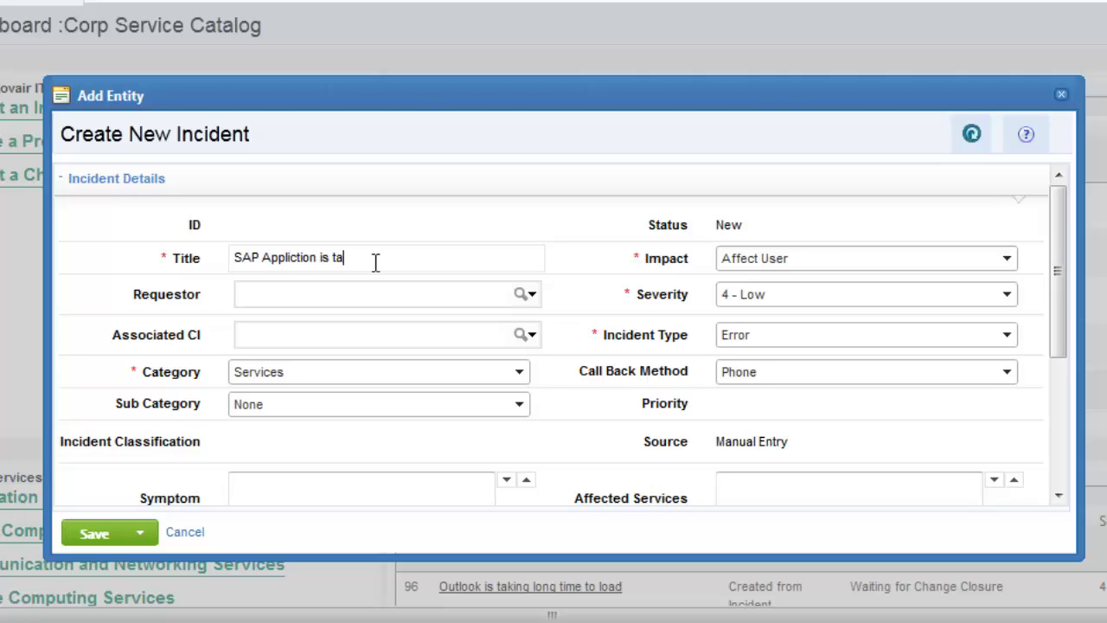
pyautogui.write('king long time to resp')
pyautogui.press('BackSpace')
pyautogui.write('pond')
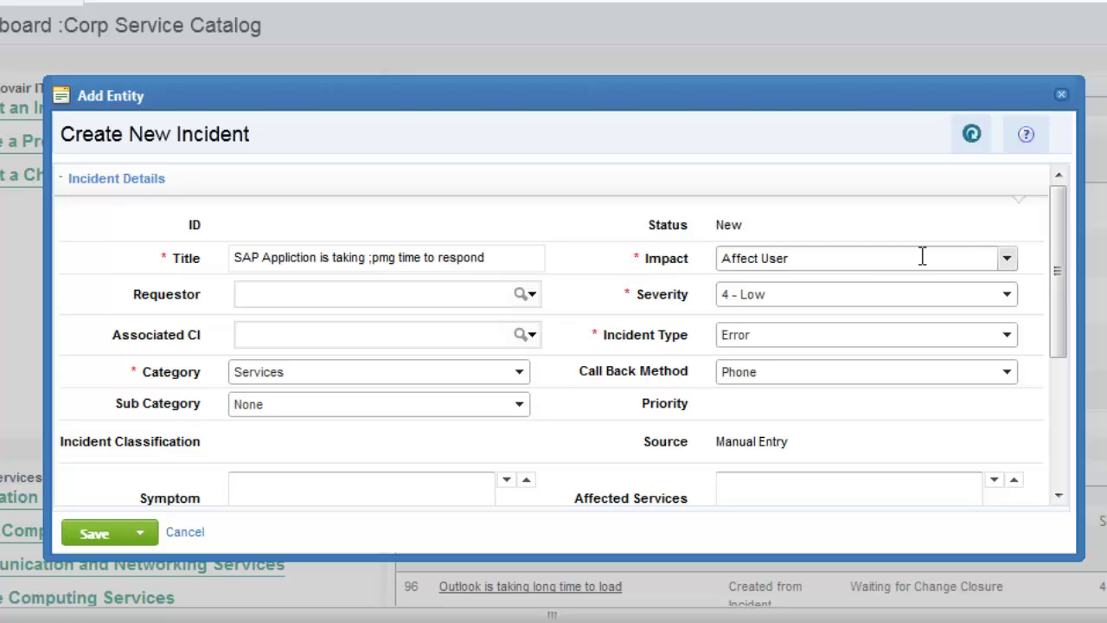
# Set the incident's impact to Affects Department and its severity to 1 - Critical
pyautogui.click(1007, 259)
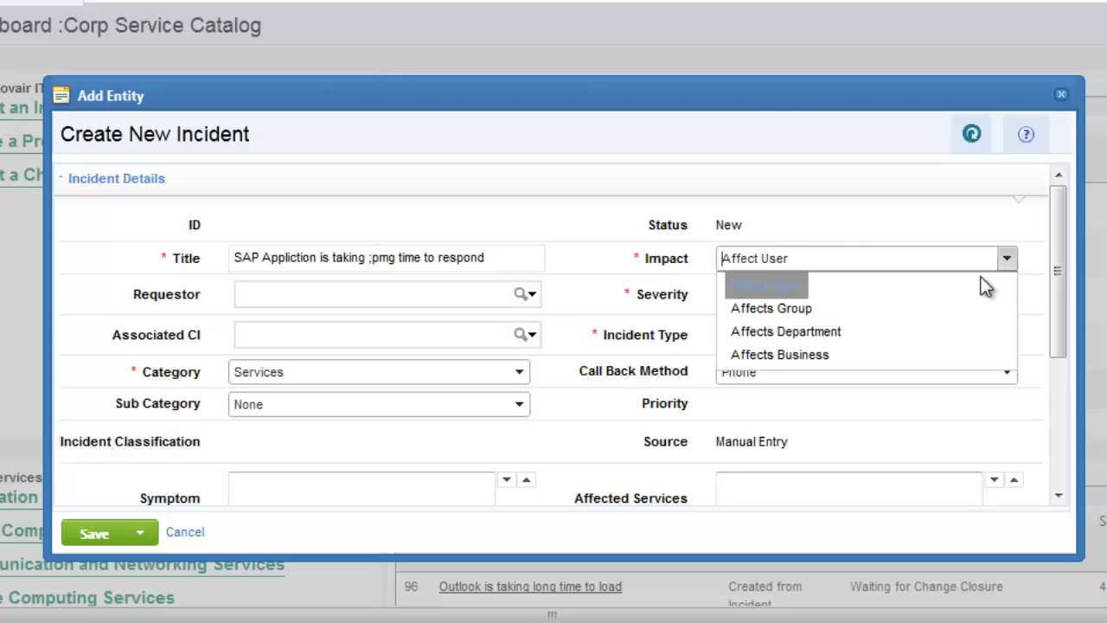
pyautogui.click(814, 333)
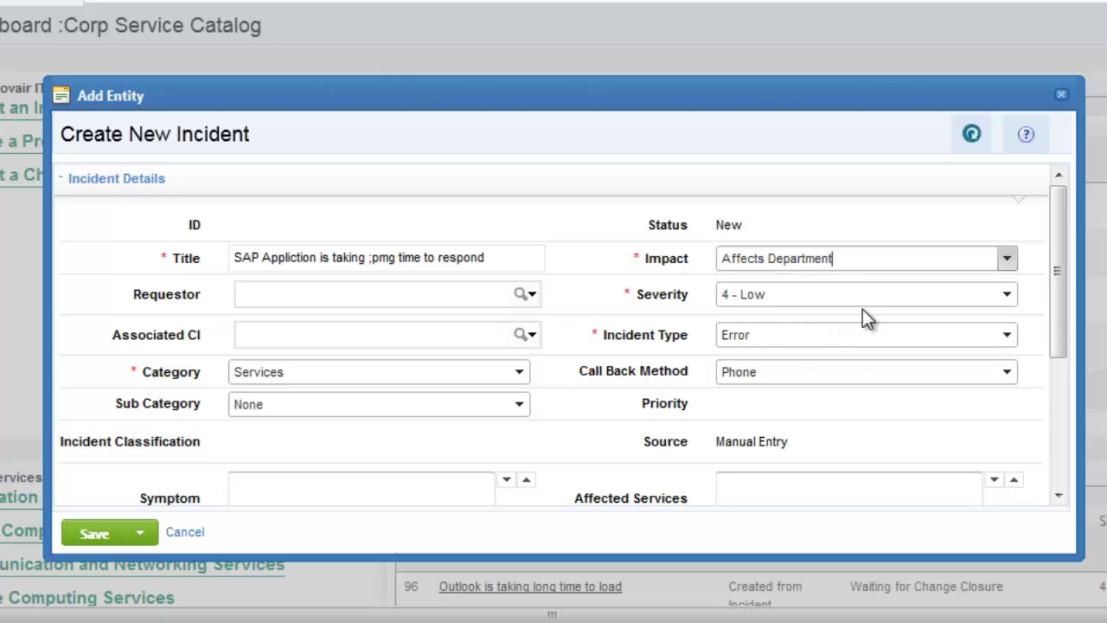
pyautogui.click(1014, 296)
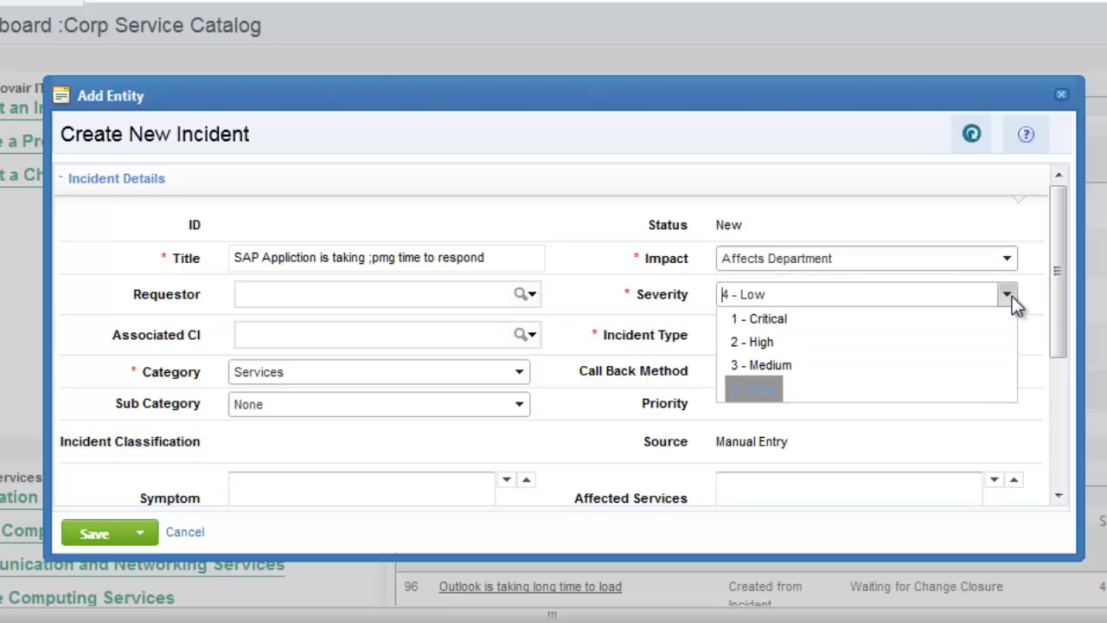
pyautogui.click(759, 322)
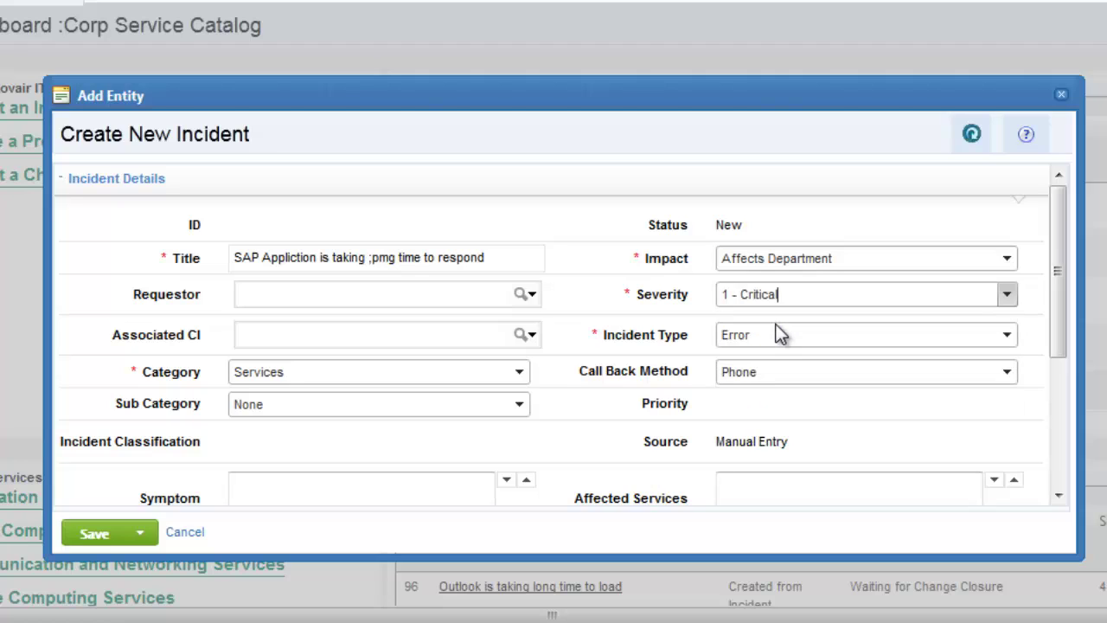
# Look up and assign the requestor contact with the Gmail address, and set the associated CI to SAP FICO (Financial Accounting and Controlling)
pyautogui.click(384, 292)
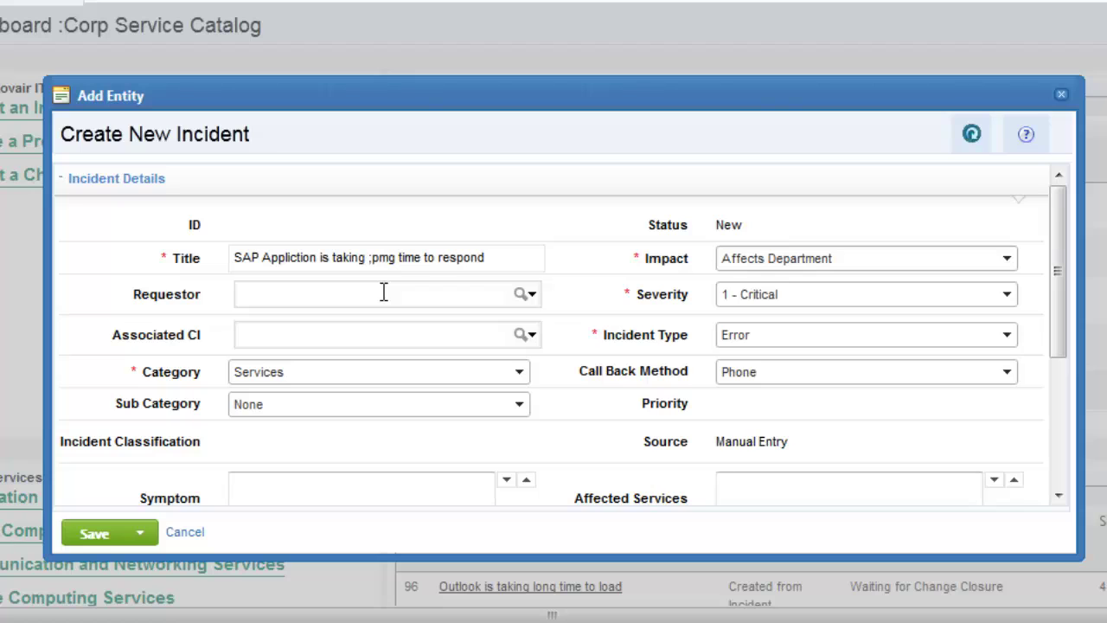
pyautogui.write('georg')
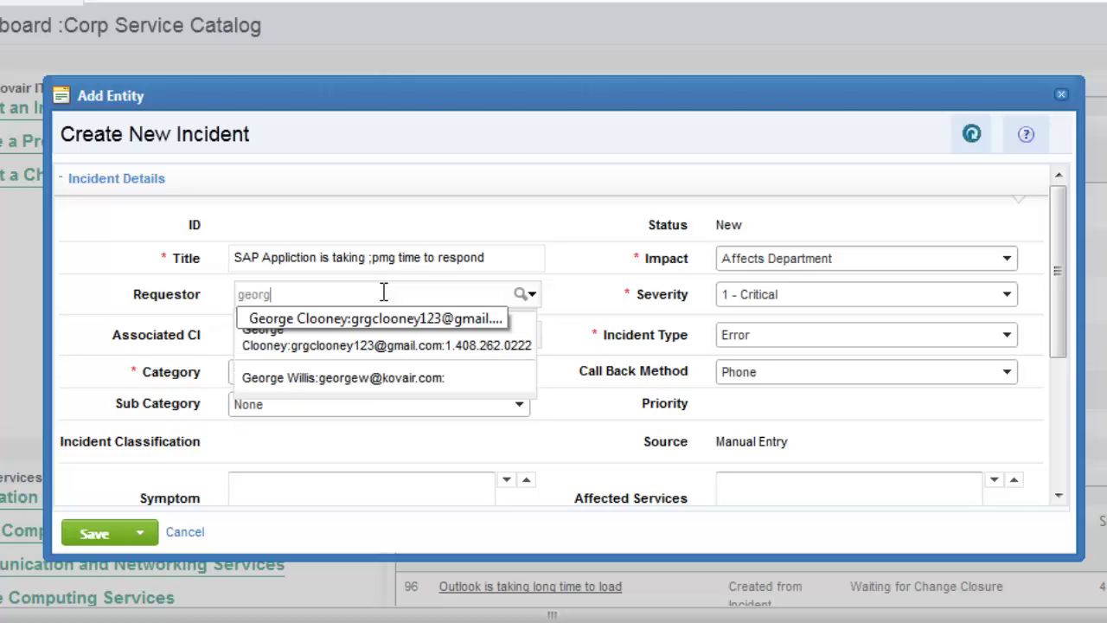
pyautogui.click(328, 344)
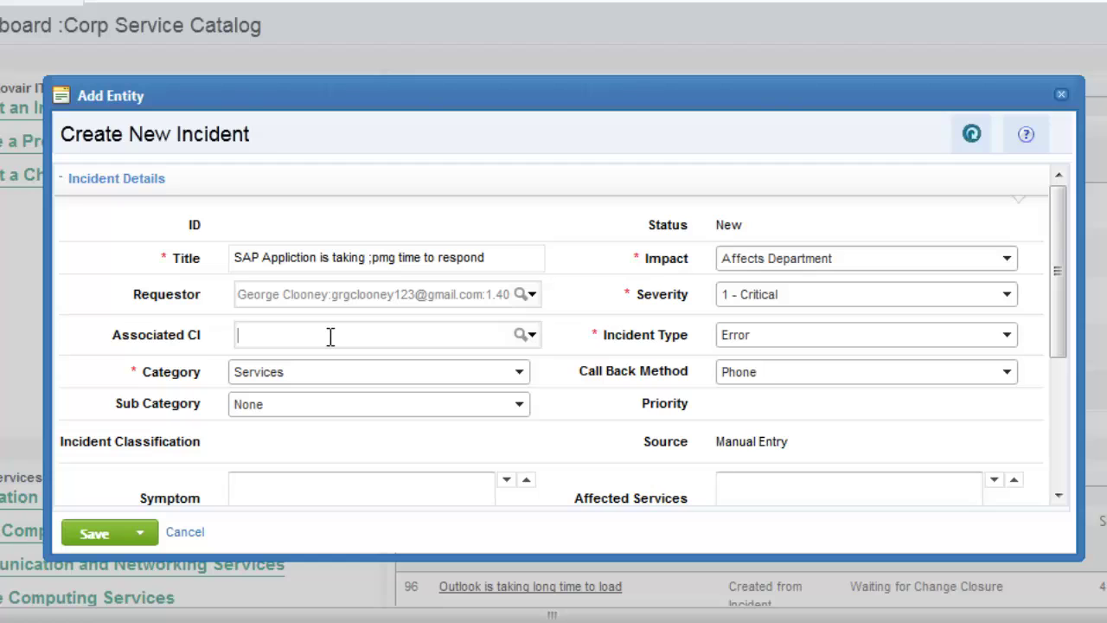
pyautogui.write('sap')
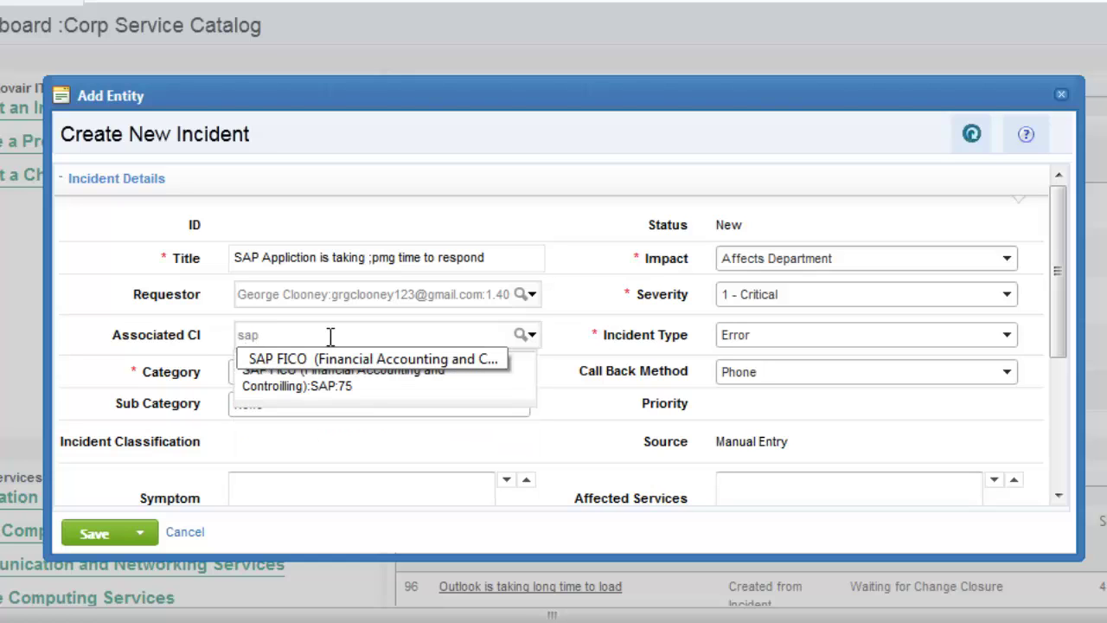
pyautogui.click(283, 382)
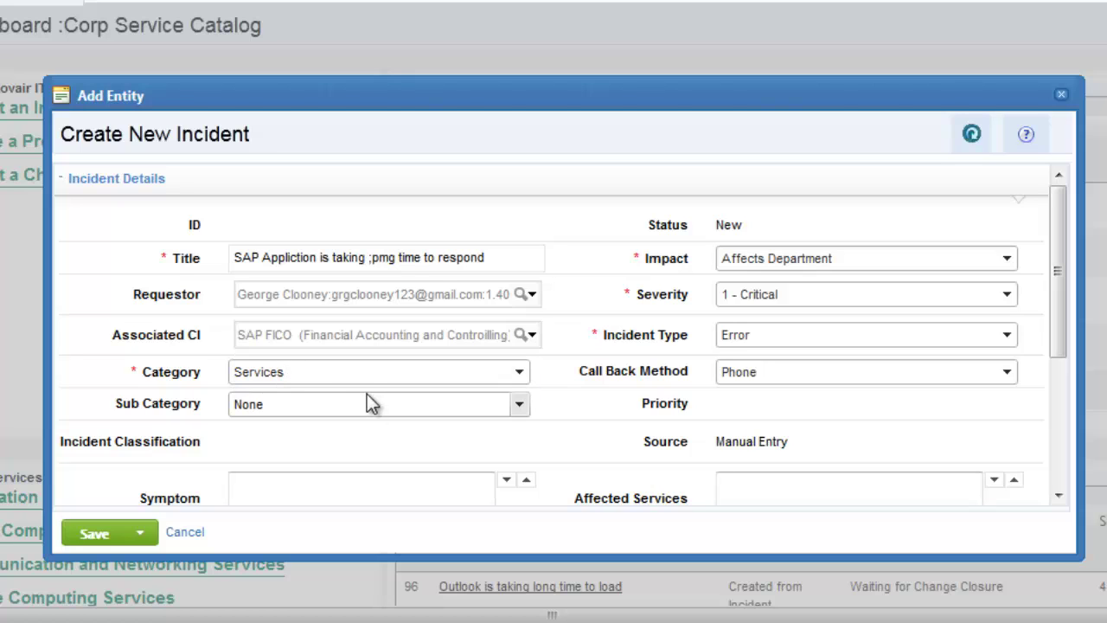
# Describe the symptom as "SAP application is taking long time to respond the commands given by users."
pyautogui.scroll(-1, 296, 450)
pyautogui.click(296, 452)
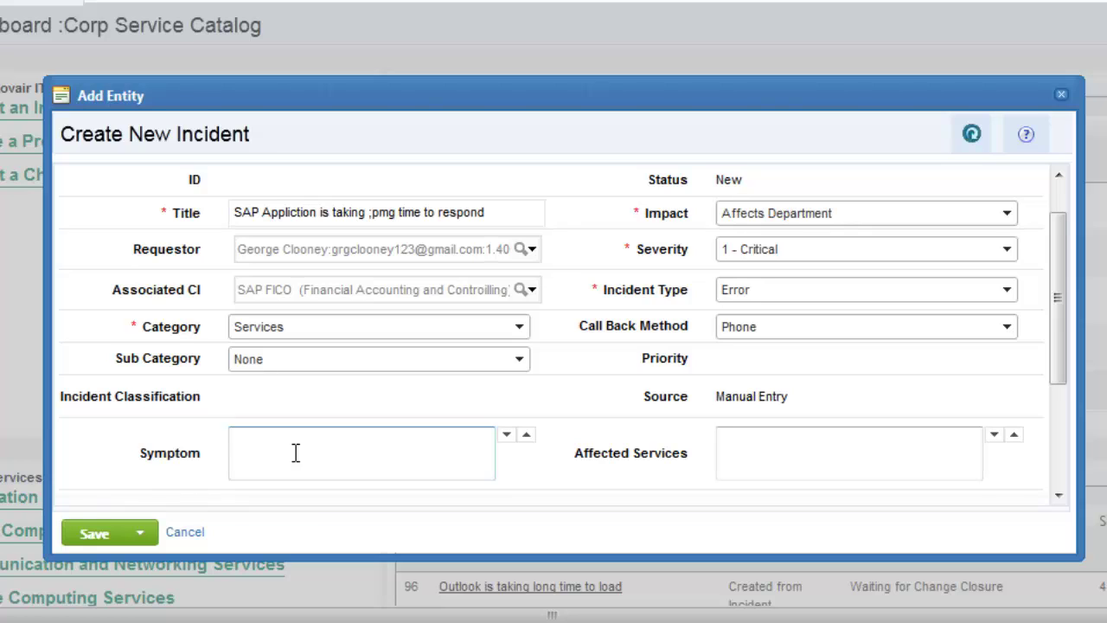
pyautogui.write('SAP application is taking long t')
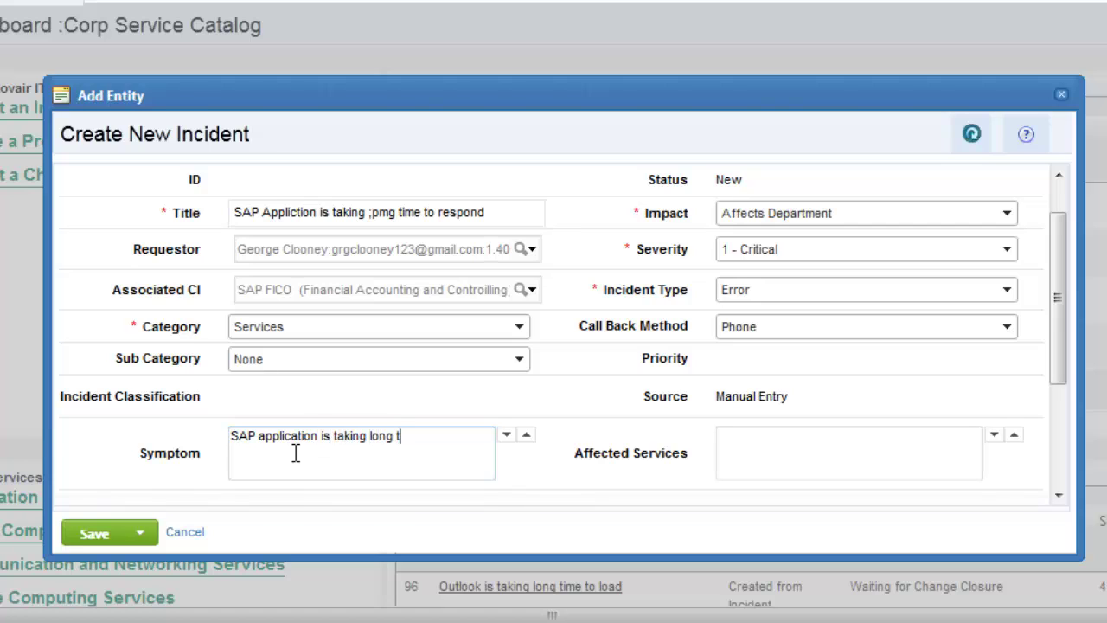
pyautogui.write('ime to rep')
pyautogui.press('BackSpace')
pyautogui.write('spond the')
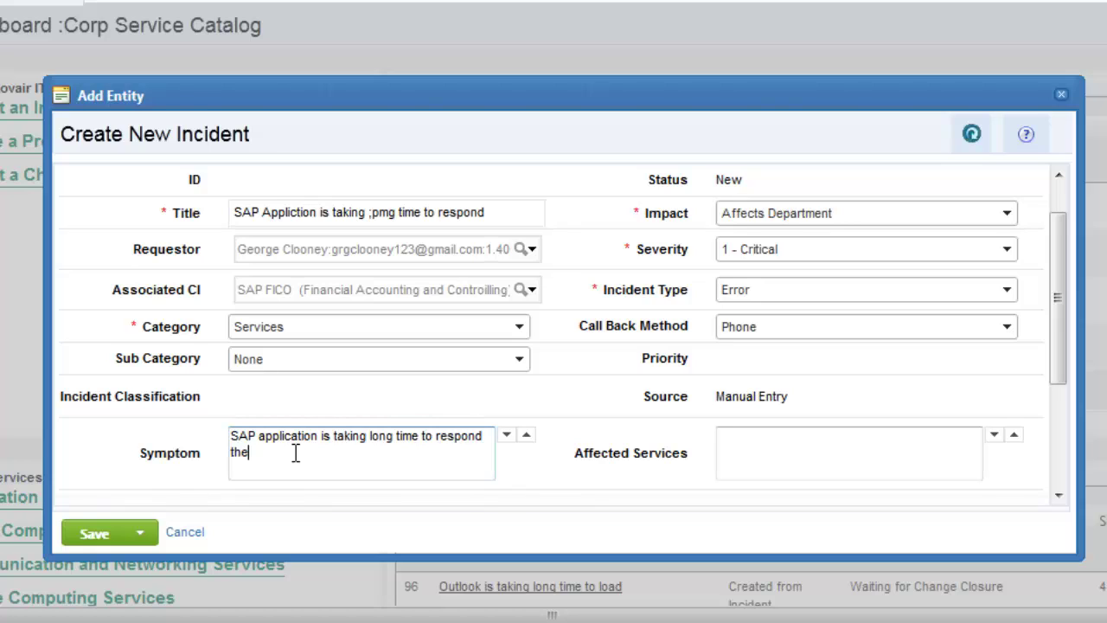
pyautogui.write(' commands given by us')
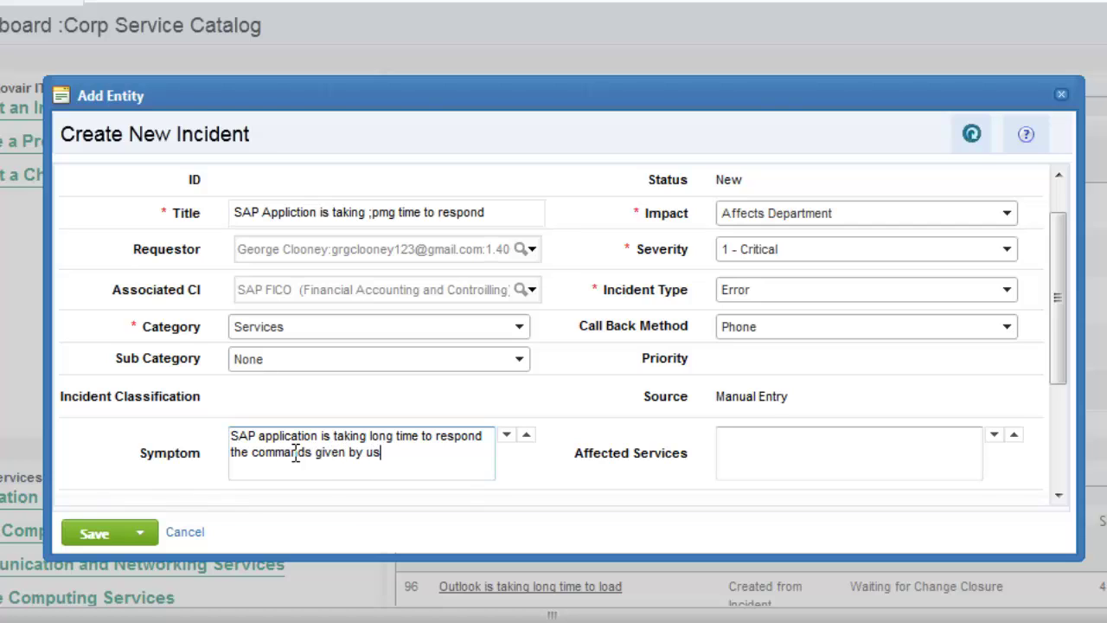
pyautogui.write('ers.')
# Enter "All front end services of Finance dept. are affected" as the incident's affected services
pyautogui.press('Tab')
pyautogui.write('Al')
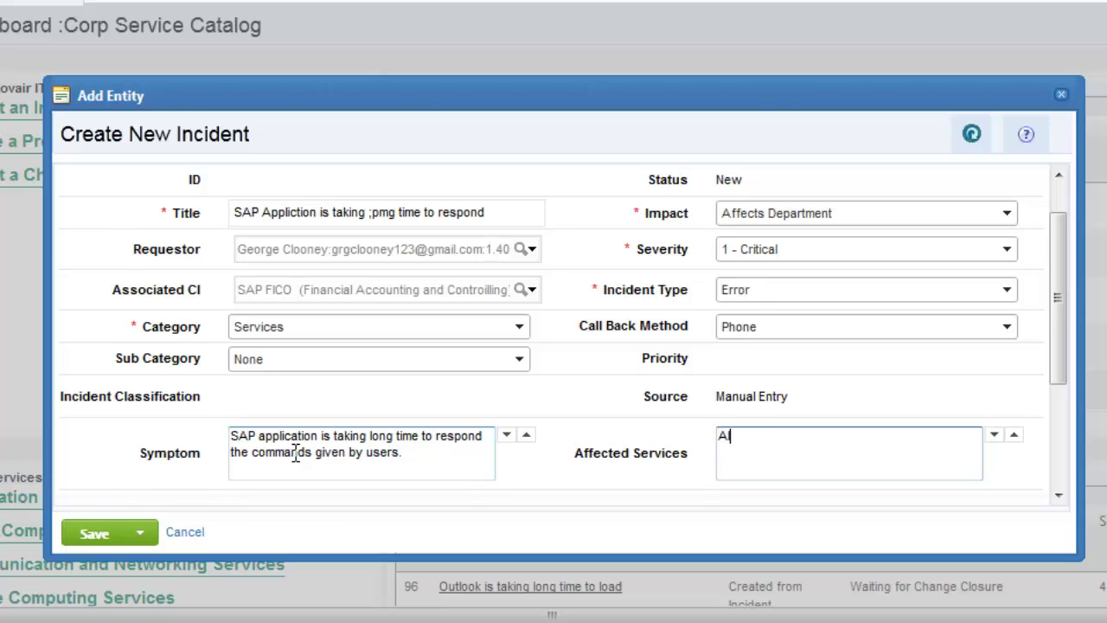
pyautogui.write('l front end service')
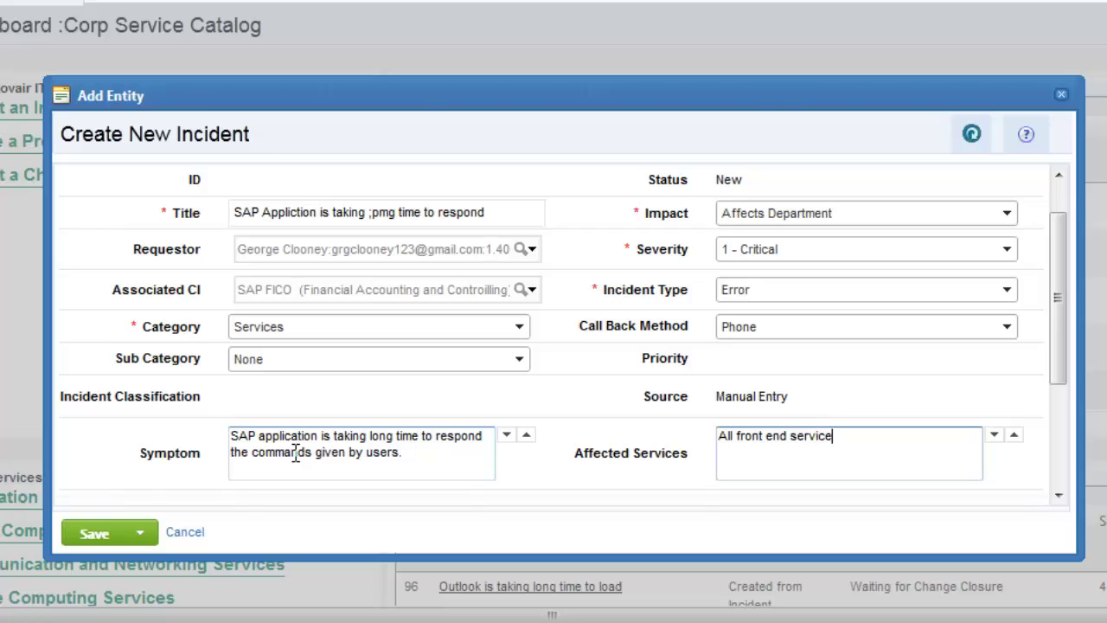
pyautogui.write('s of Finance dept. are')
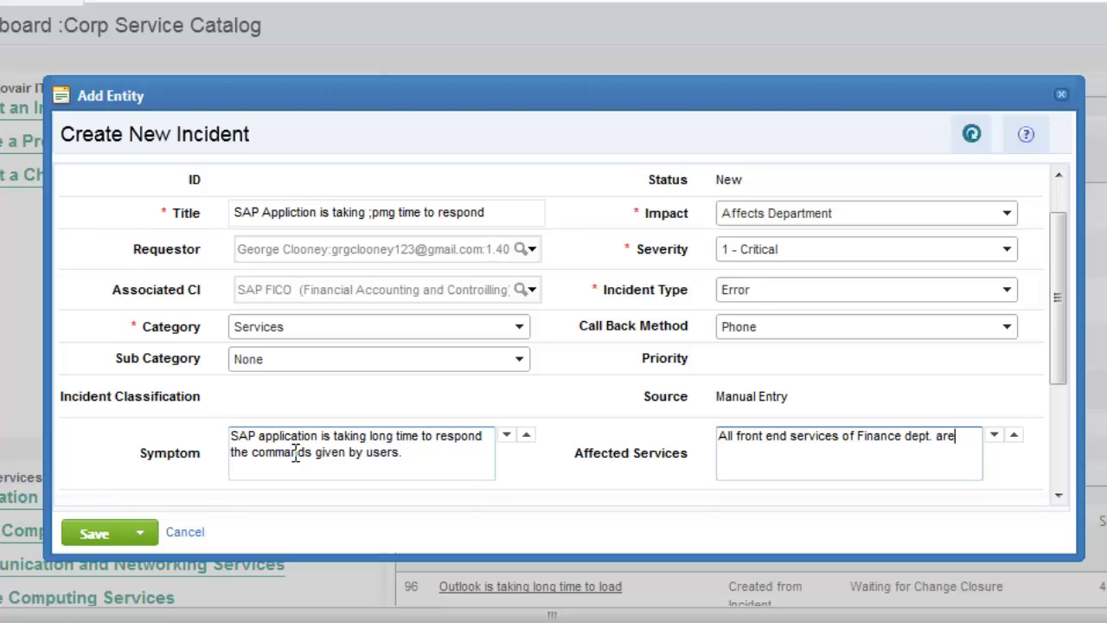
pyautogui.write(' affected')
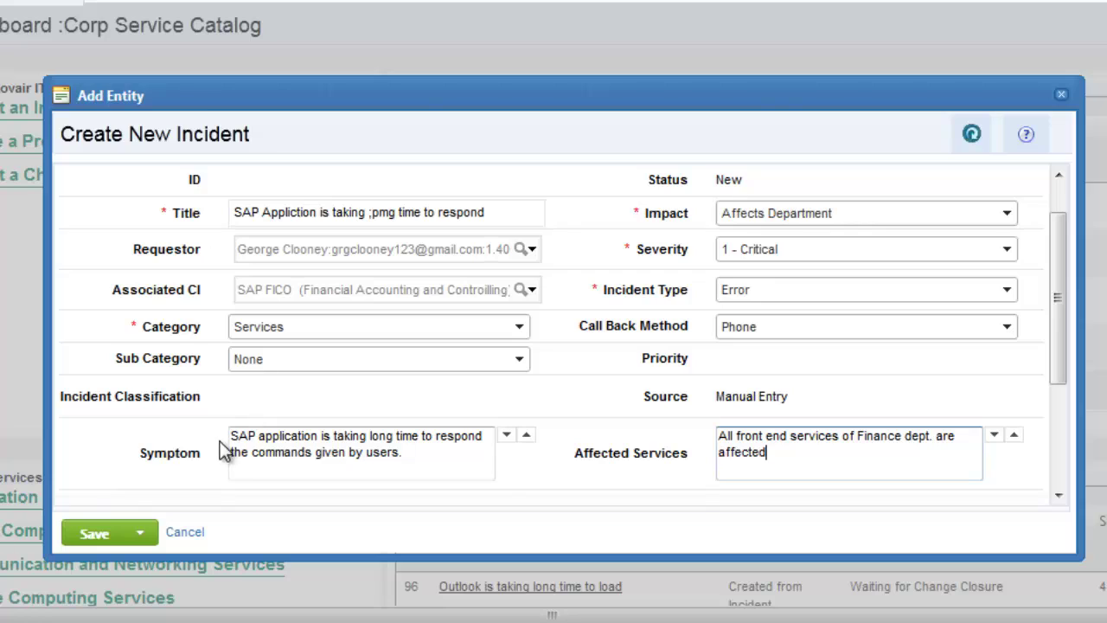
# Save the new incident and refresh the Open Incidents list on the Corp Service Catalog dashboard
pyautogui.click(102, 536)
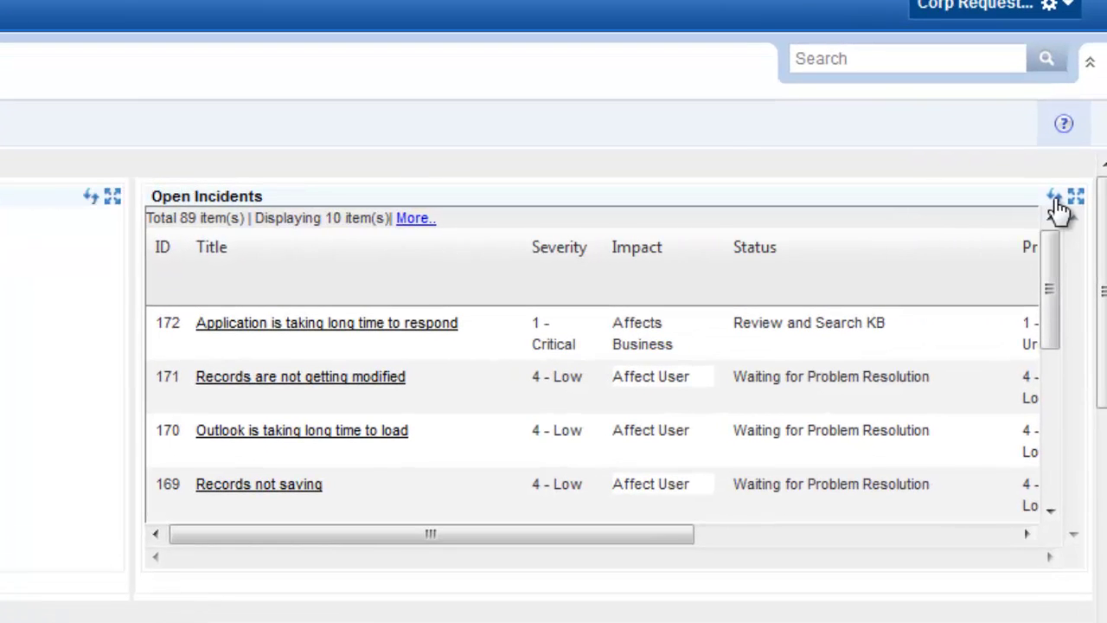
pyautogui.click(1054, 198)
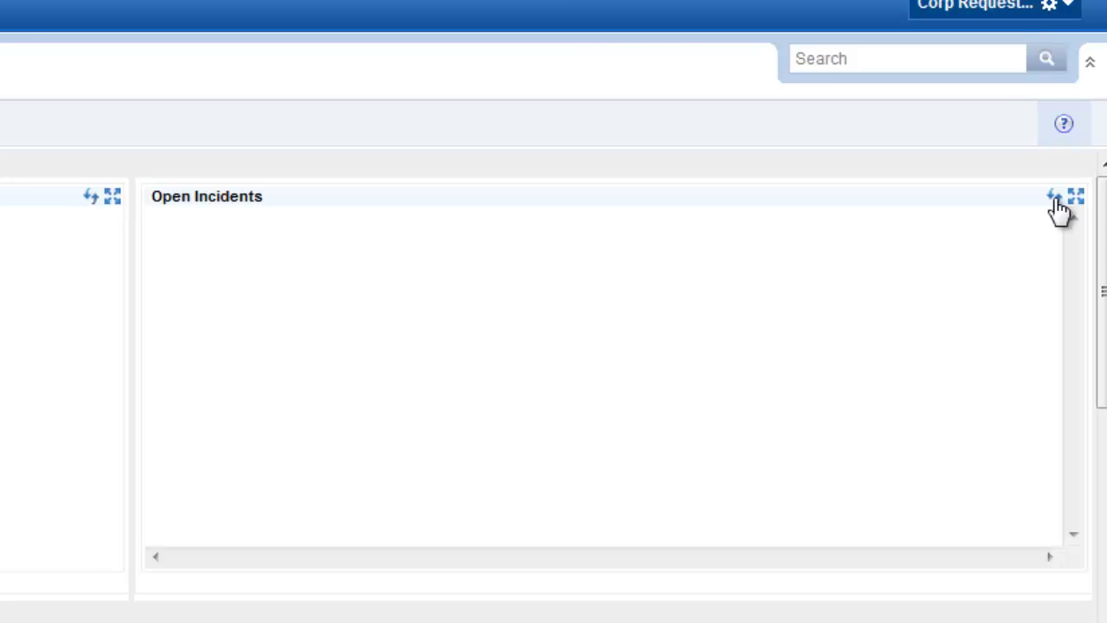
pyautogui.click(1055, 200)
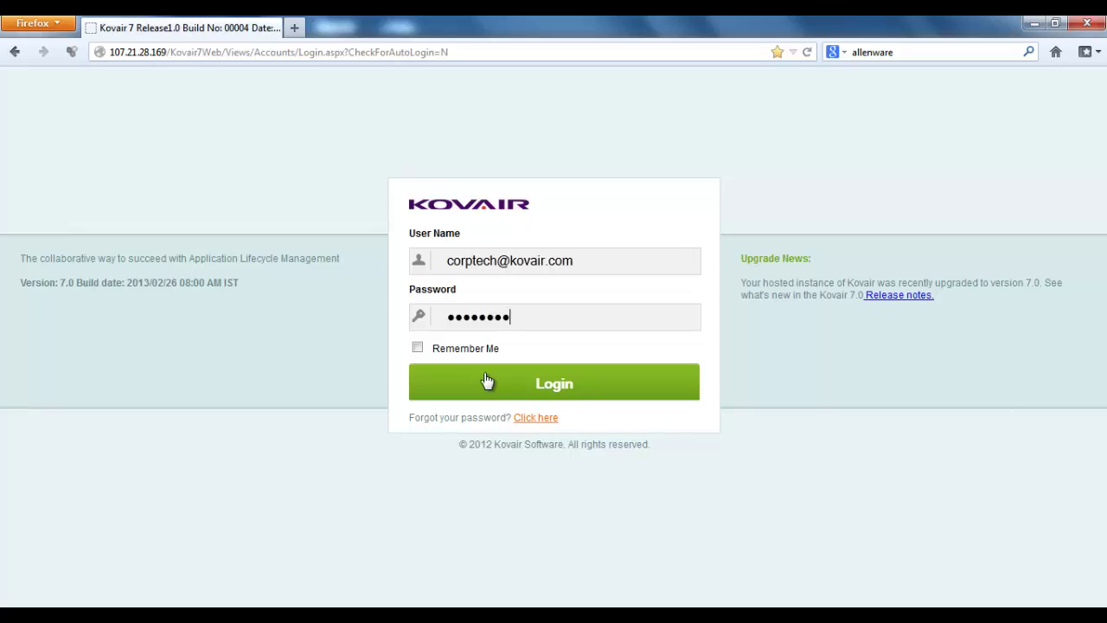
# Log in with the technician account and look through the Service, Asset, Accounts and Change Management sections and the reports
pyautogui.click(487, 381)
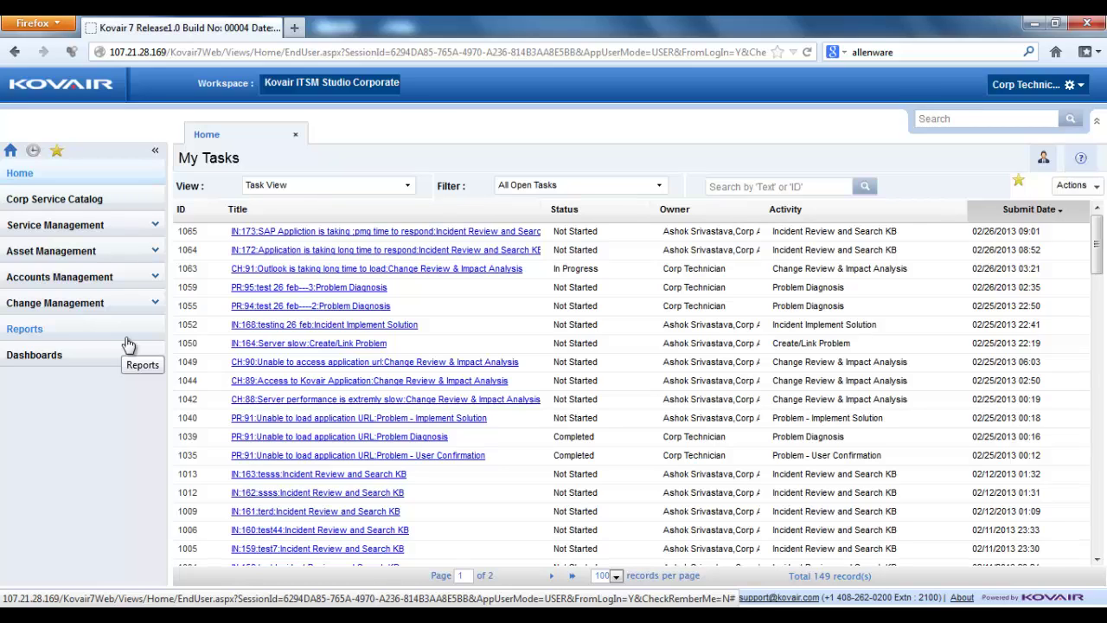
pyautogui.click(158, 229)
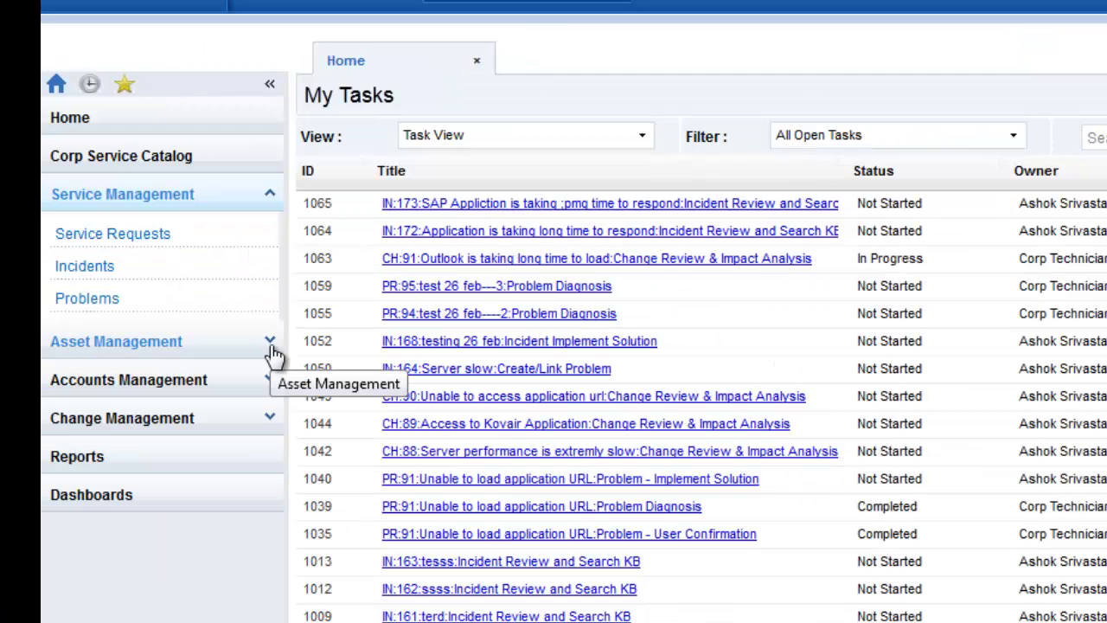
pyautogui.click(154, 324)
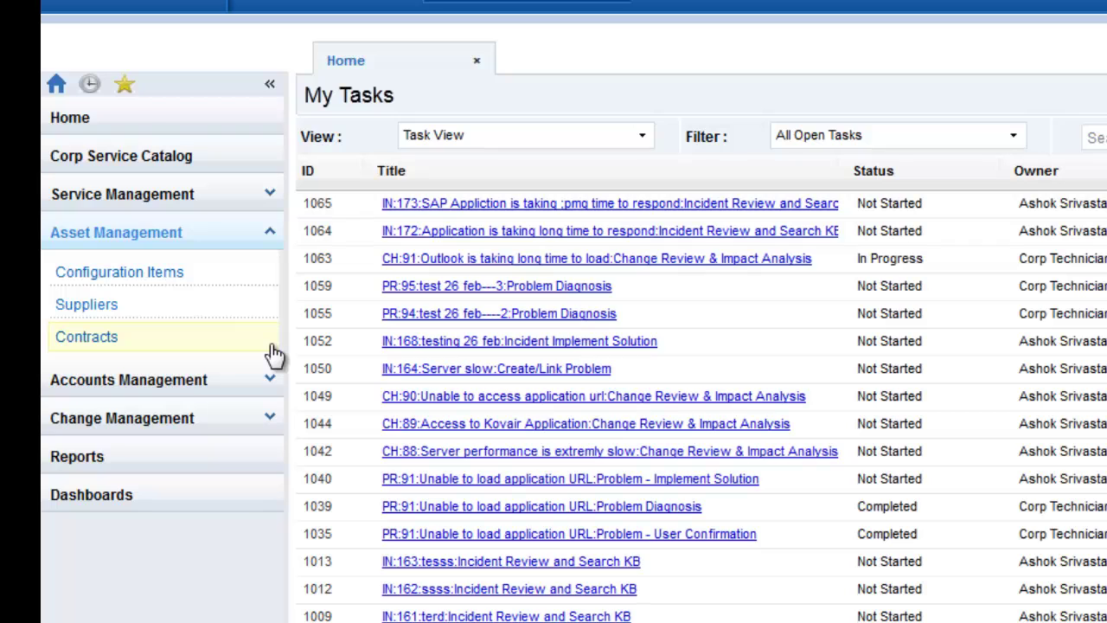
pyautogui.click(269, 382)
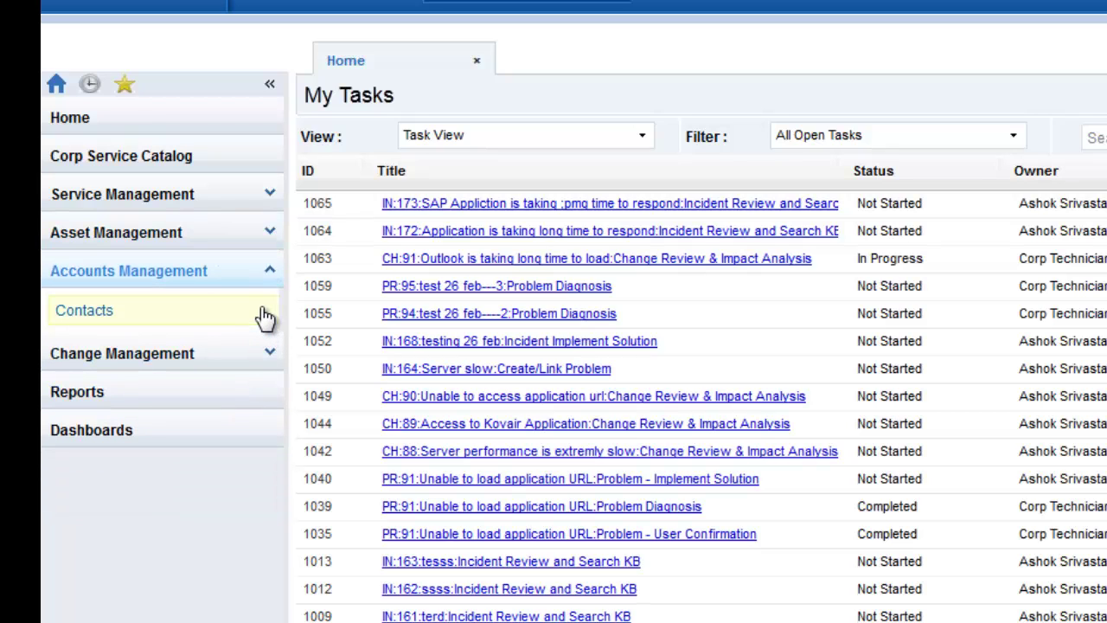
pyautogui.click(267, 356)
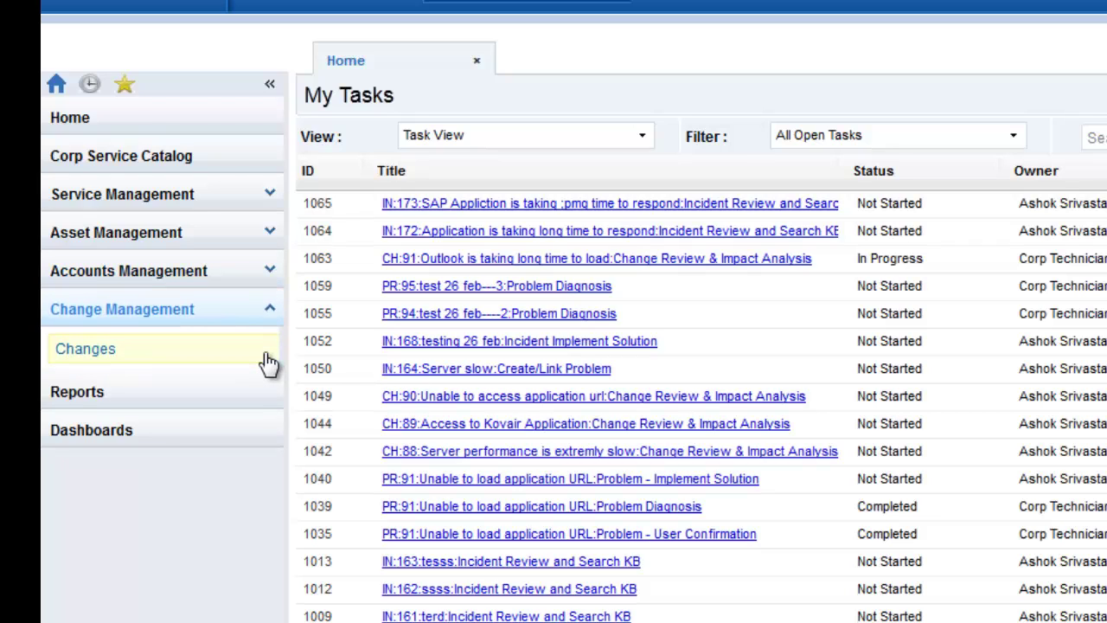
pyautogui.click(263, 393)
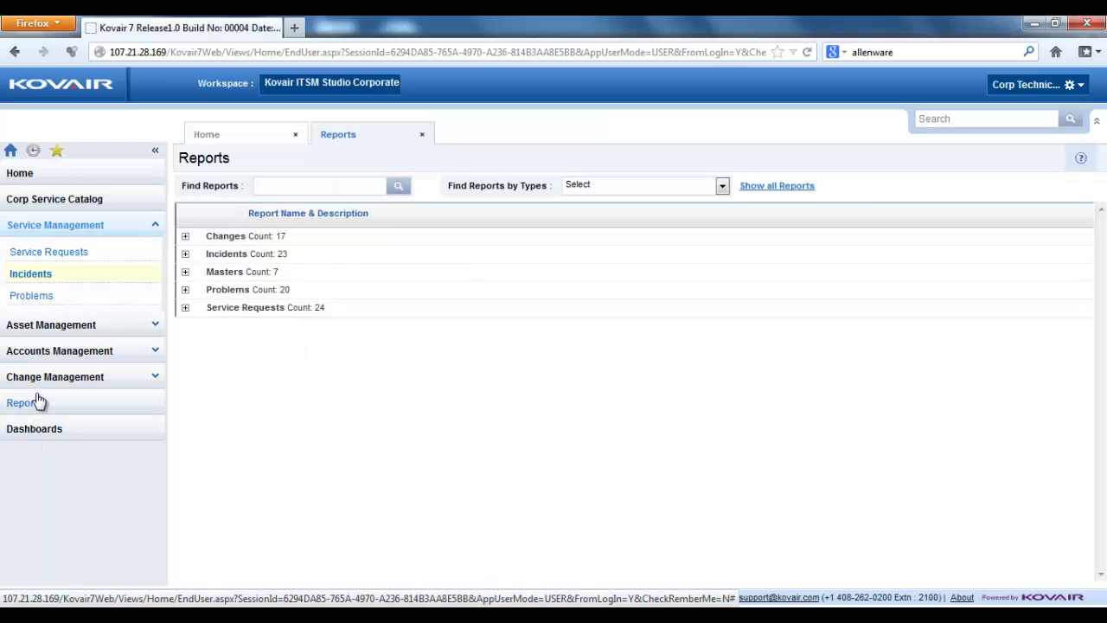
# Open the SAP incident's Incident Resolution Process diagram from the Incidents list and examine its known-issue, problem and change paths
pyautogui.click(49, 274)
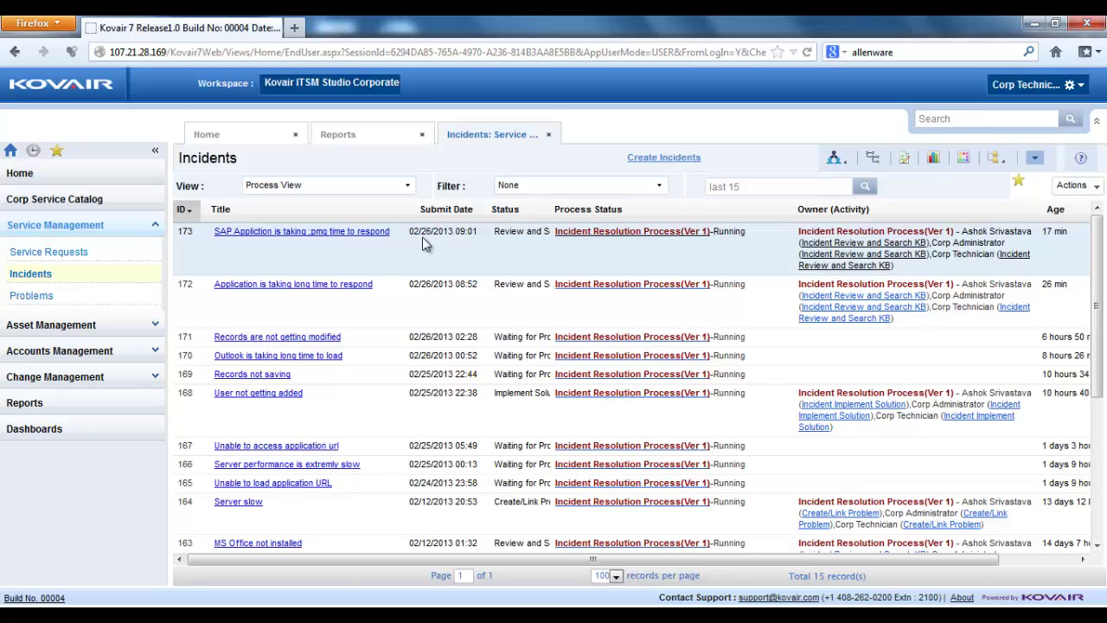
pyautogui.click(585, 233)
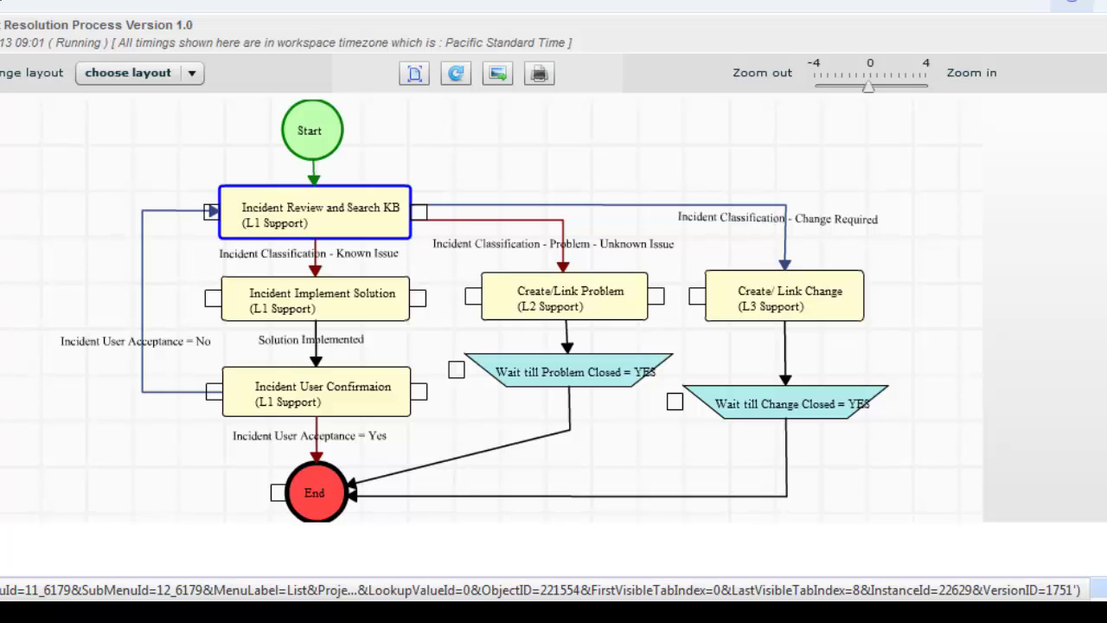
pyautogui.moveTo(395, 218)
pyautogui.moveTo(343, 381)
pyautogui.moveTo(311, 484)
pyautogui.moveTo(318, 219)
pyautogui.moveTo(552, 300)
pyautogui.moveTo(774, 306)
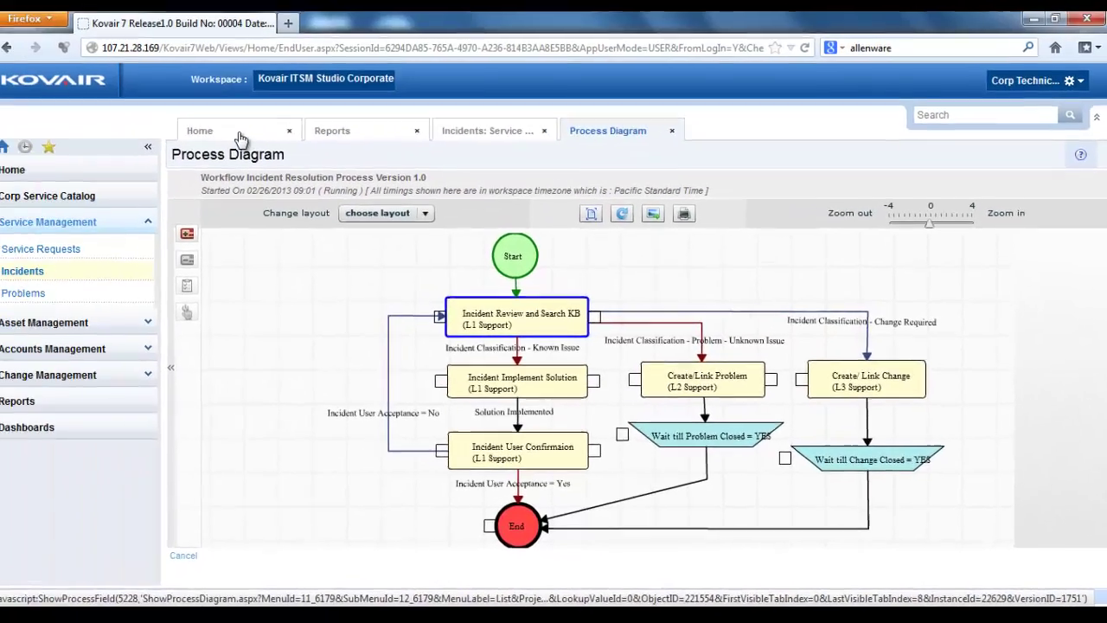
# Return to the My Tasks list on the Home page
pyautogui.click(239, 136)
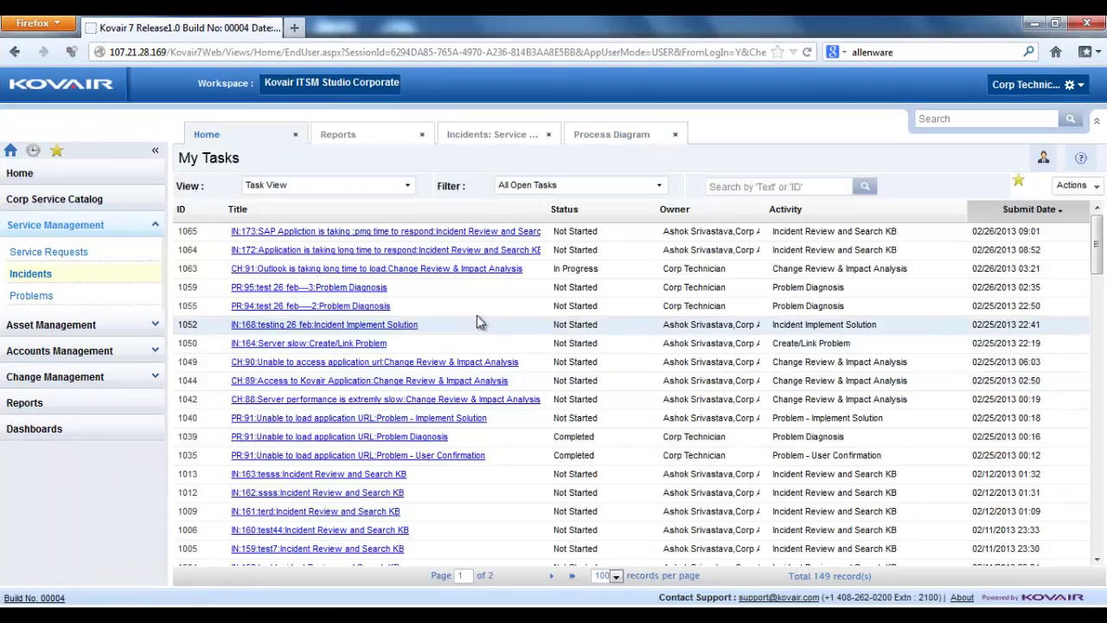
# Complete the SAP incident's review task with Incident Classification "Problem - Unknown Issue" and Investigation Result "Need to be escalated to L2 level"
pyautogui.click(482, 232)
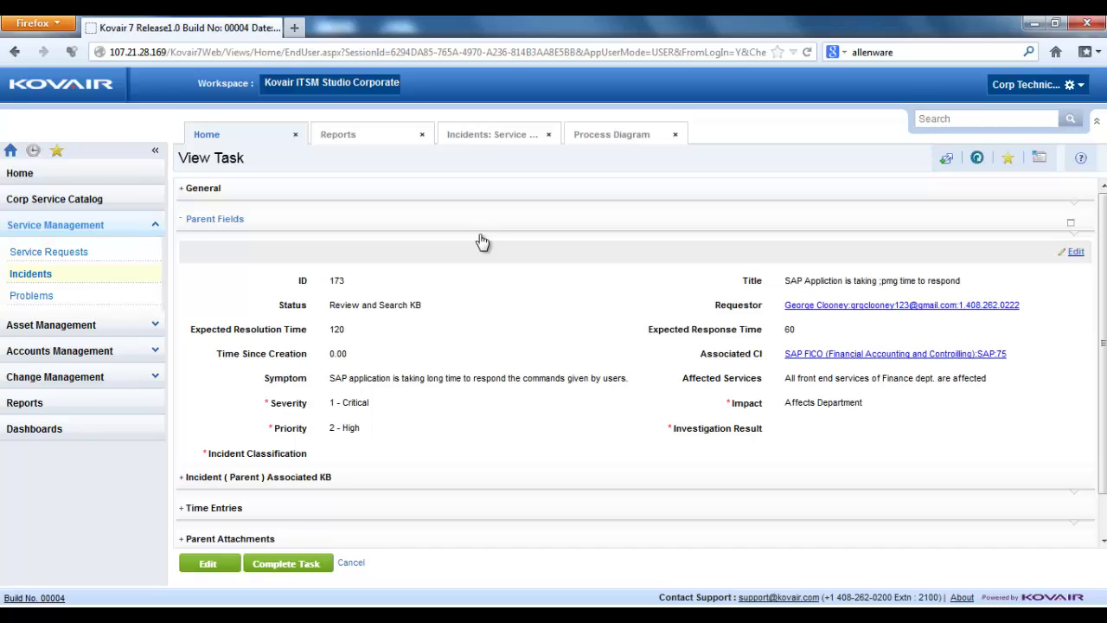
pyautogui.click(1075, 252)
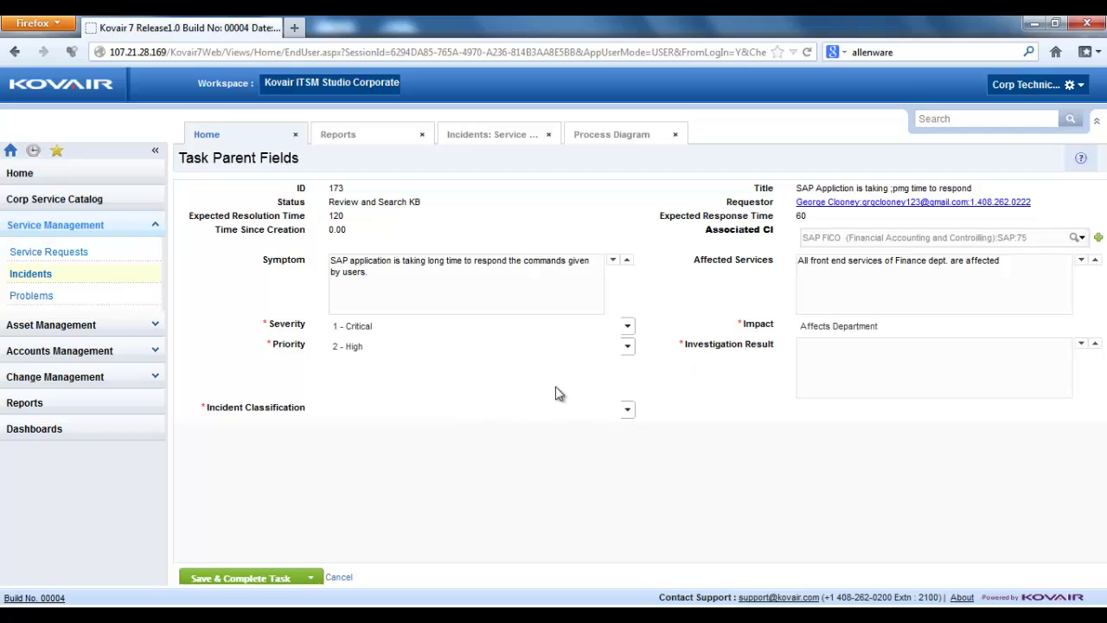
pyautogui.click(627, 410)
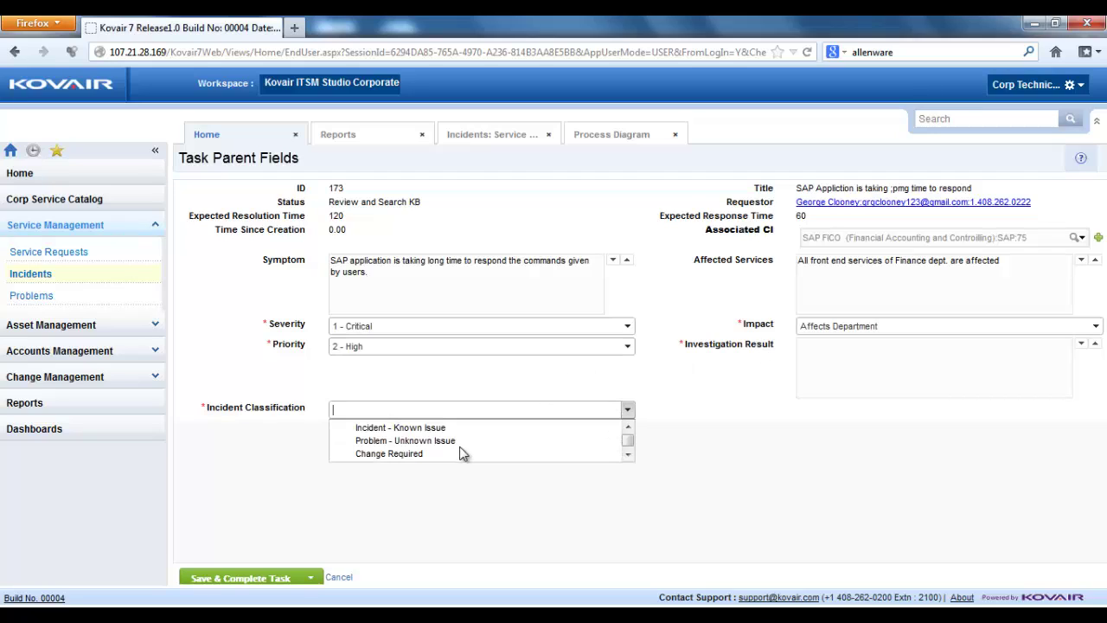
pyautogui.click(449, 442)
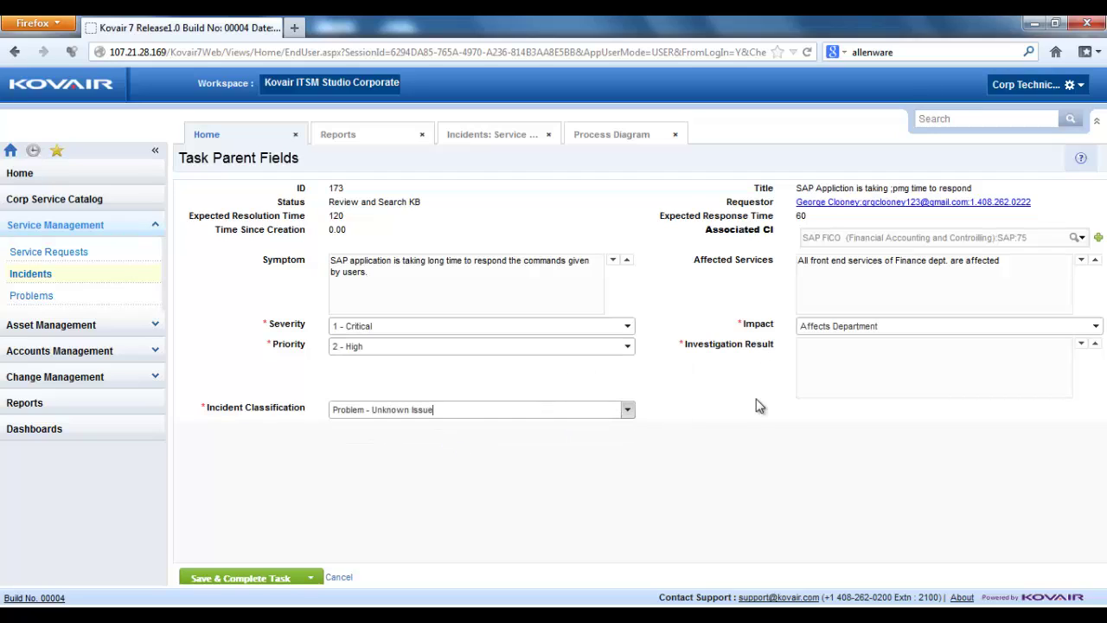
pyautogui.click(840, 377)
pyautogui.write('Need to be escalated ')
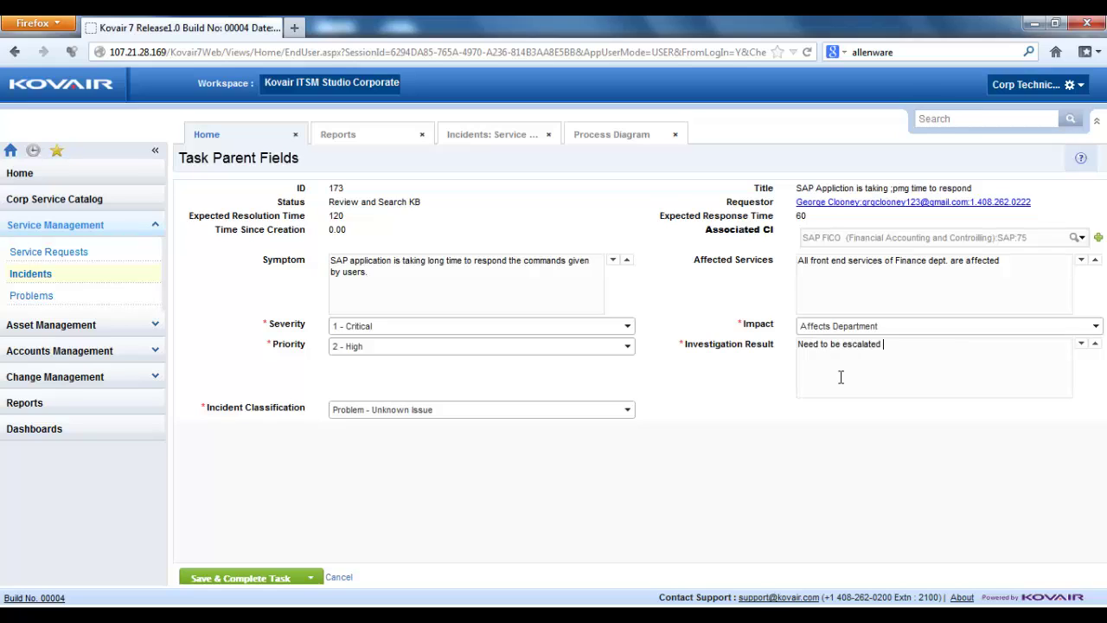
pyautogui.write('to L2 level')
pyautogui.click(235, 578)
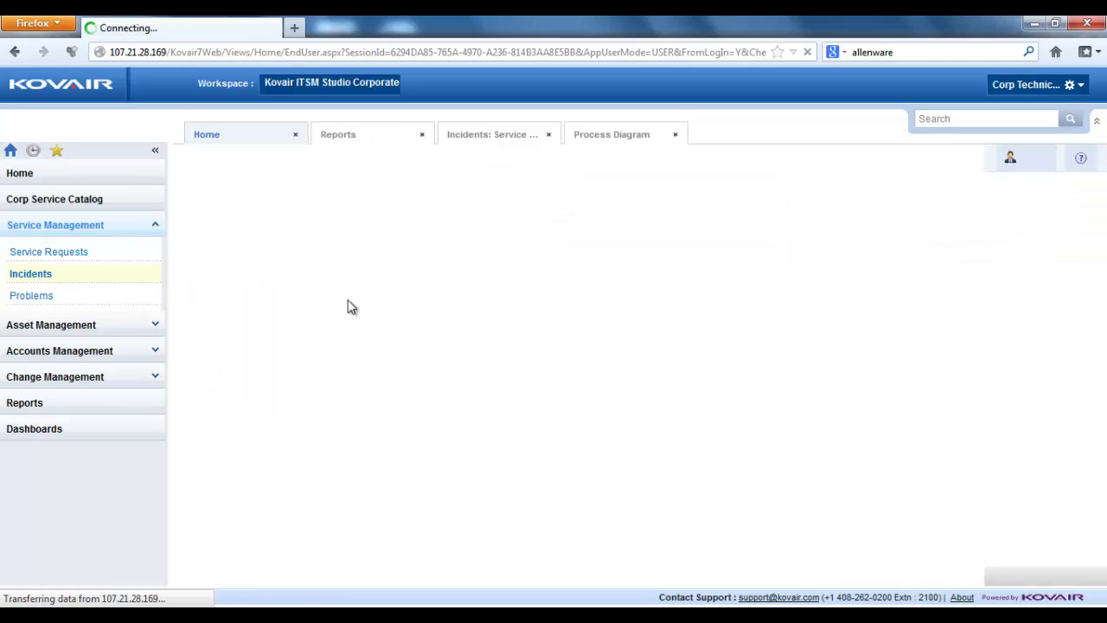
# Refresh the Incident Resolution Process diagram and examine the active Create/Link Problem activity
pyautogui.click(592, 138)
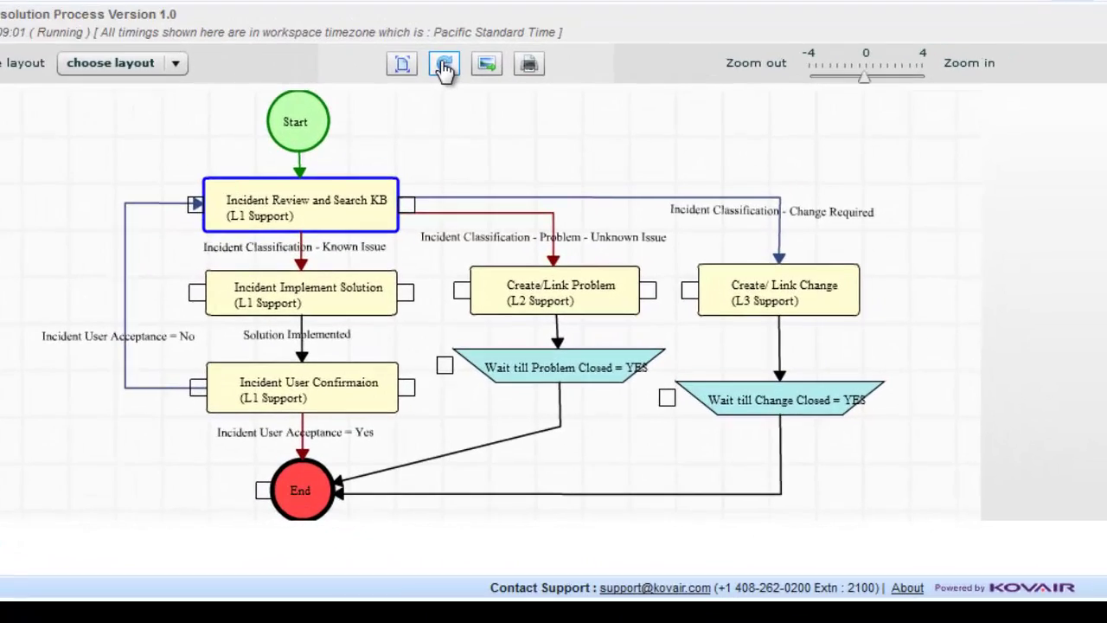
pyautogui.click(625, 216)
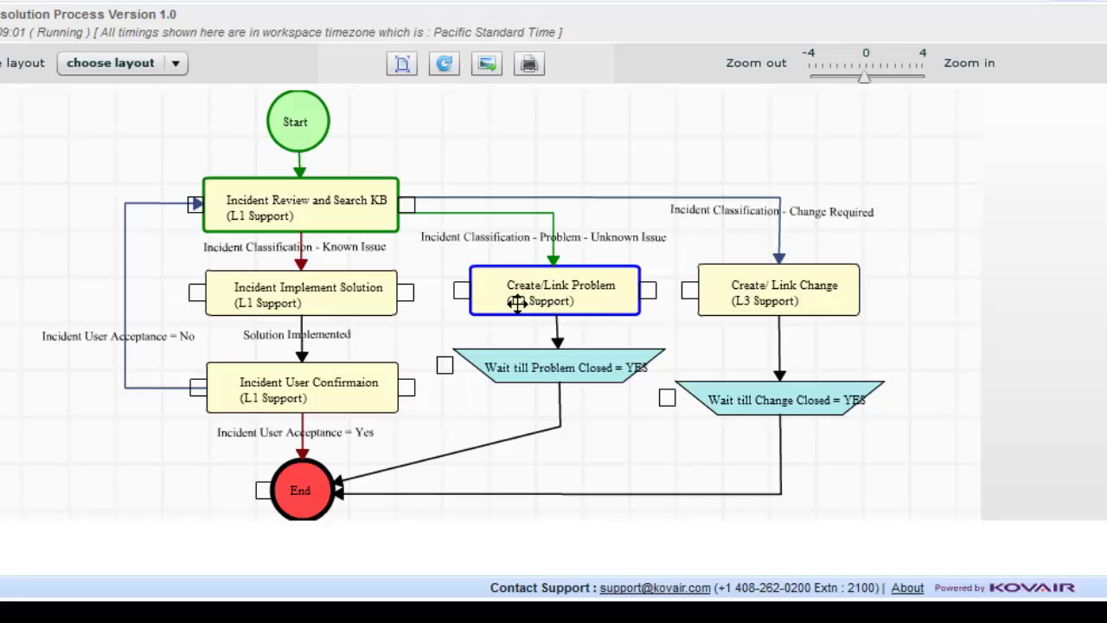
pyautogui.moveTo(517, 303)
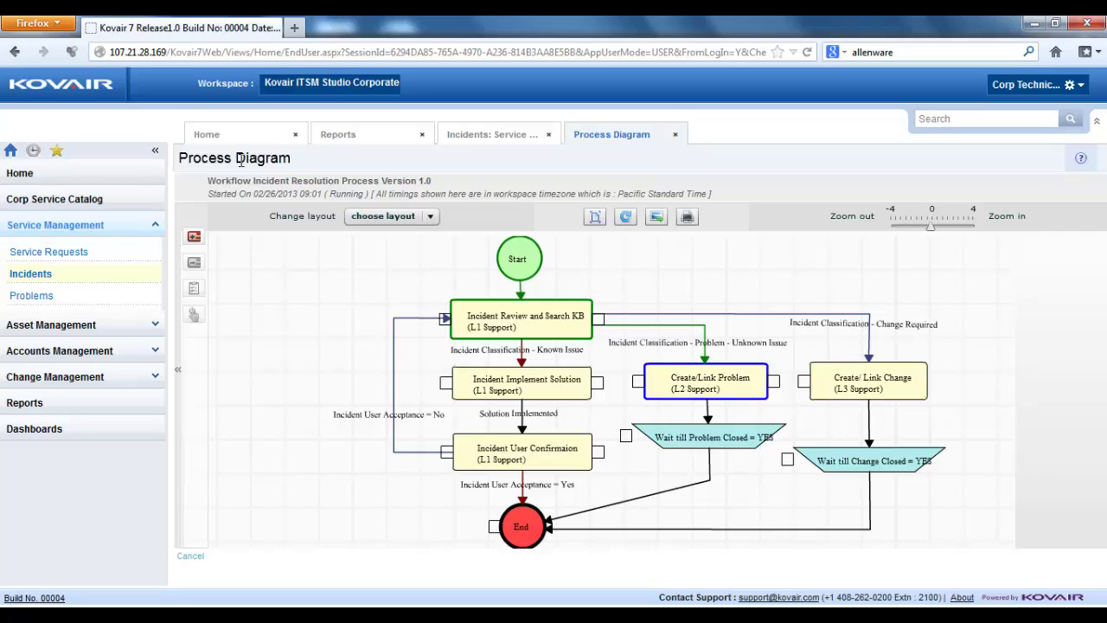
# Complete the SAP incident's Create/Link Problem task from My Tasks with Problem Exists set to No
pyautogui.click(206, 138)
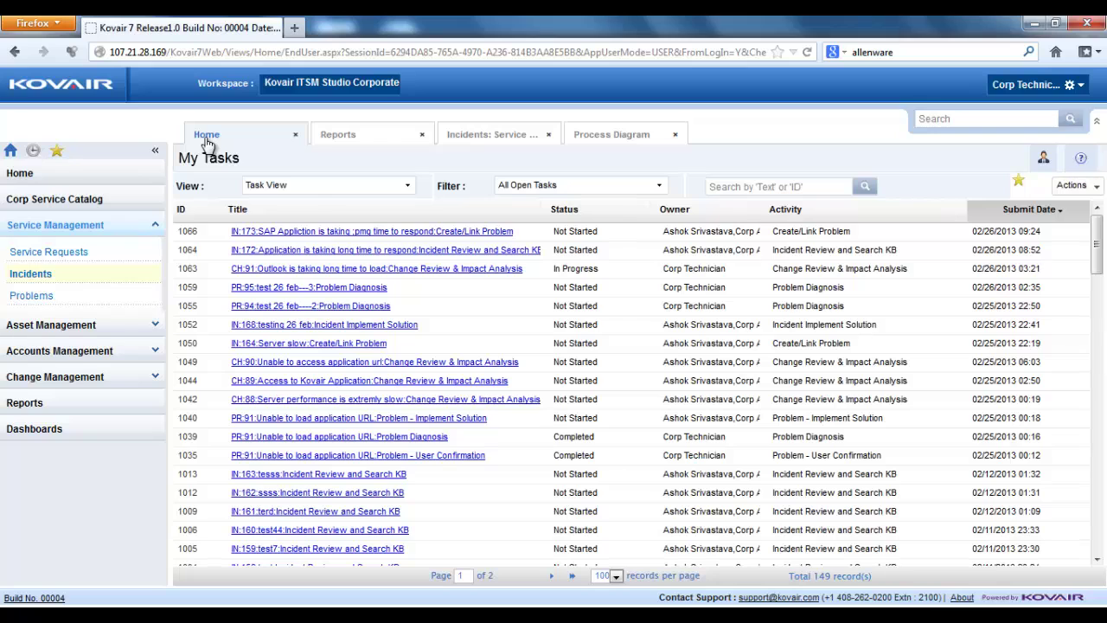
pyautogui.click(434, 232)
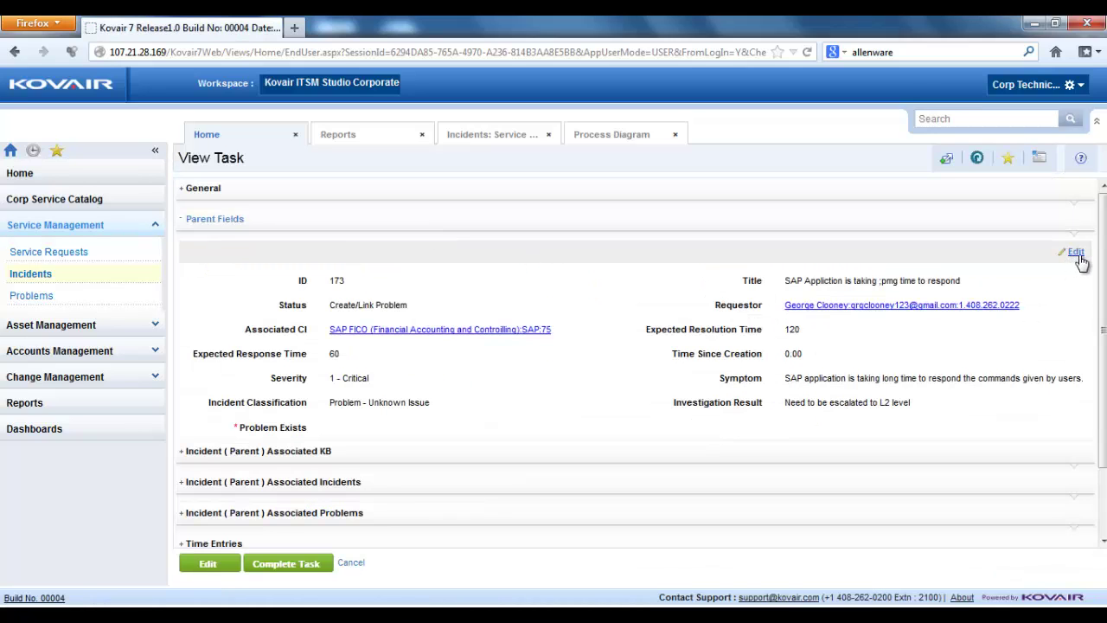
pyautogui.click(1077, 256)
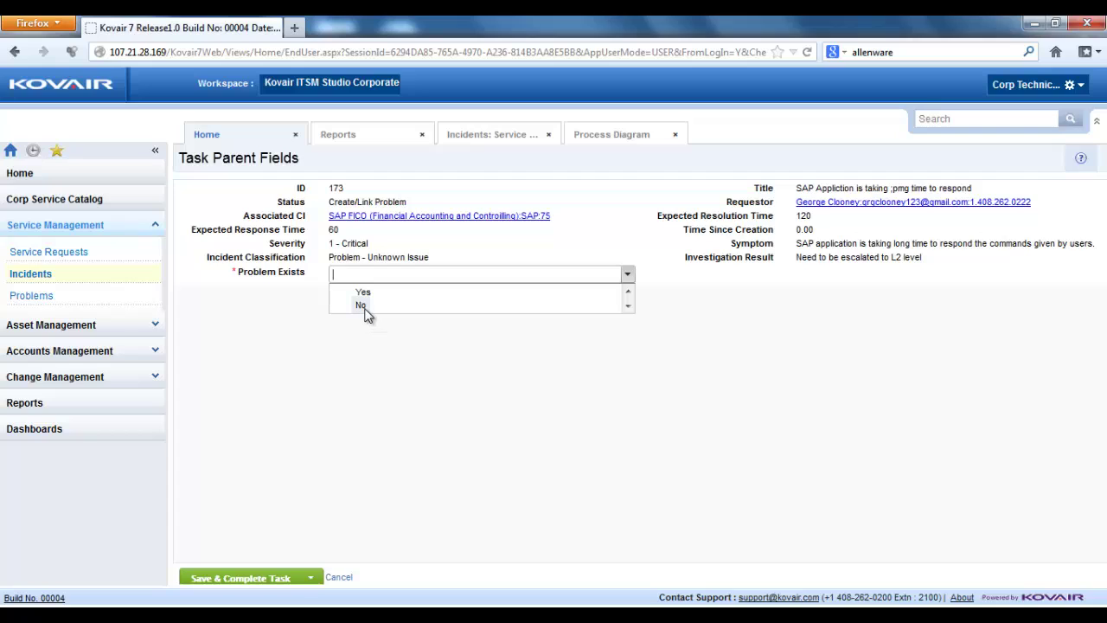
pyautogui.click(362, 306)
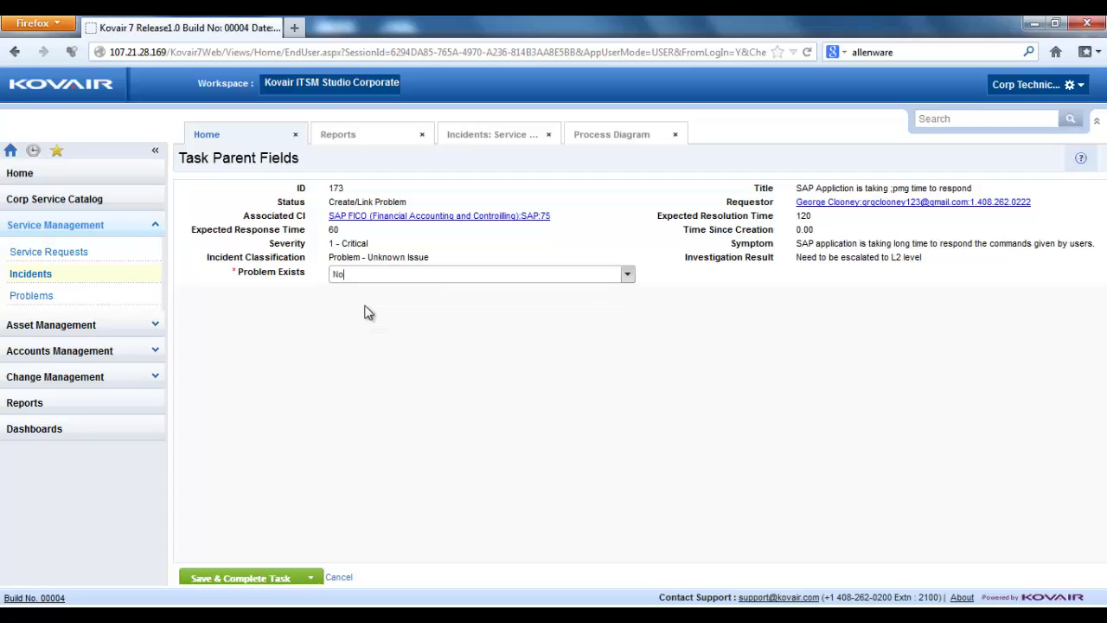
pyautogui.click(259, 579)
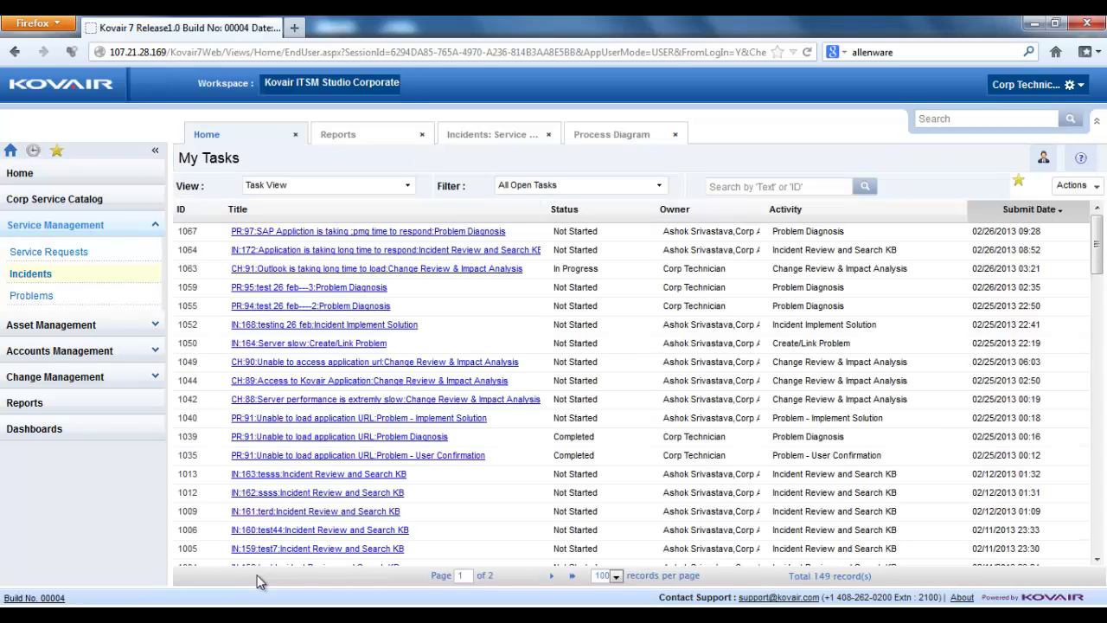
# Refresh the Incident Resolution Process diagram again and examine the Wait till Problem Closed stage and its path to End
pyautogui.click(616, 136)
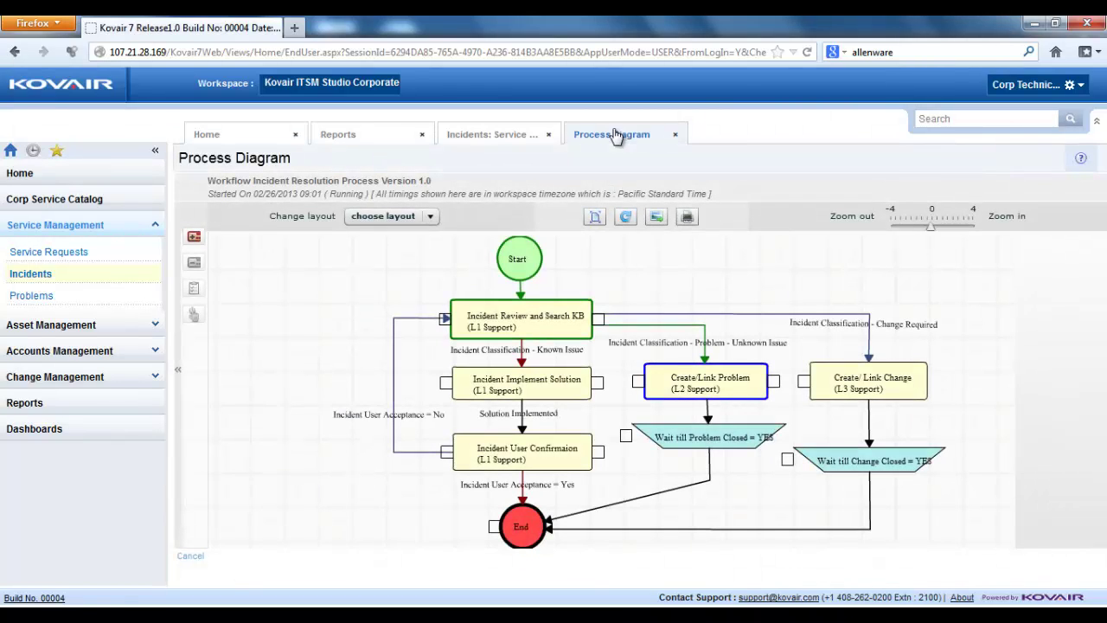
pyautogui.click(626, 217)
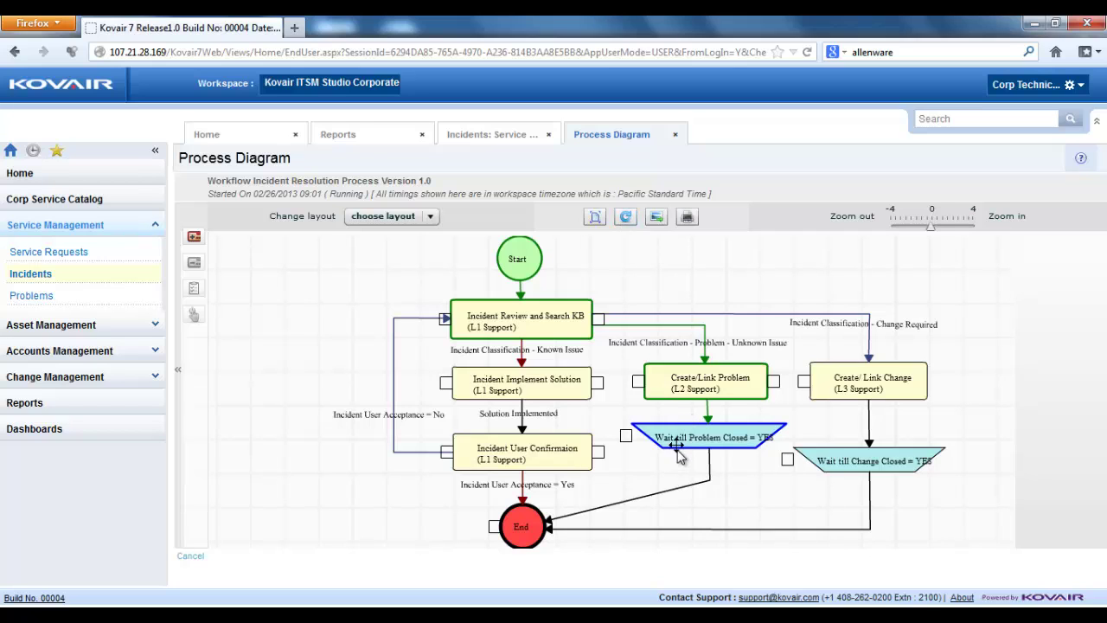
pyautogui.moveTo(932, 230)
pyautogui.moveTo(931, 227); pyautogui.dragTo(937, 228)
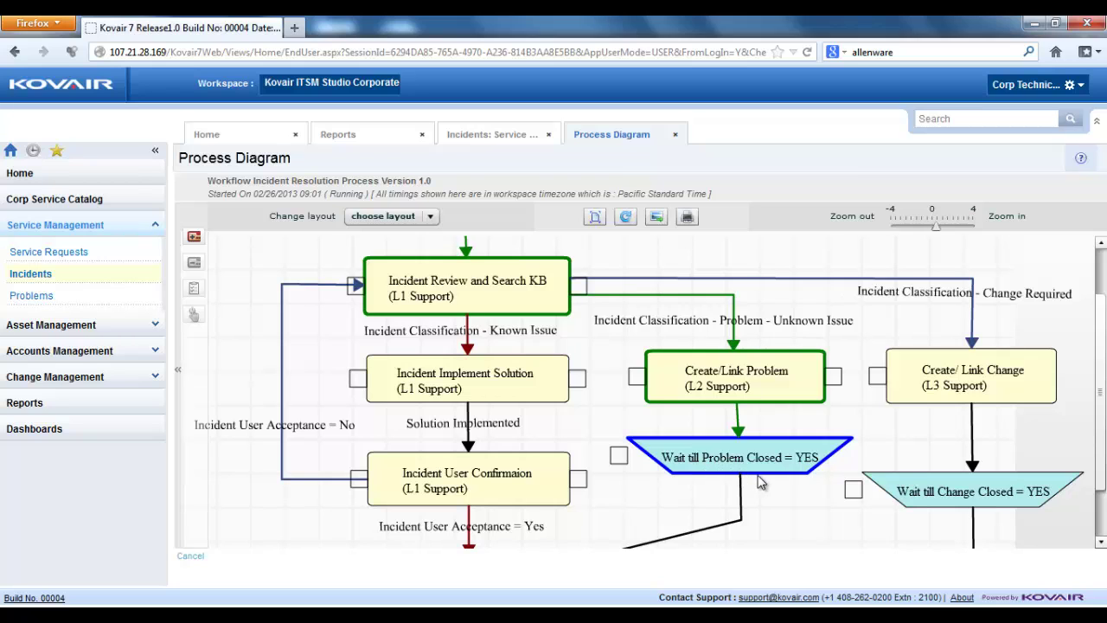
pyautogui.moveTo(1100, 385); pyautogui.dragTo(1100, 429)
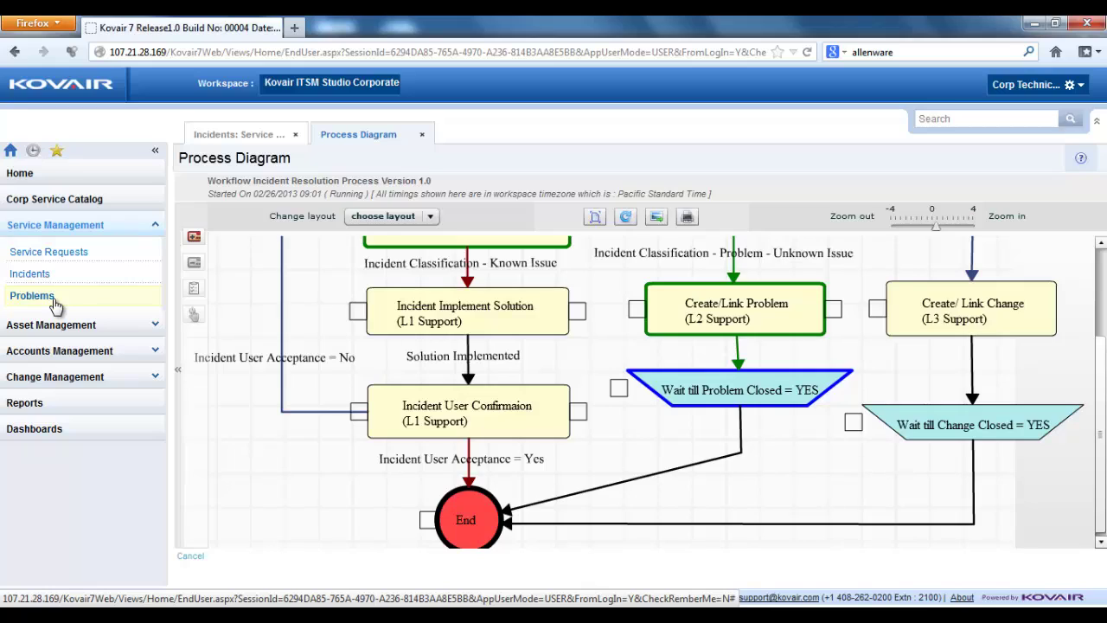
# Open the SAP problem's Problem Resolution Process diagram from the Problems list and examine its diagnosis, confirmation, closure and change paths
pyautogui.click(54, 299)
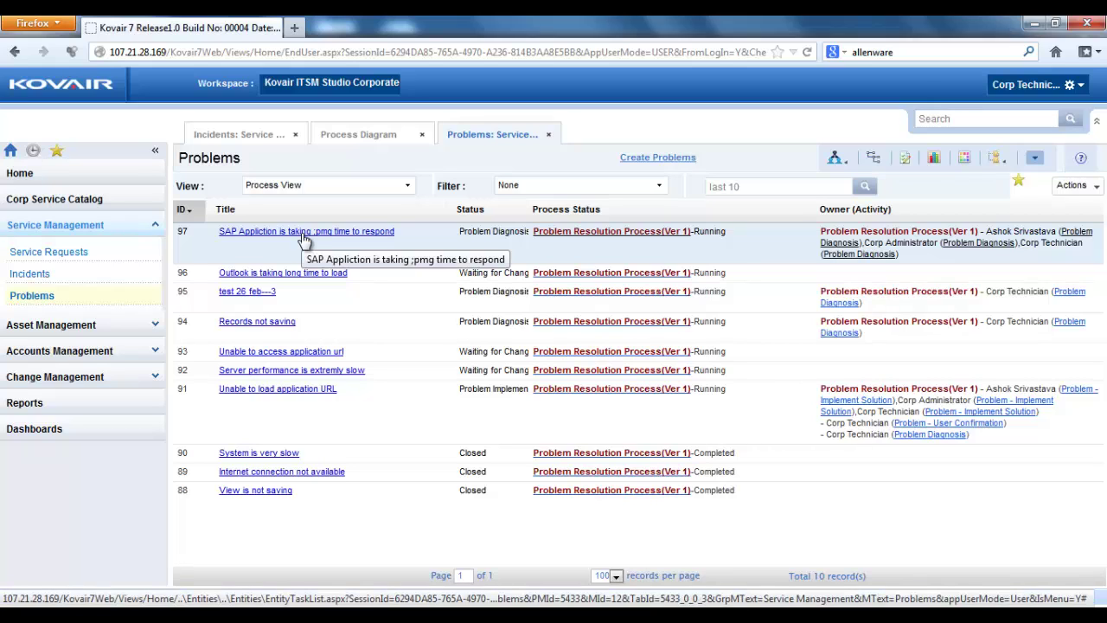
pyautogui.click(564, 235)
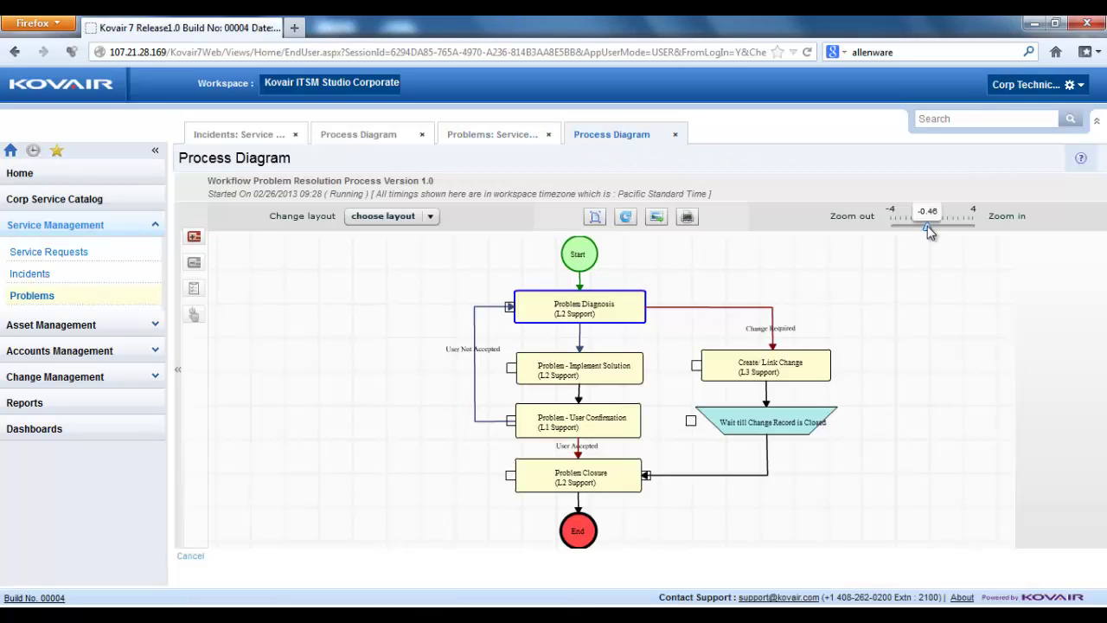
pyautogui.moveTo(927, 226); pyautogui.dragTo(931, 225)
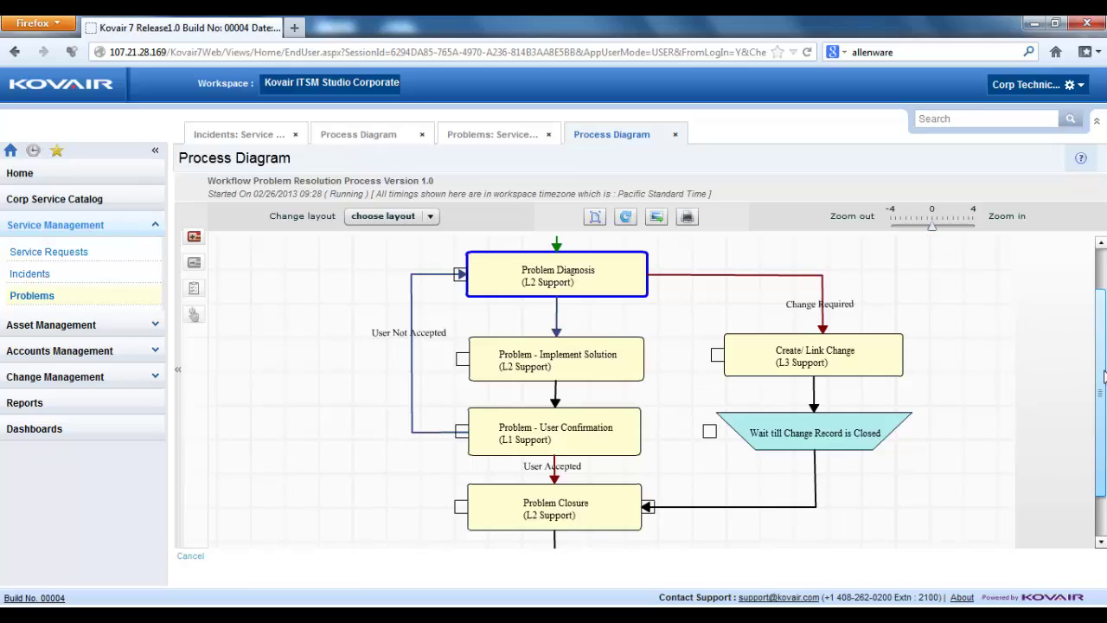
pyautogui.scroll(-1, 1101, 380)
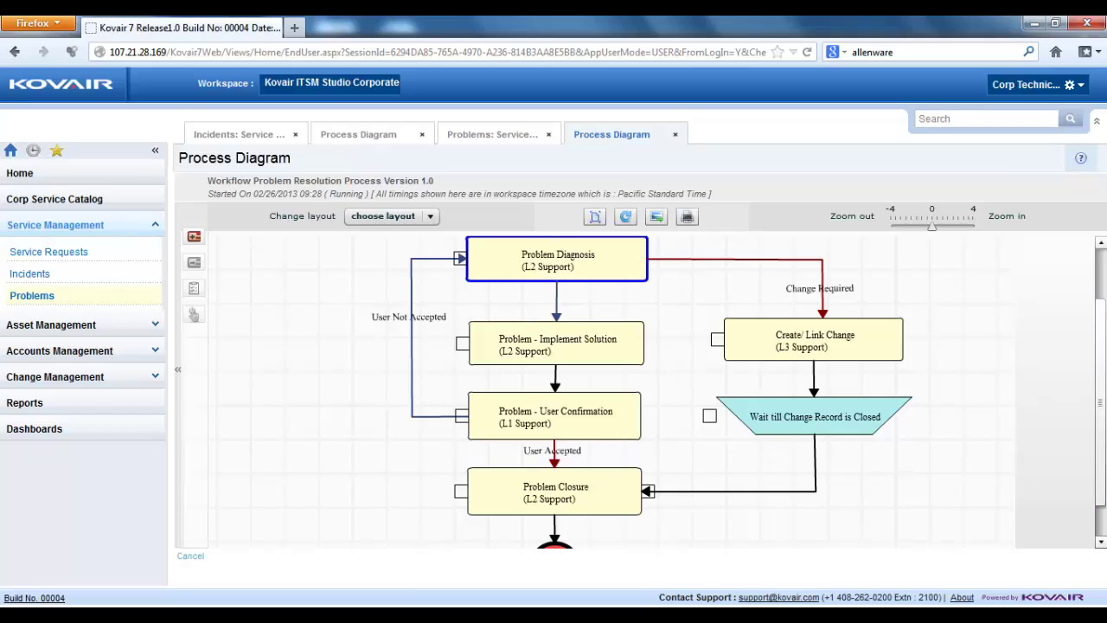
pyautogui.moveTo(594, 419)
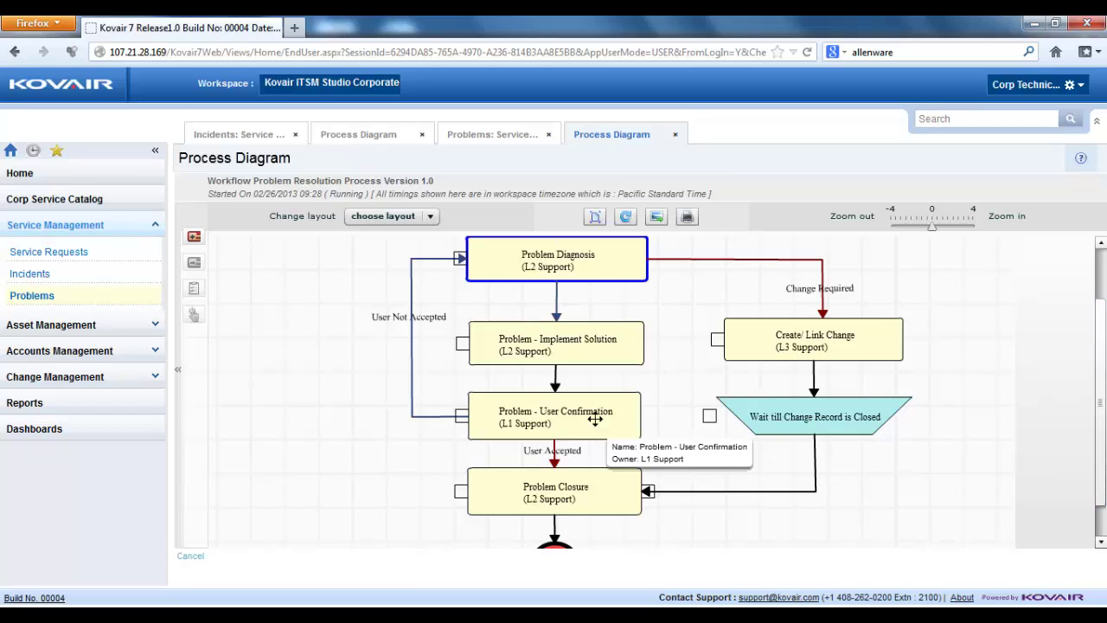
pyautogui.moveTo(583, 491)
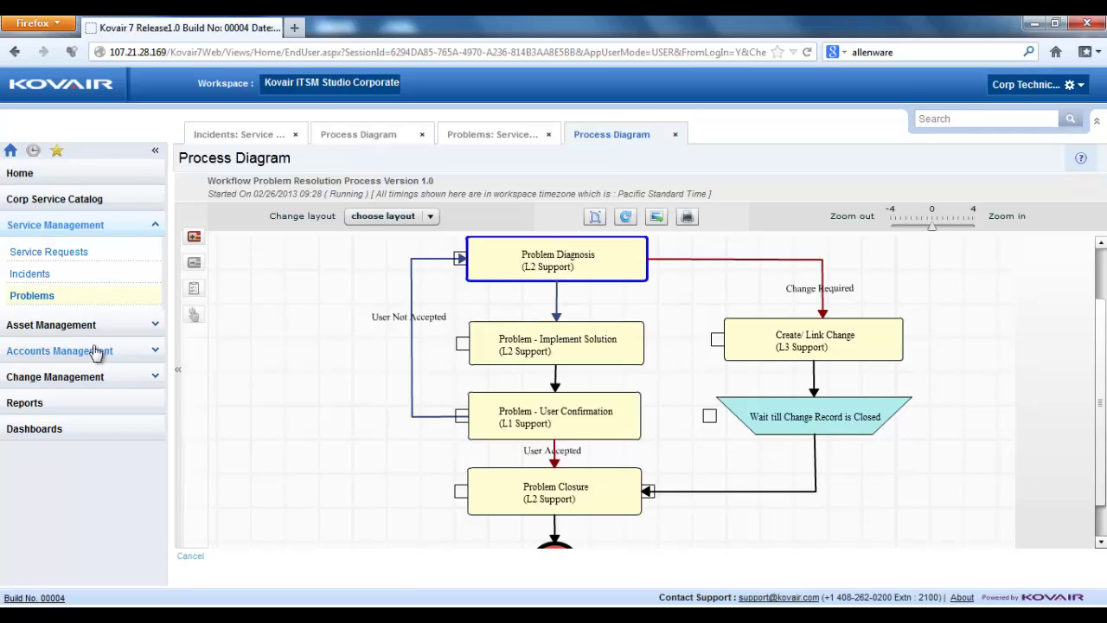
# Open the SAP problem's Problem Diagnosis task from My Tasks for editing and set Problem Classification to Change Required
pyautogui.click(90, 178)
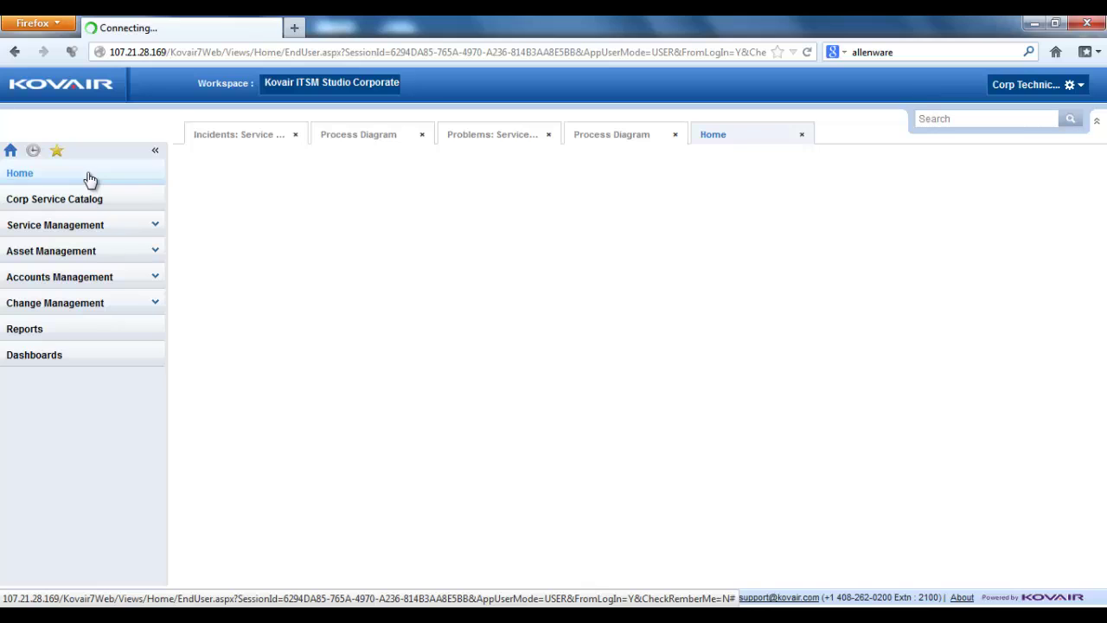
pyautogui.click(309, 232)
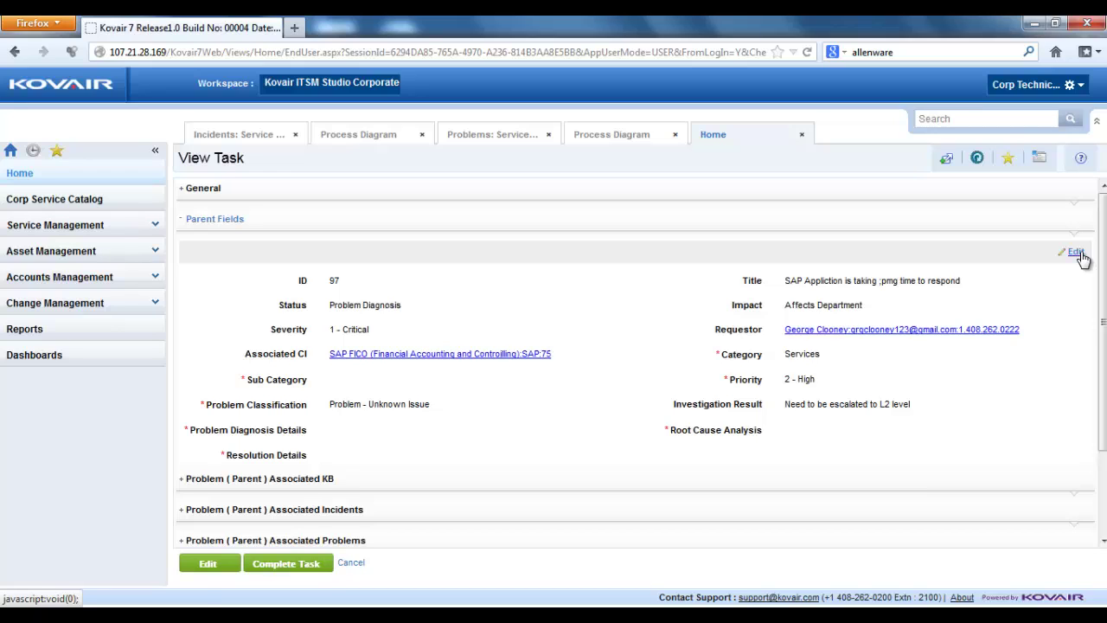
pyautogui.click(1078, 253)
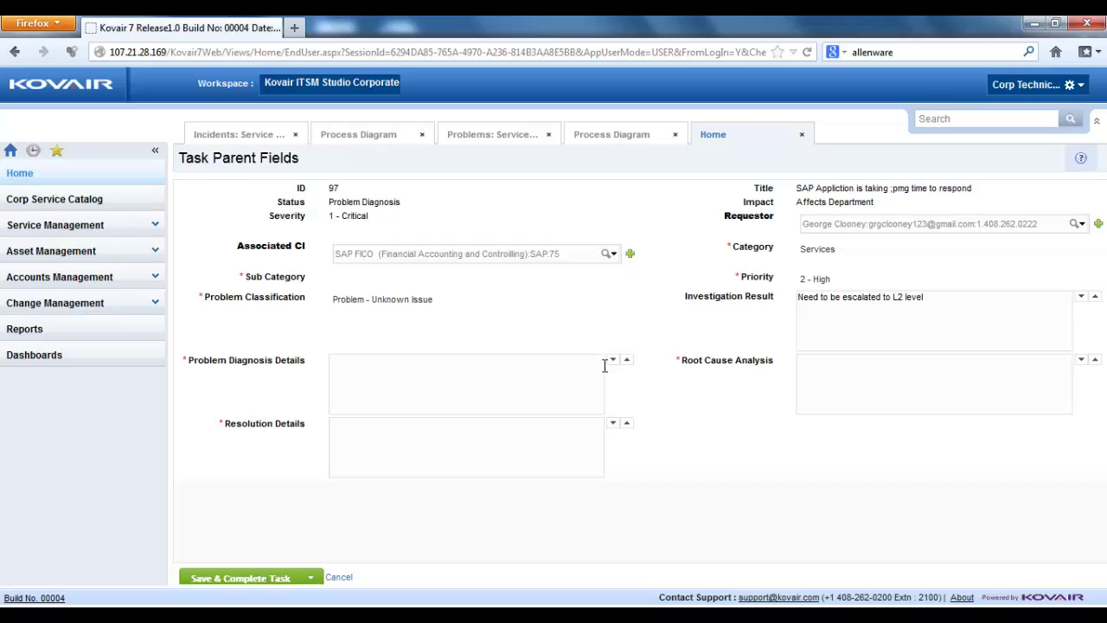
pyautogui.click(627, 299)
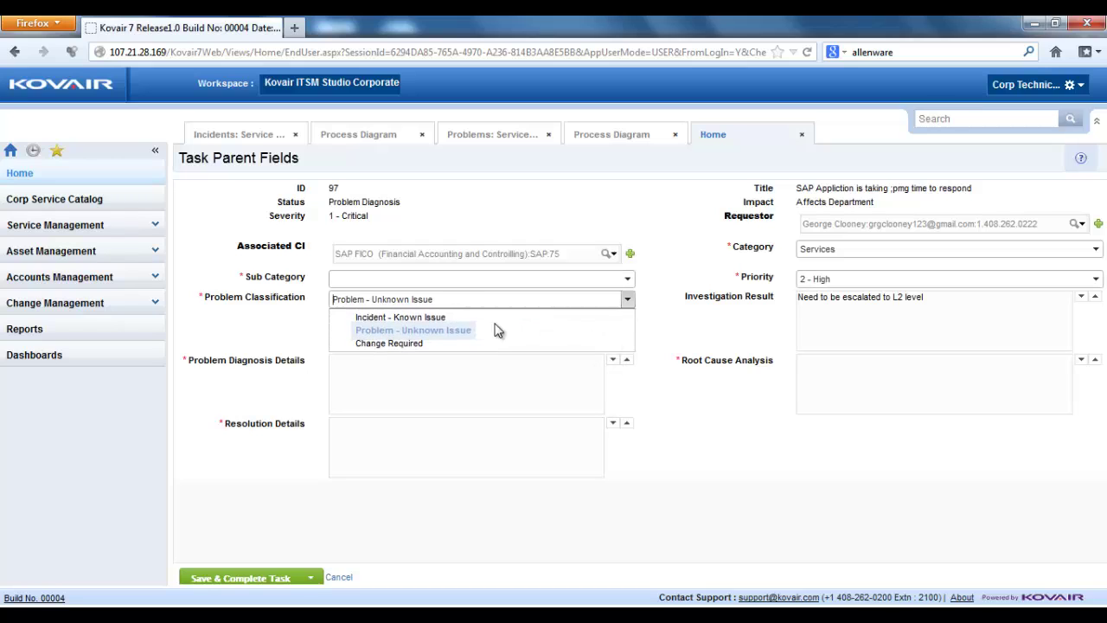
pyautogui.click(395, 343)
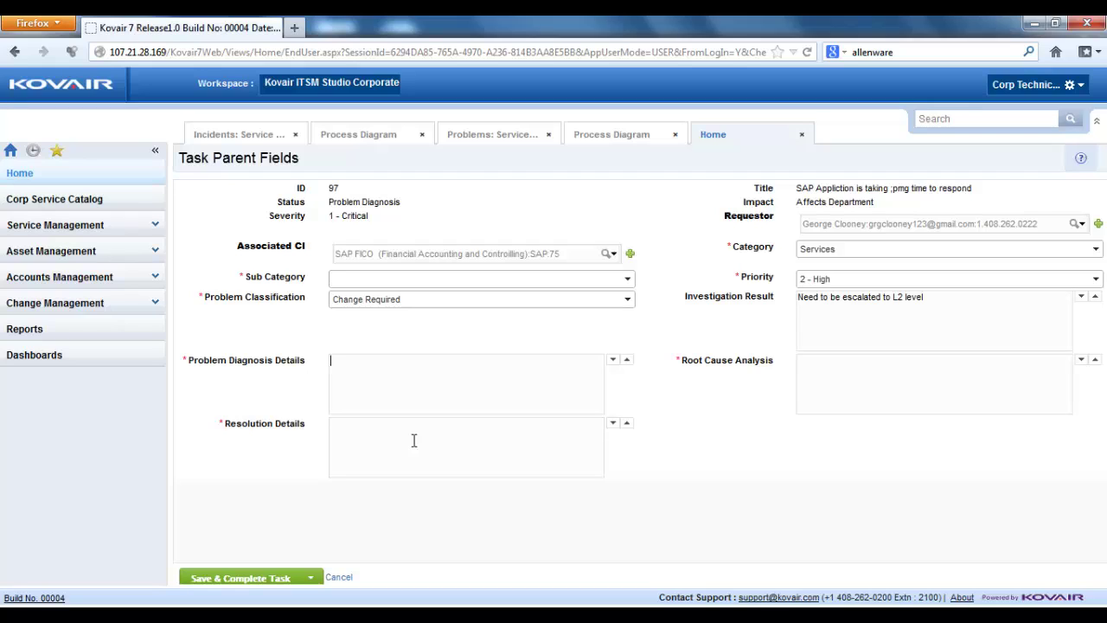
# Fill in Problem Diagnosis Details with "This need to be converted to a change." and Root Cause Analysis with "New build need to be updated on server."
pyautogui.write('This need to be converted to a change')
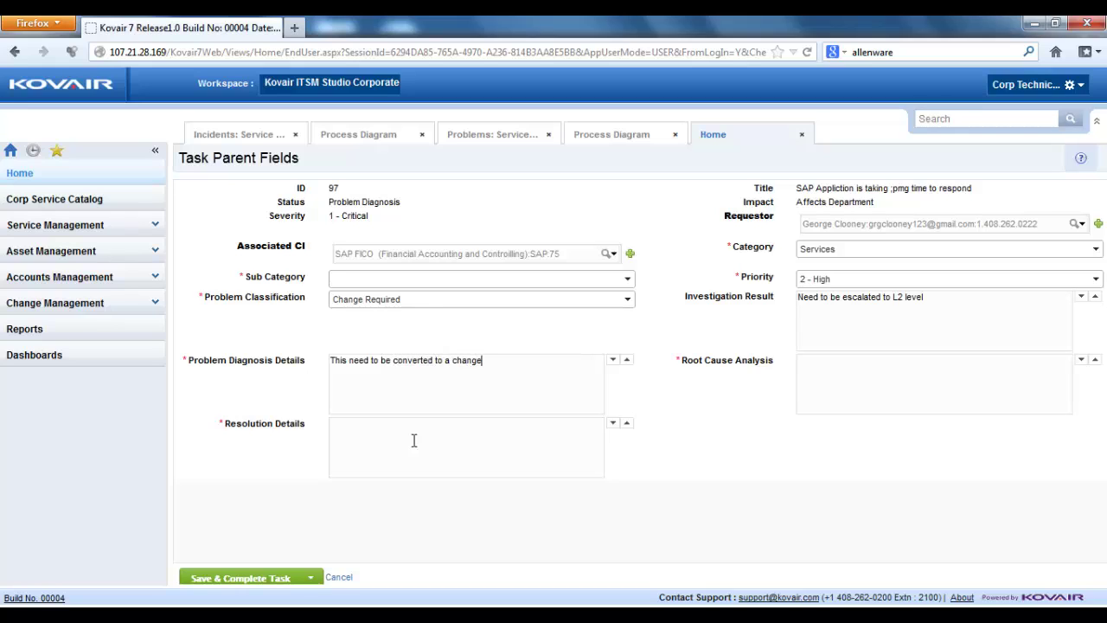
pyautogui.write('.')
pyautogui.click(826, 413)
pyautogui.write('New build need to be updated on seerver')
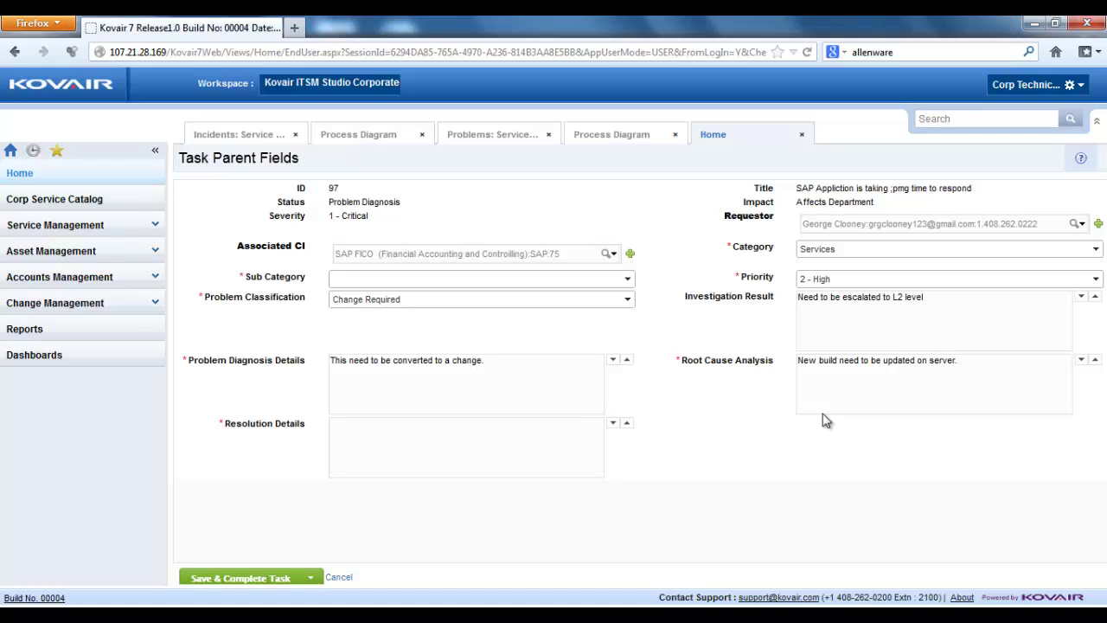
# Enter "Change need to be implemented" as the Resolution Details, and save and complete the Problem Diagnosis task
pyautogui.click(564, 424)
pyautogui.write('Change need to be implemented')
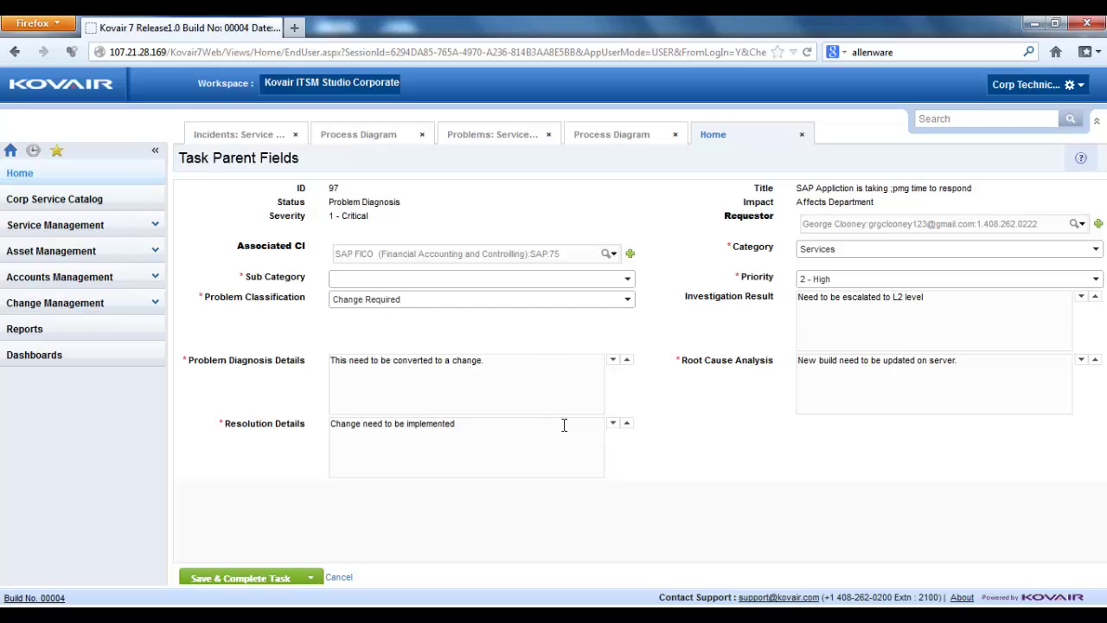
pyautogui.click(251, 578)
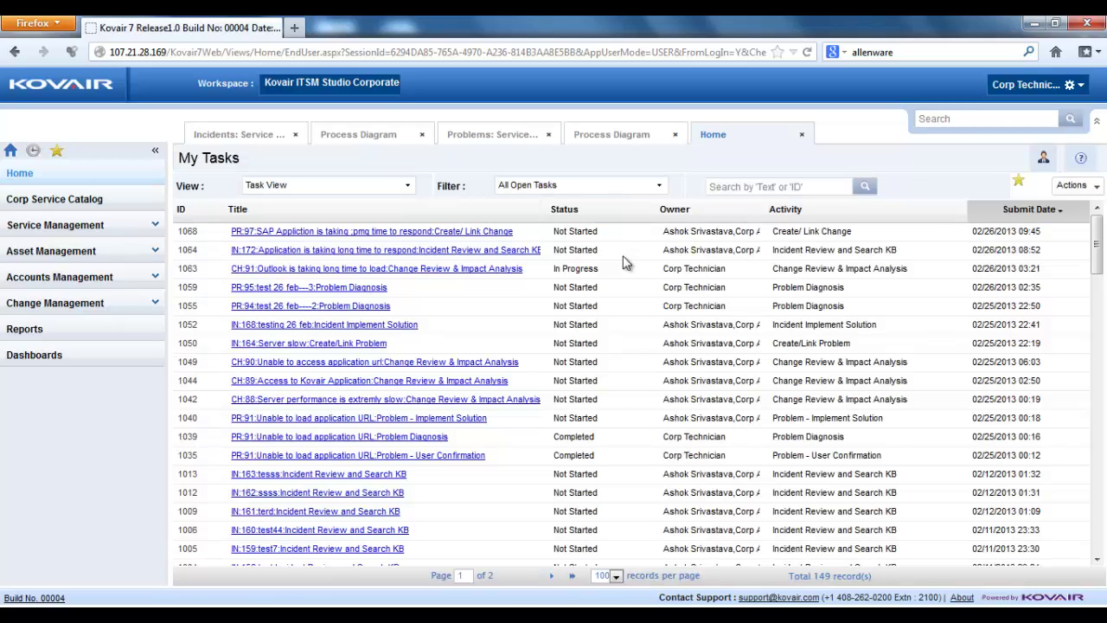
# Return to the Problem Resolution Process diagram and refresh it
pyautogui.click(610, 135)
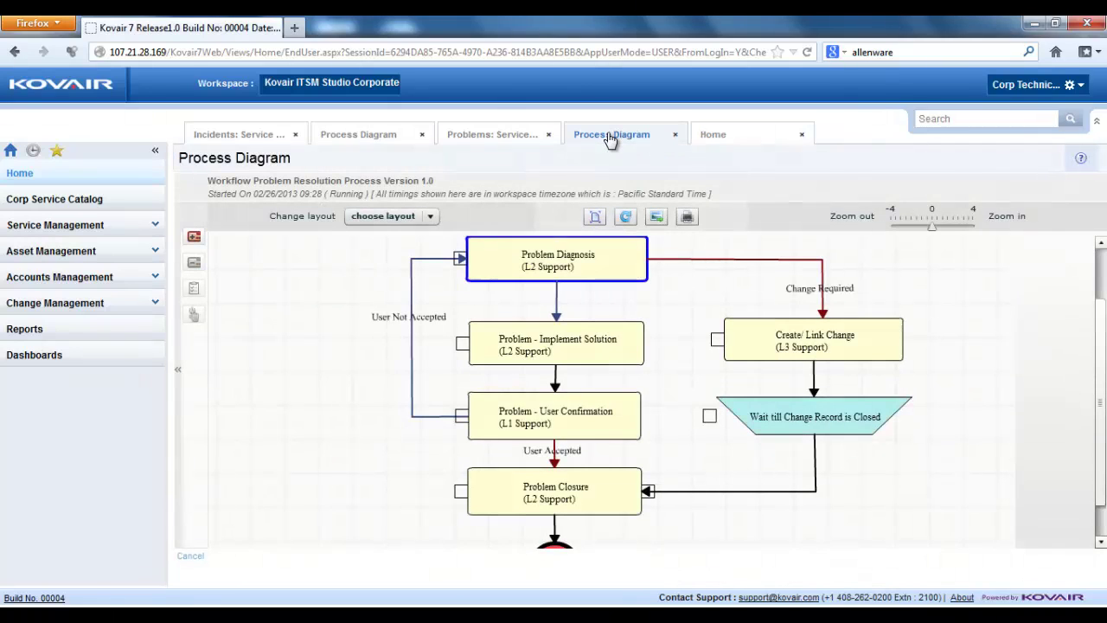
pyautogui.click(626, 218)
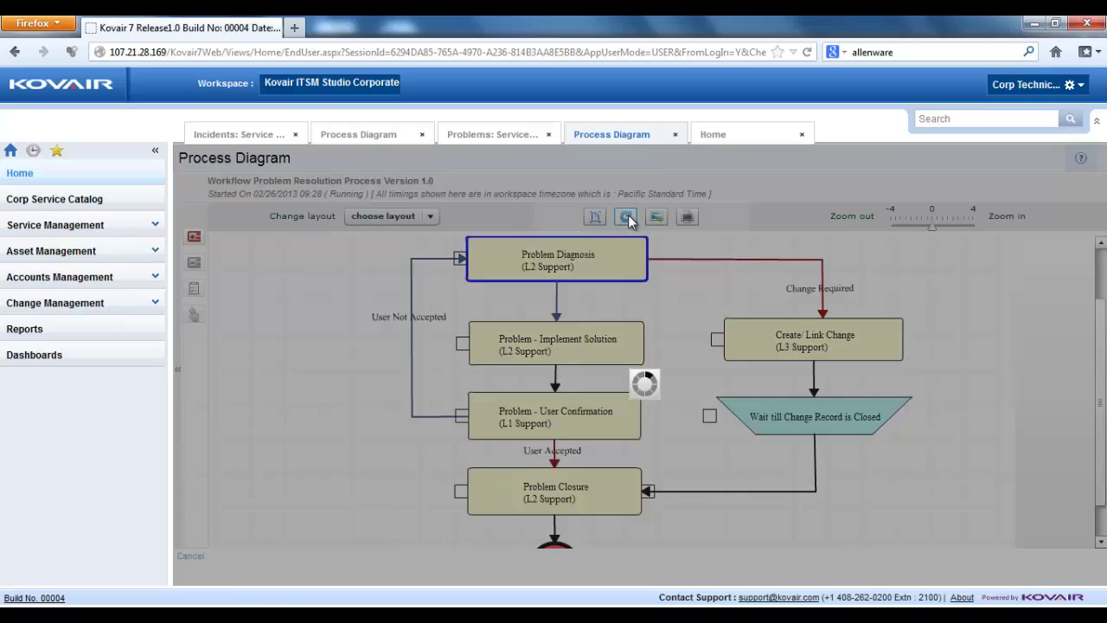
# Open the SAP problem's Create/Link Change task from My Tasks, set Change Exists to No, and save and complete the task
pyautogui.click(930, 232)
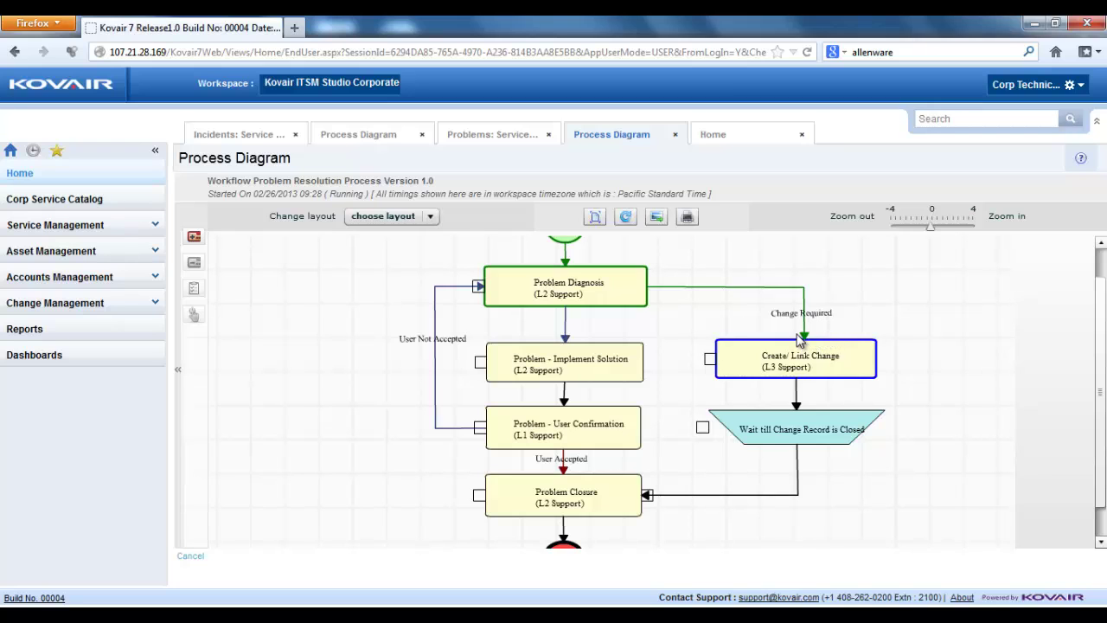
pyautogui.click(714, 136)
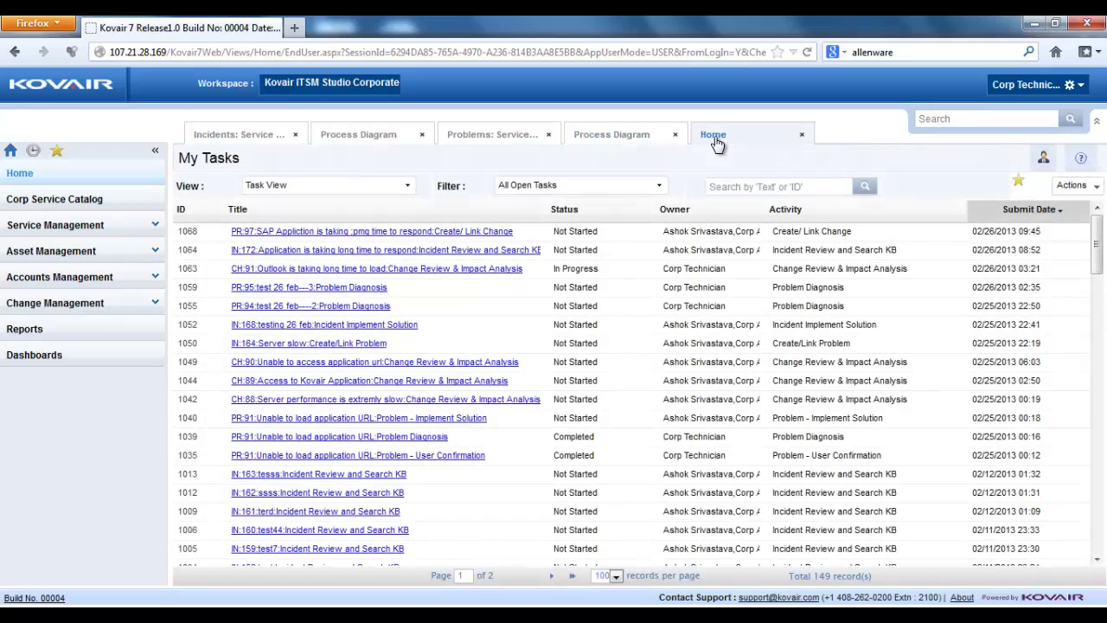
pyautogui.click(467, 232)
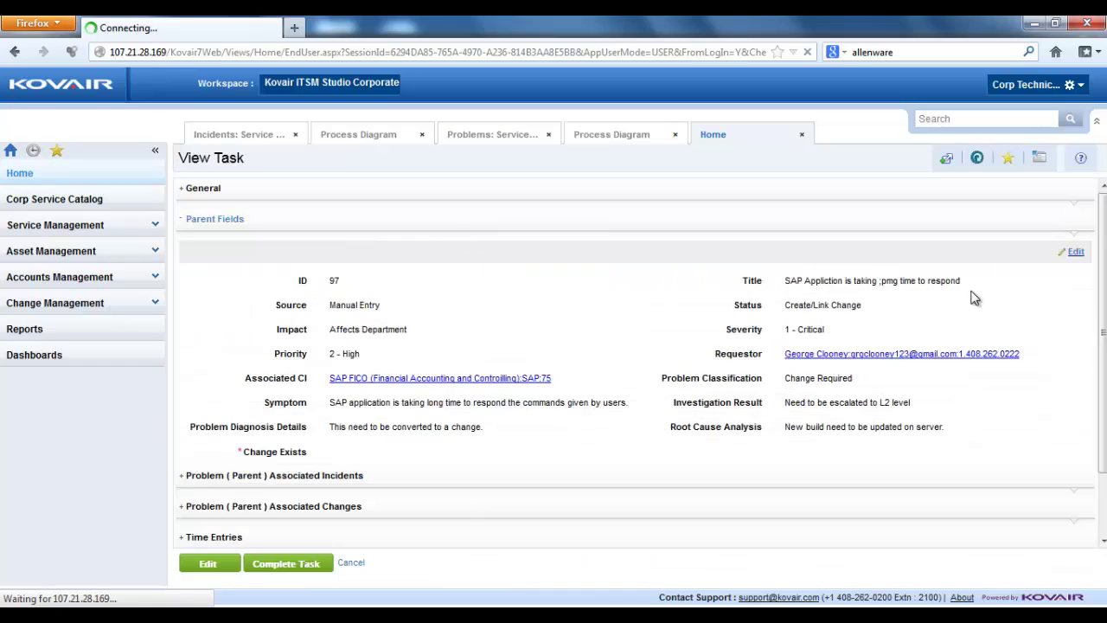
pyautogui.click(1079, 256)
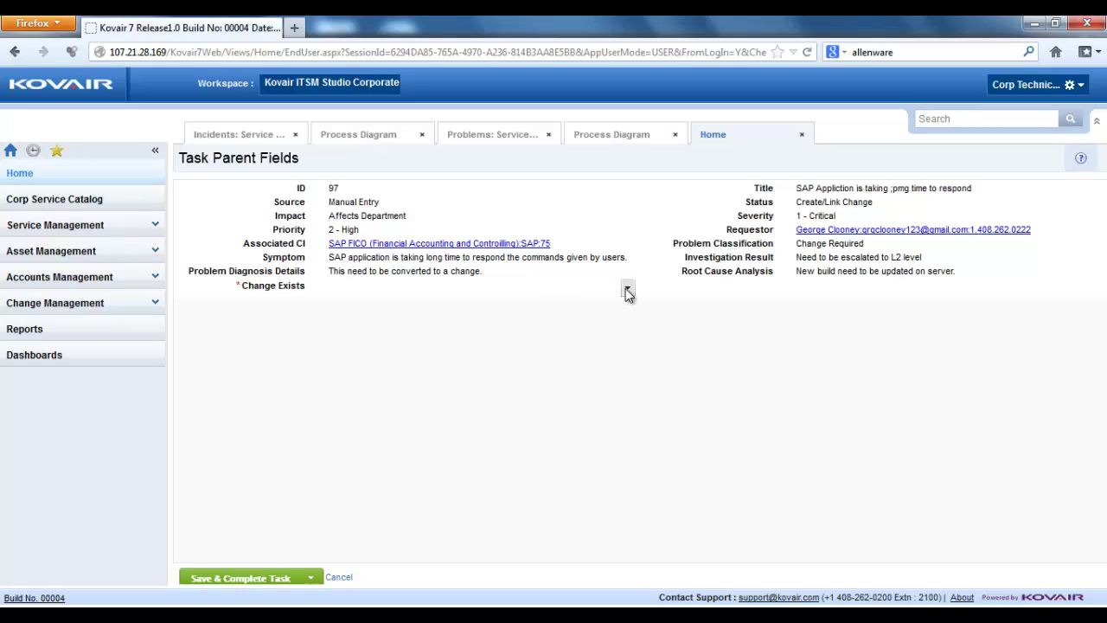
pyautogui.click(627, 288)
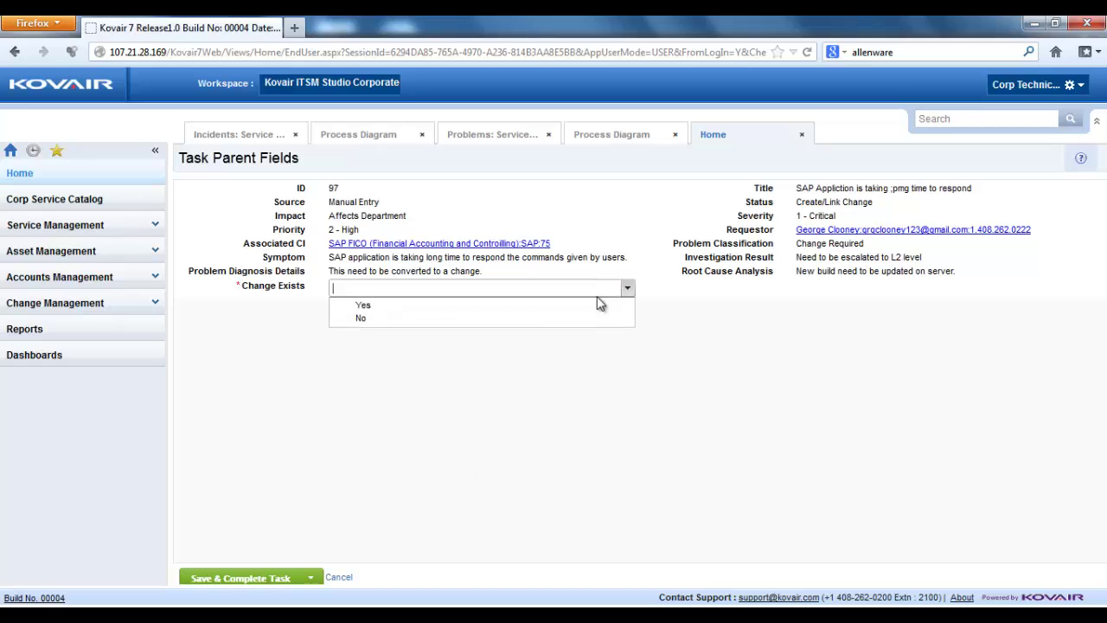
pyautogui.click(363, 319)
pyautogui.click(271, 578)
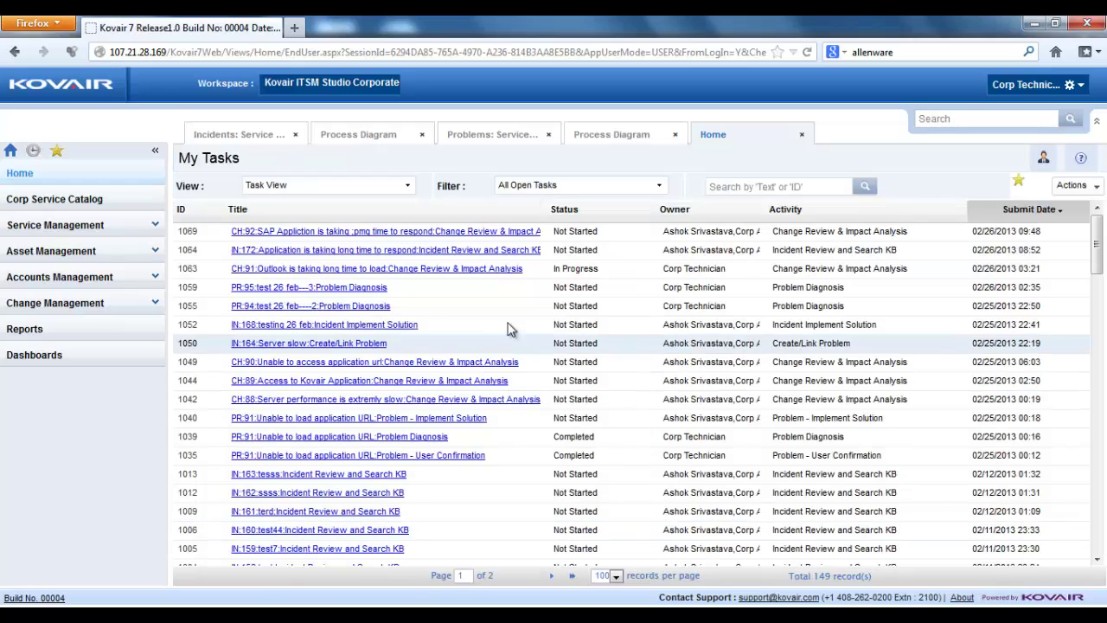
# Return to the Problem Resolution Process diagram, refresh it and inspect the Wait till Change Record is Closed stage
pyautogui.click(628, 141)
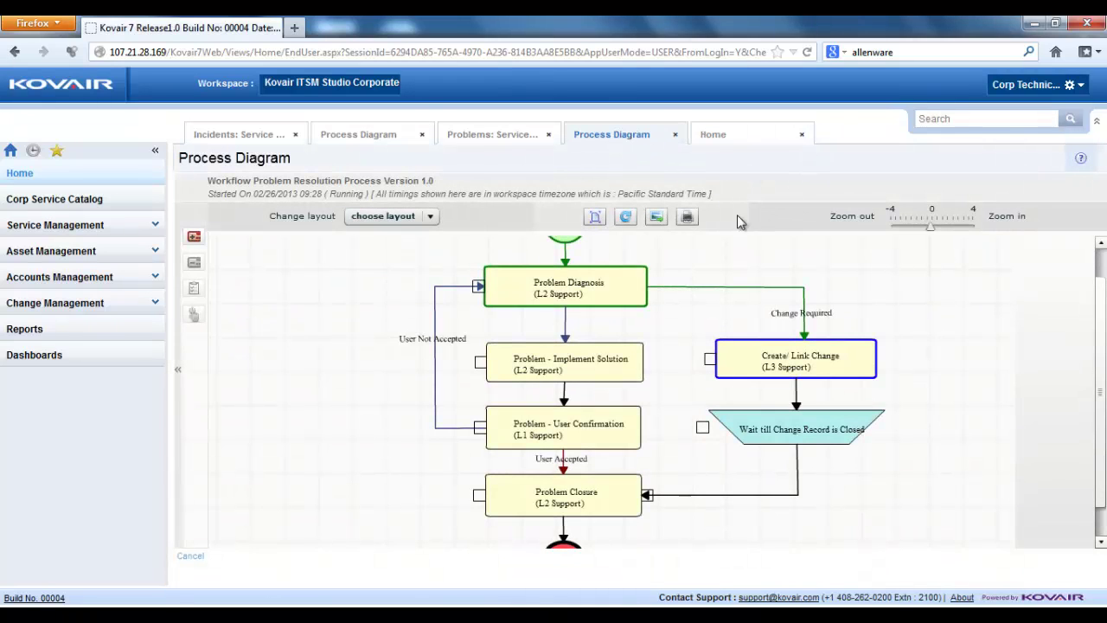
pyautogui.click(625, 217)
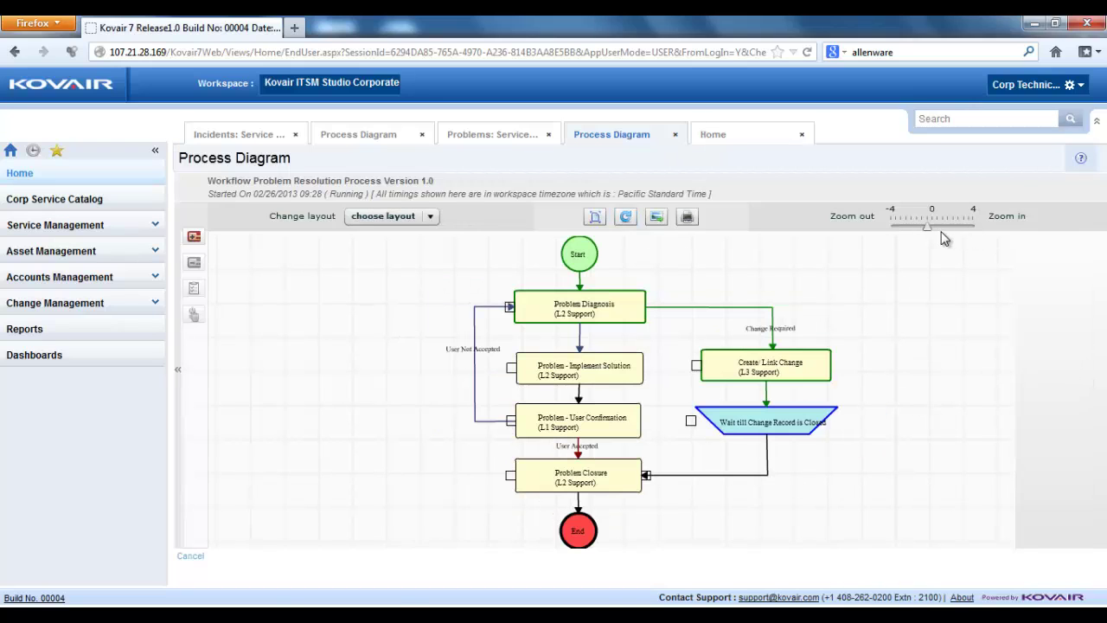
pyautogui.moveTo(924, 226); pyautogui.dragTo(934, 230)
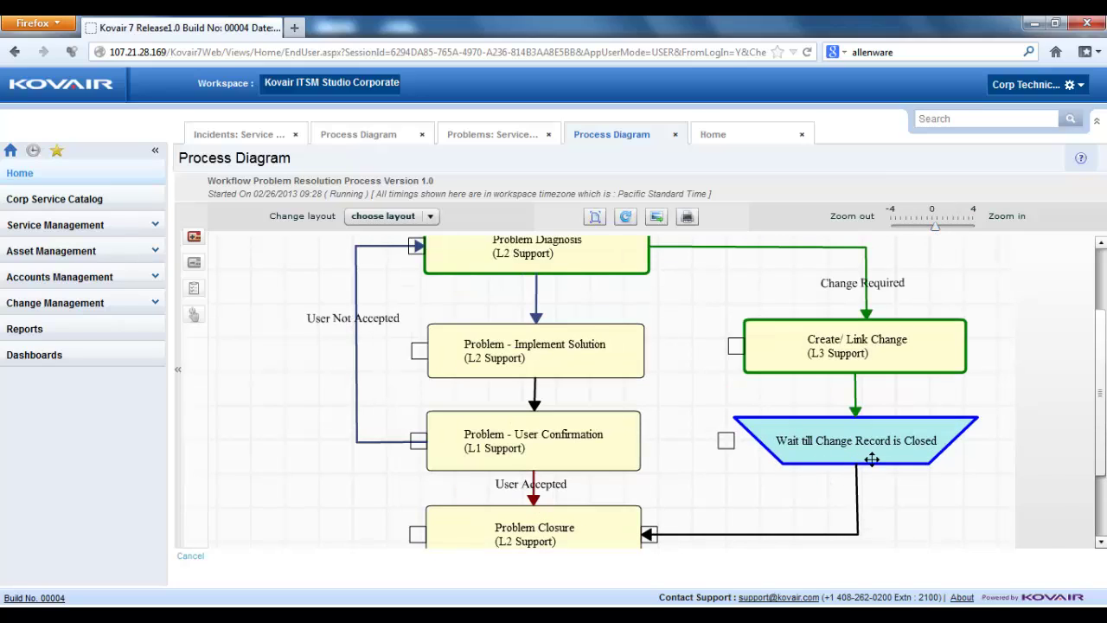
pyautogui.moveTo(872, 459)
# Open the Changes list and display the Change Management Process diagram for the SAP application change, enlarged enough to read
pyautogui.click(31, 302)
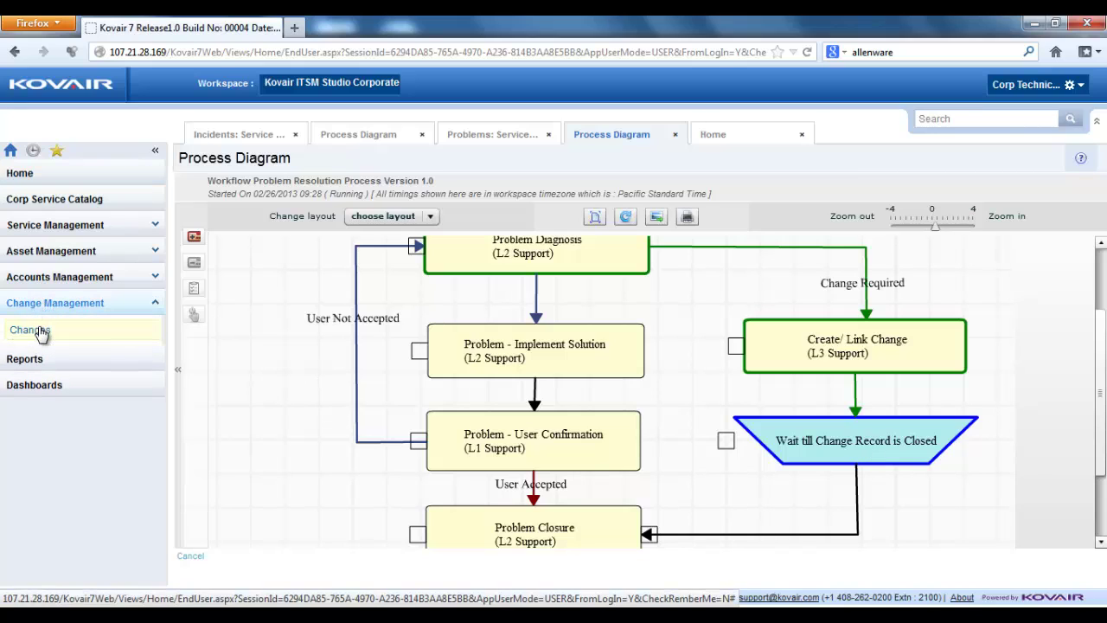
pyautogui.click(41, 334)
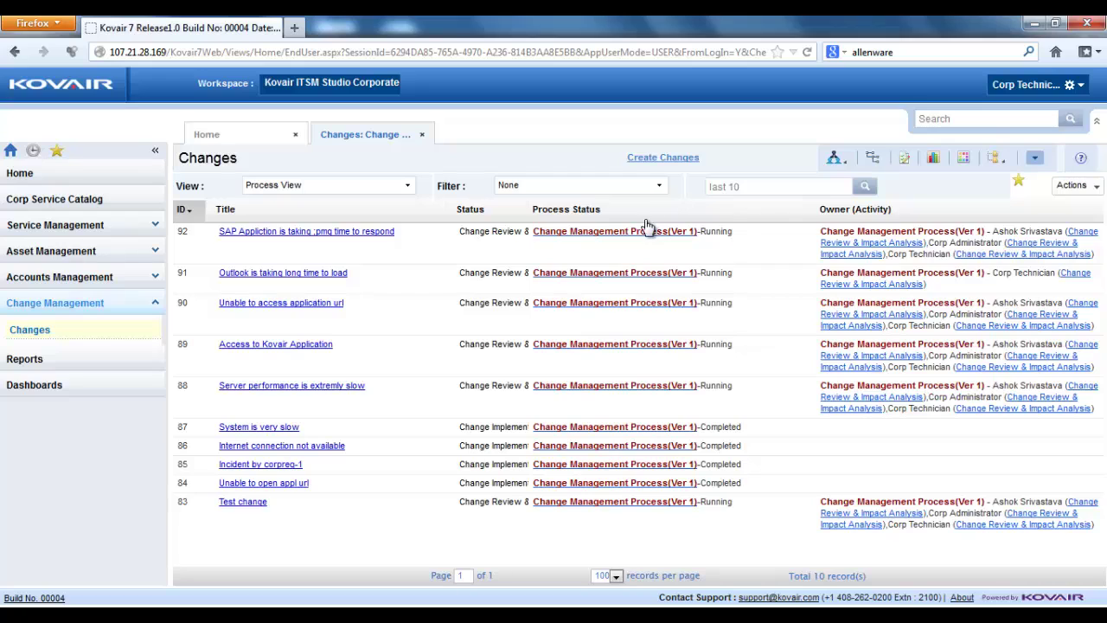
pyautogui.click(637, 233)
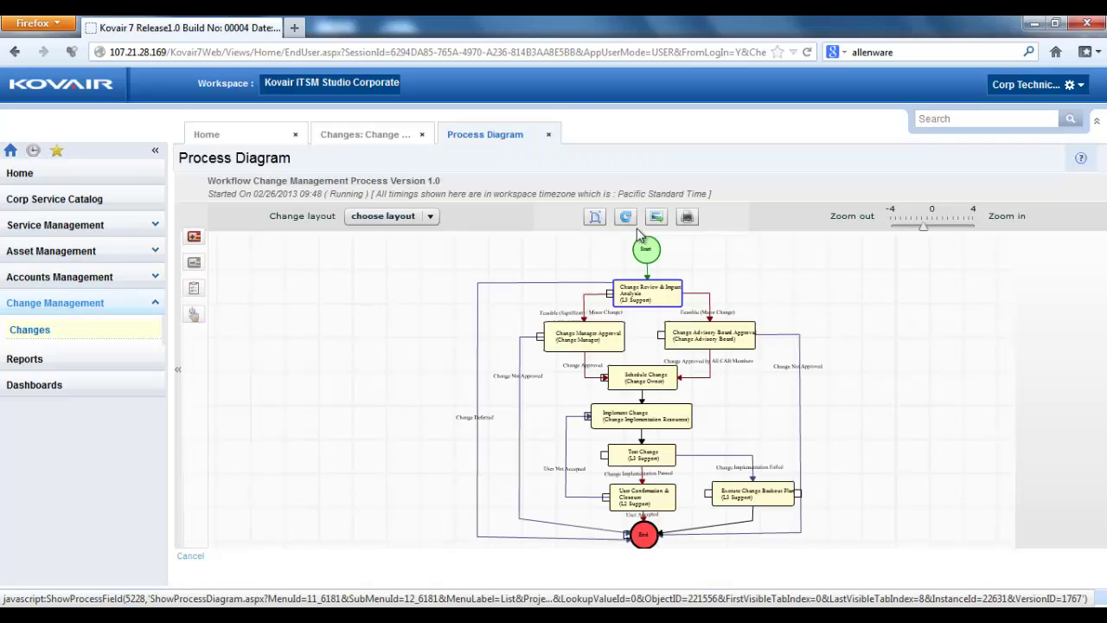
pyautogui.moveTo(922, 225); pyautogui.dragTo(932, 226)
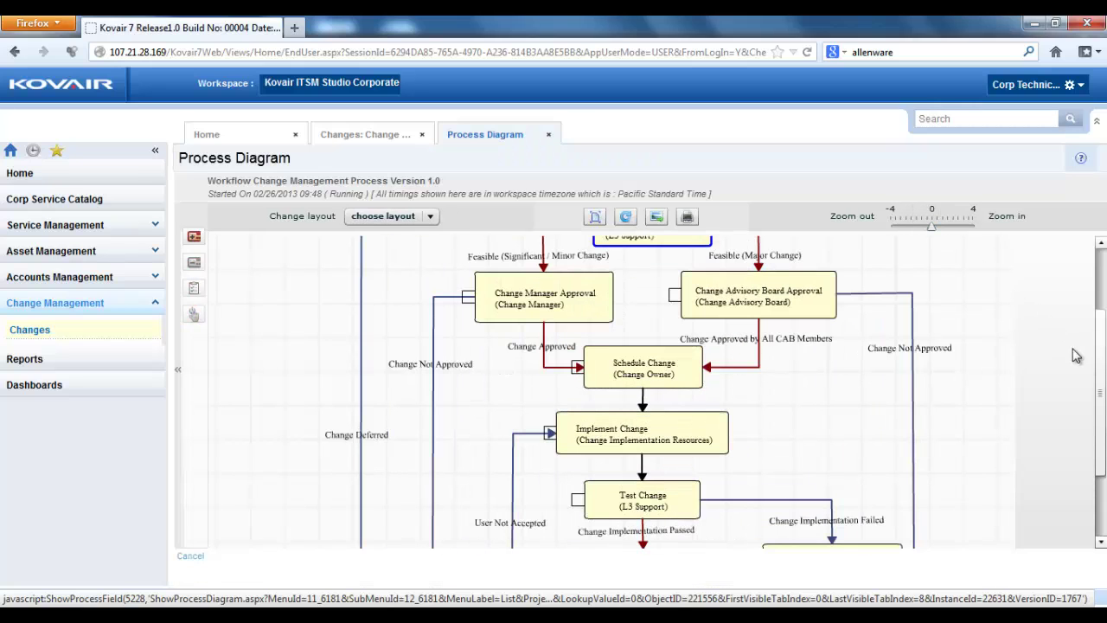
# Examine the change workflow from Change Review & Impact Analysis through approval, scheduling, implementation, testing and closure
pyautogui.scroll(2, 1100, 363)
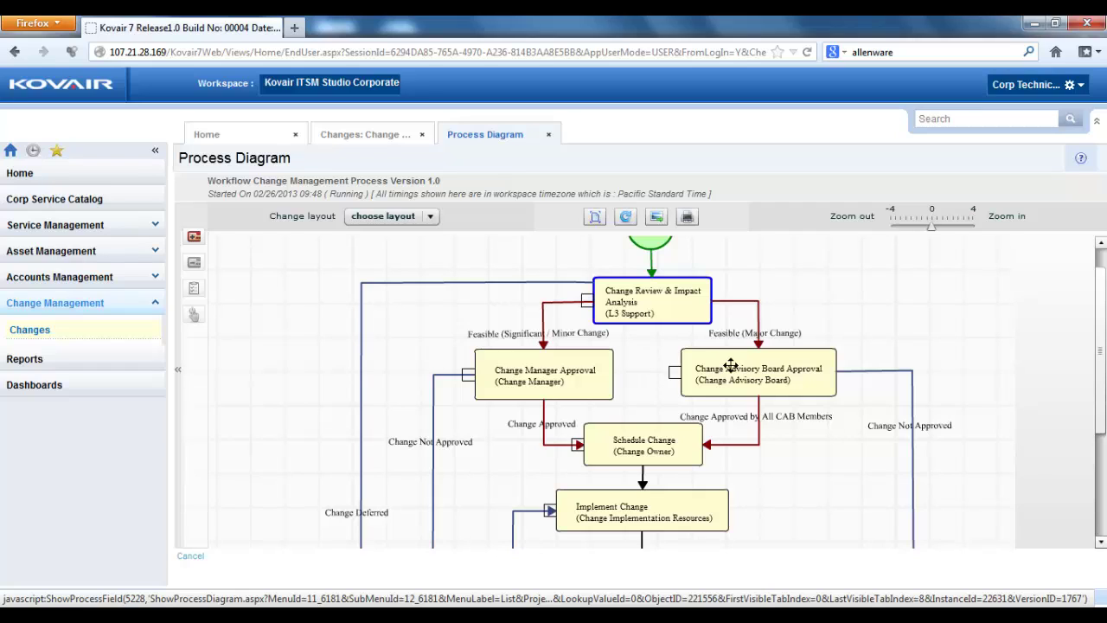
pyautogui.moveTo(731, 365)
pyautogui.scroll(-3, 1102, 458)
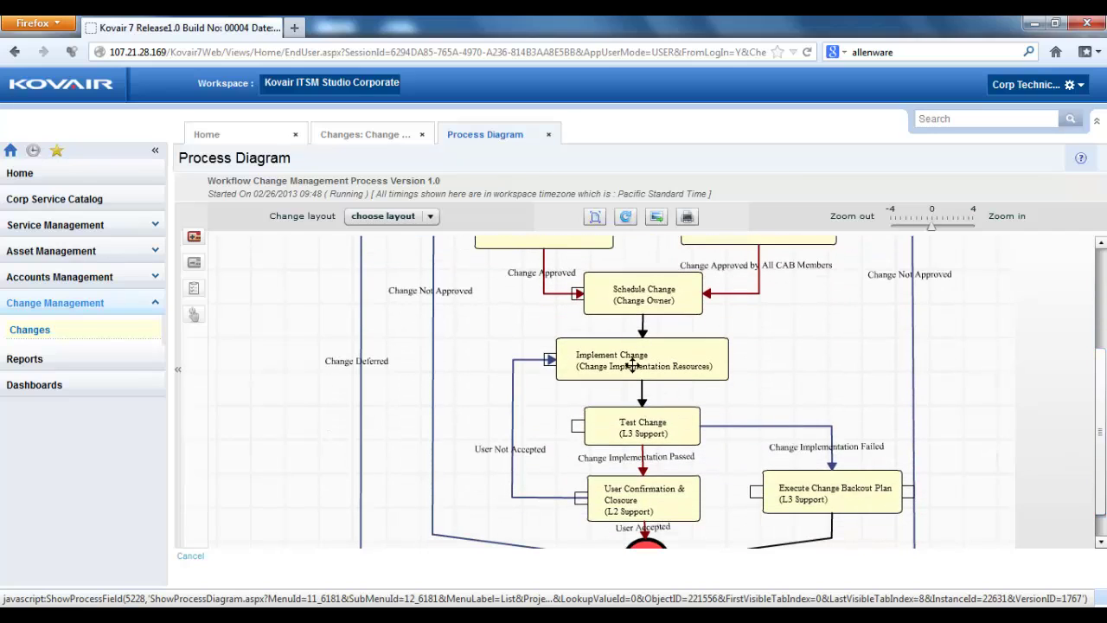
pyautogui.moveTo(644, 289)
pyautogui.moveTo(614, 366)
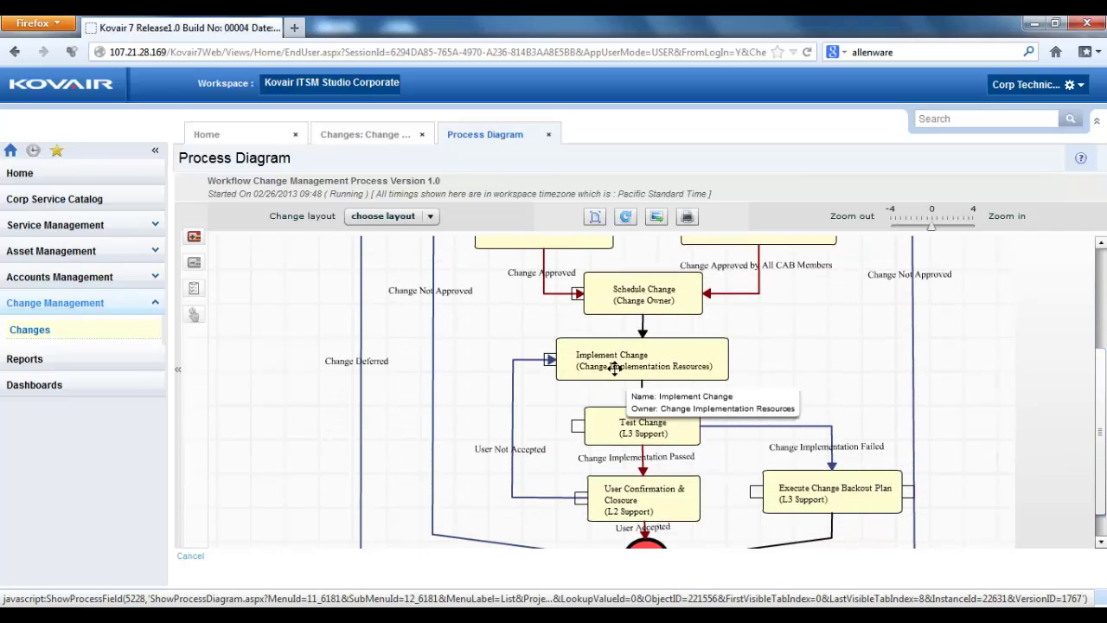
pyautogui.moveTo(619, 421)
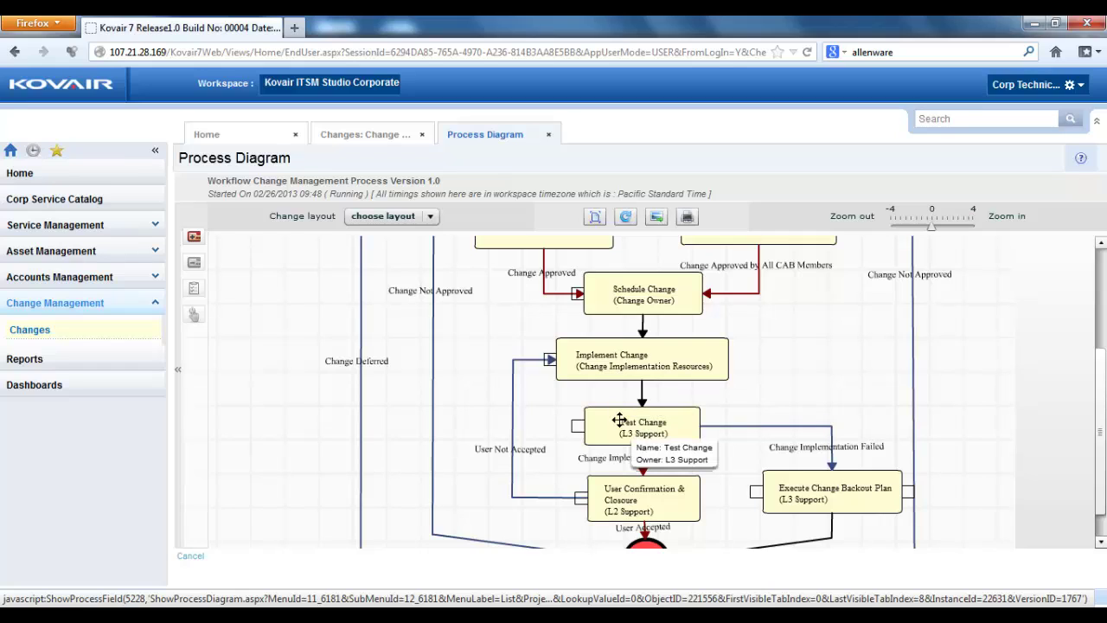
pyautogui.moveTo(636, 496)
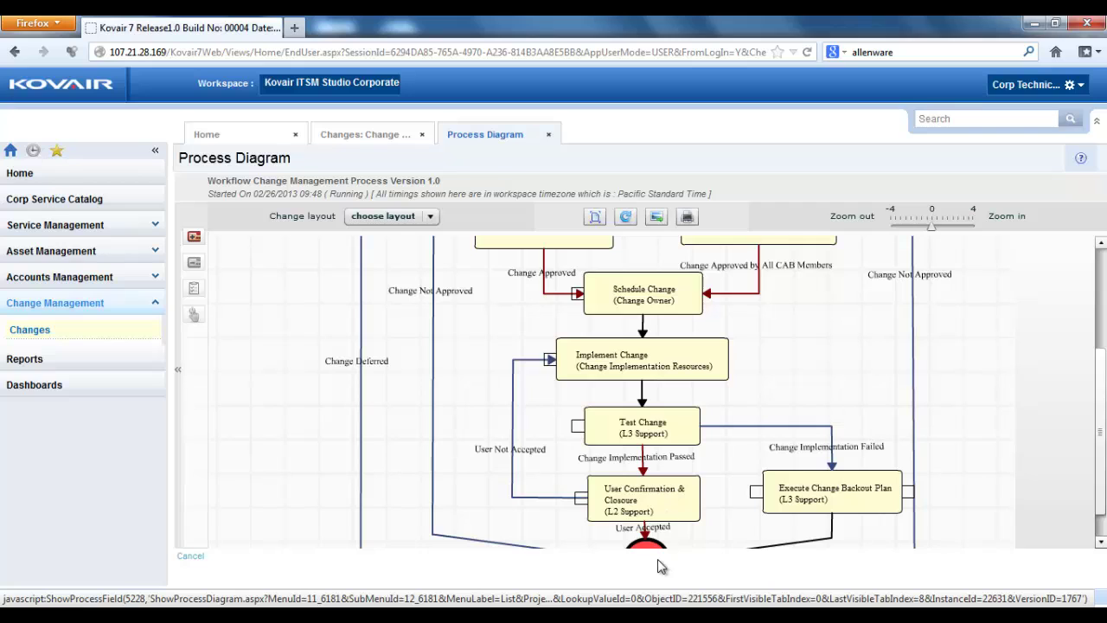
pyautogui.scroll(-1, 1100, 497)
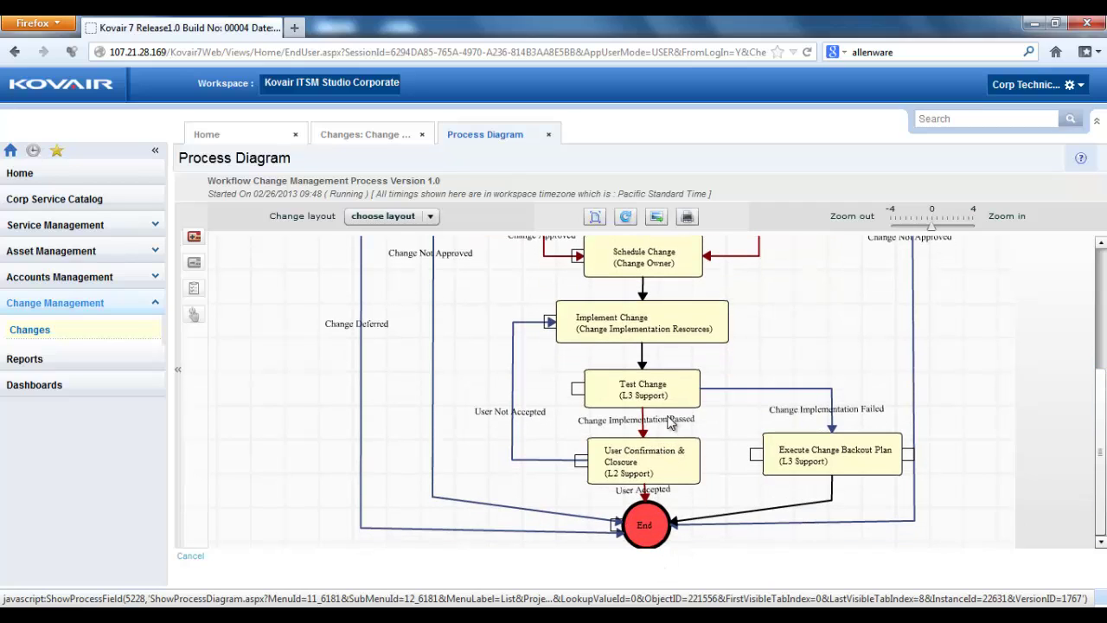
pyautogui.moveTo(667, 394)
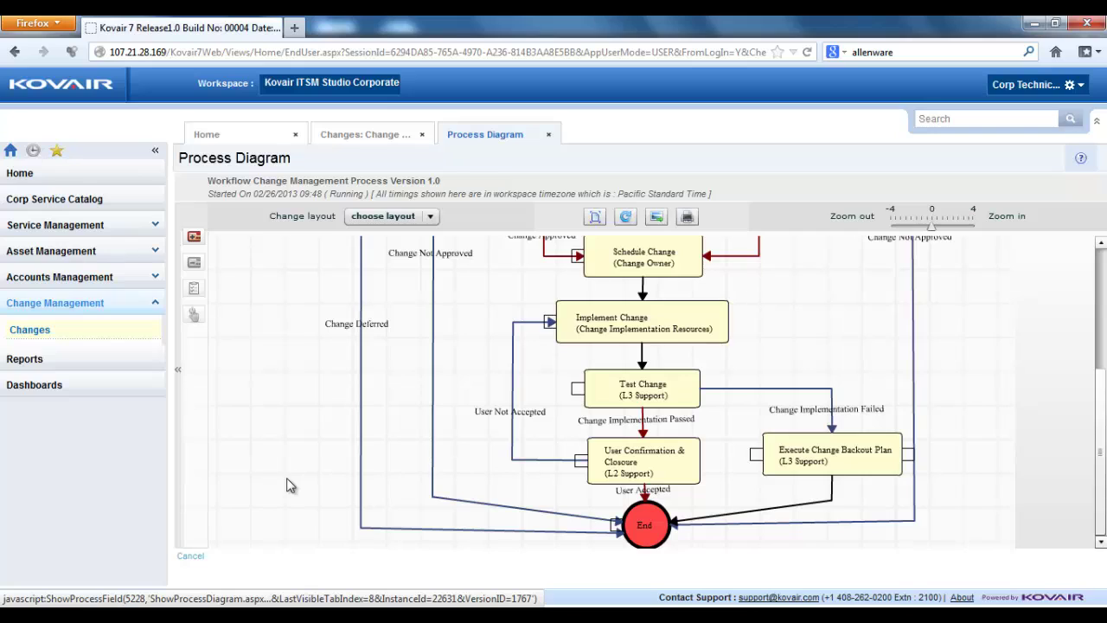
# Open the Incidents list under Service Management and switch it to Traceability View
pyautogui.click(52, 225)
pyautogui.click(39, 275)
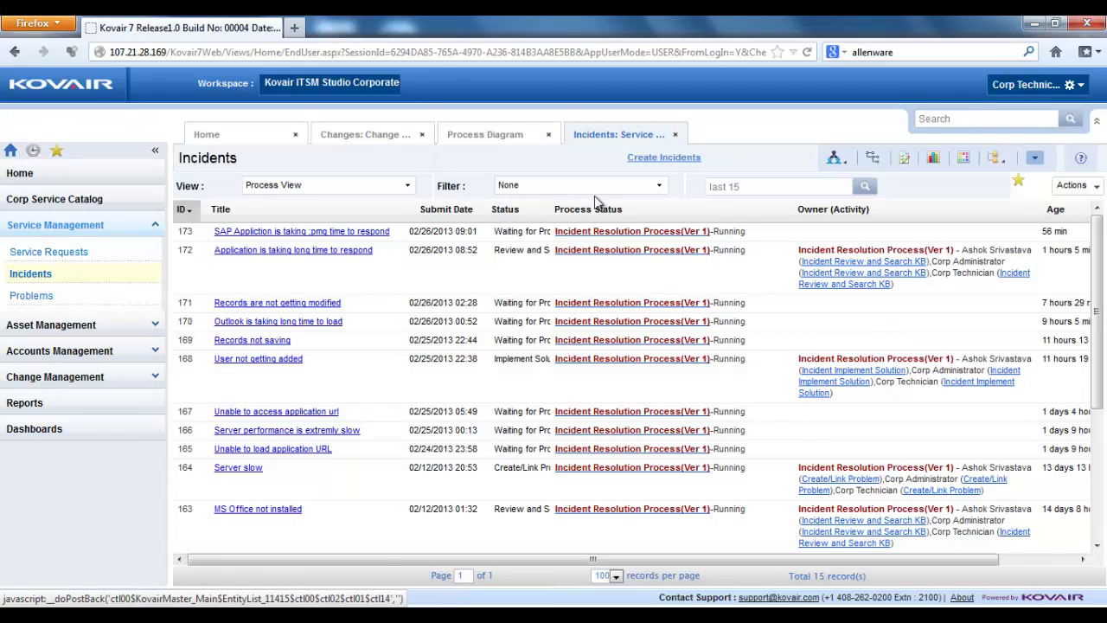
pyautogui.click(874, 160)
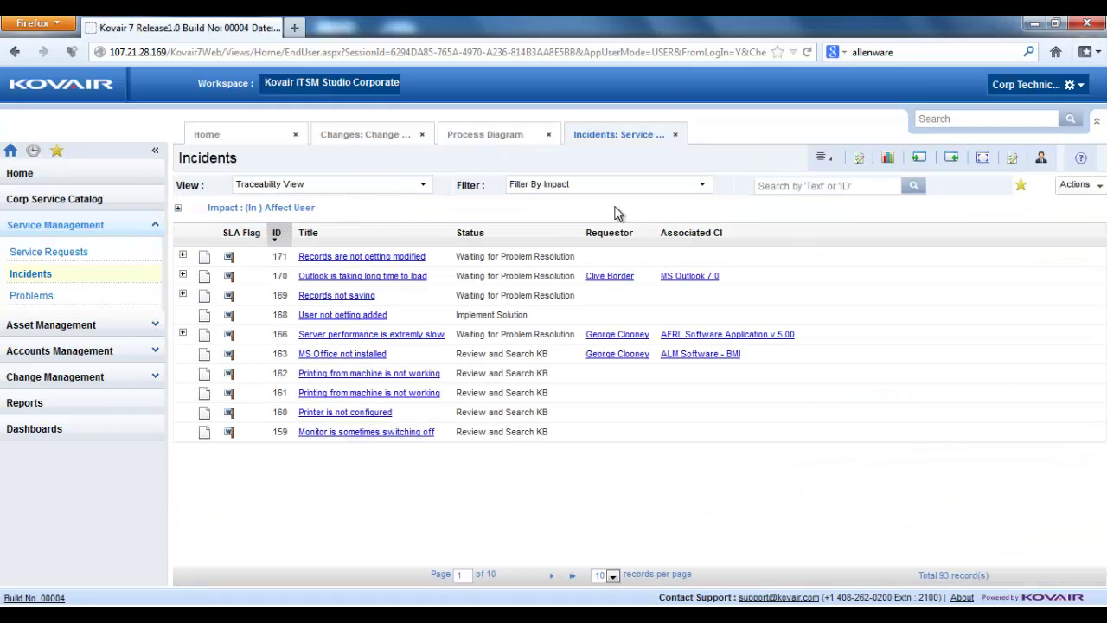
# Search the incidents for "last 10" and expand the slow SAP application incident down to its linked problem and change
pyautogui.click(784, 186)
pyautogui.write('last 10')
pyautogui.press('Return')
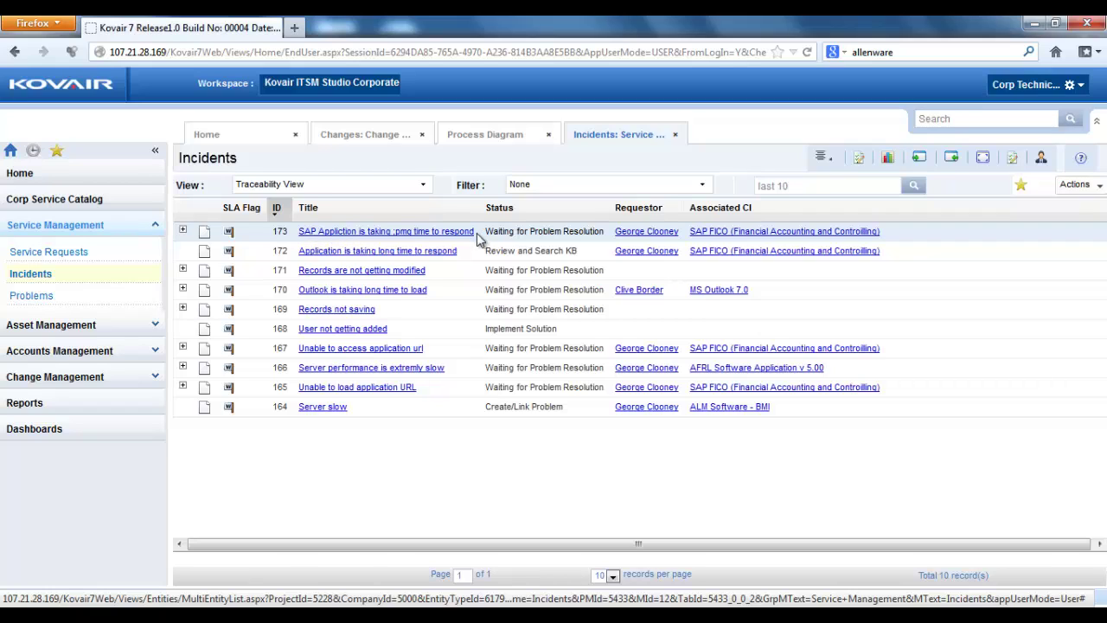
pyautogui.click(183, 231)
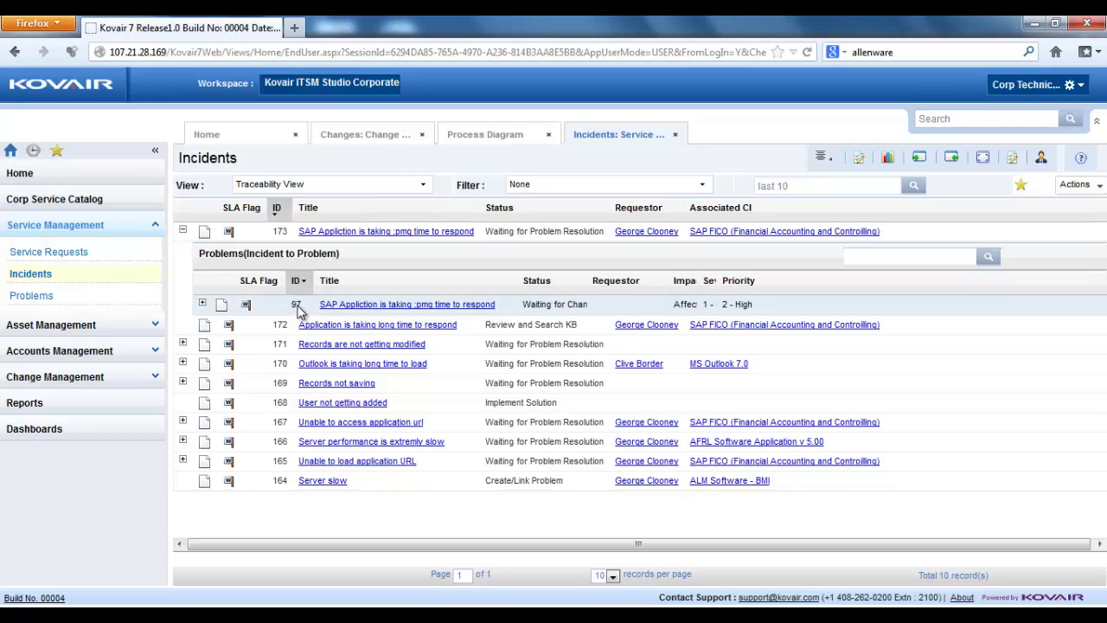
pyautogui.click(201, 304)
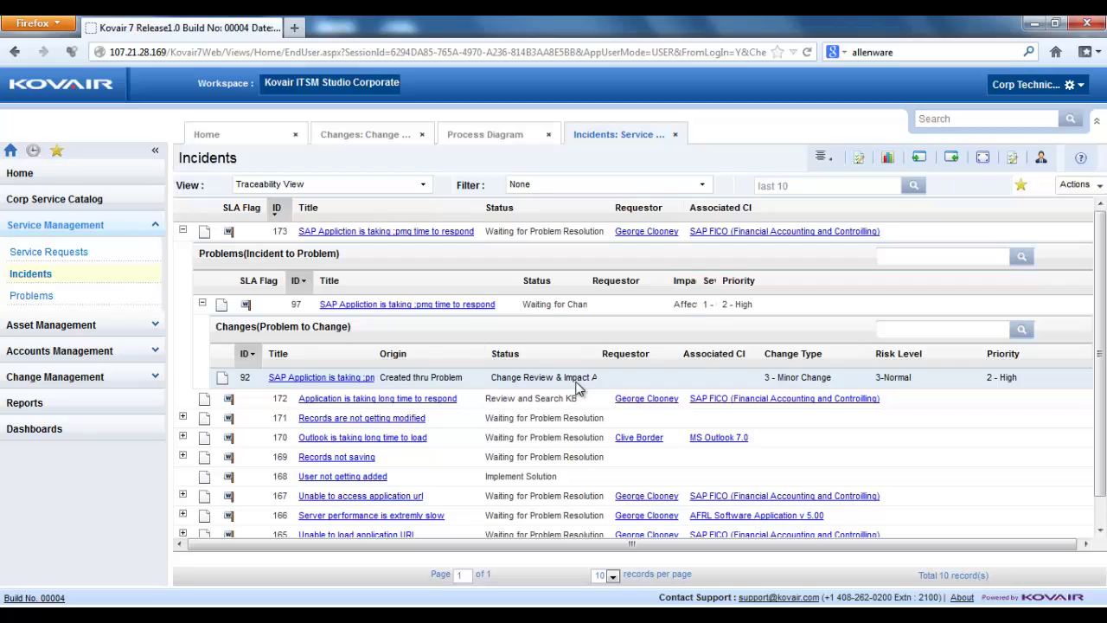
# Open the SAP FICO (Financial Accounting and Controlling) record from the Application Items group of the Configuration Items list
pyautogui.click(156, 324)
pyautogui.click(84, 283)
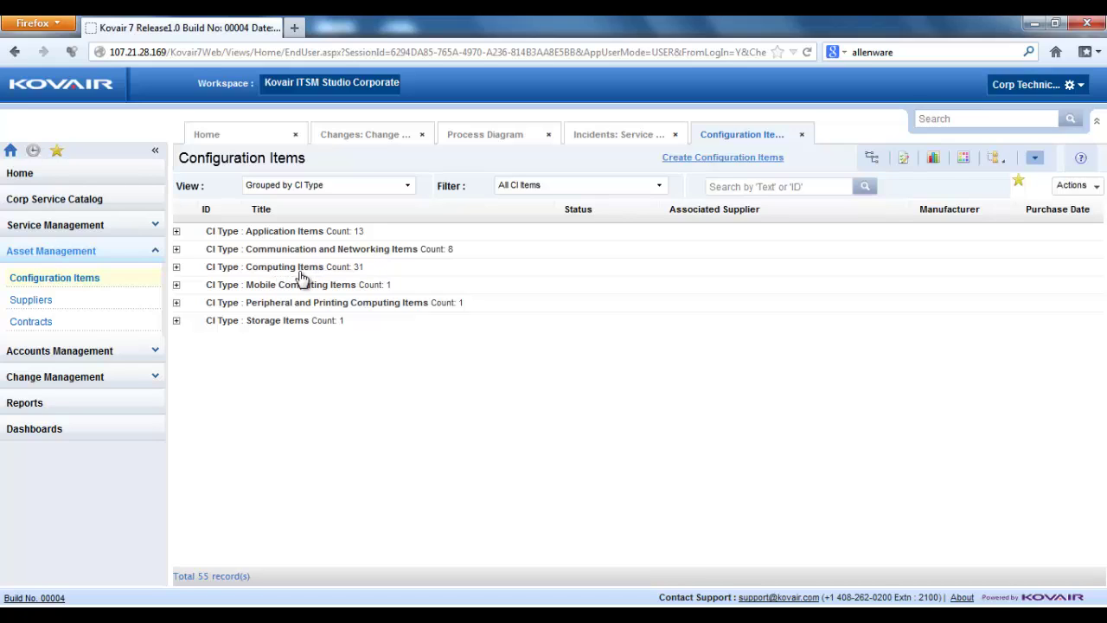
pyautogui.click(176, 232)
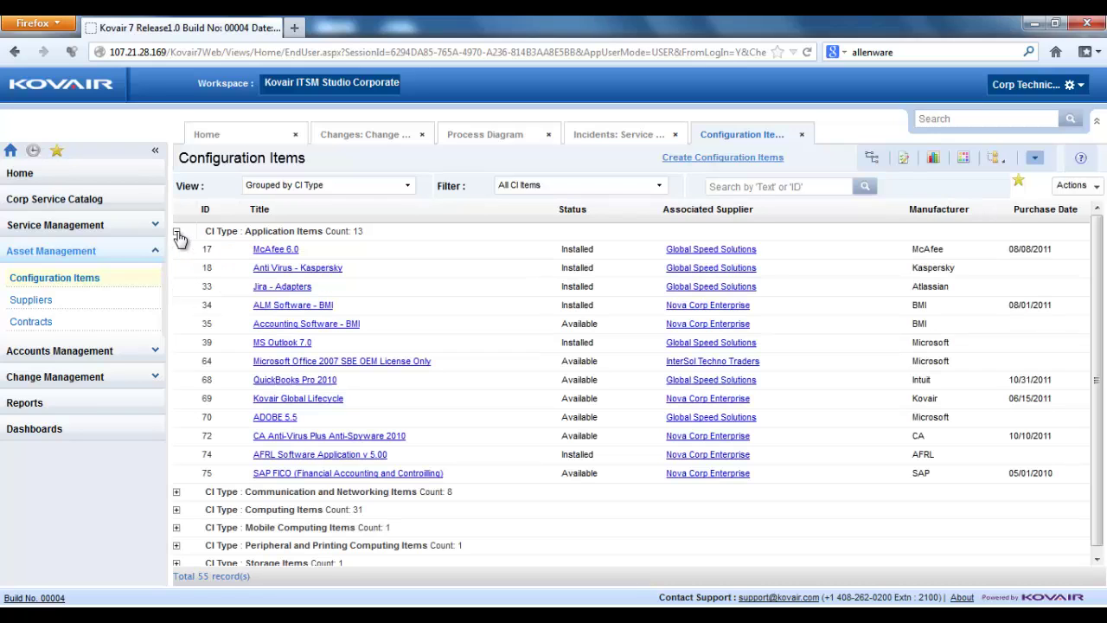
pyautogui.click(305, 474)
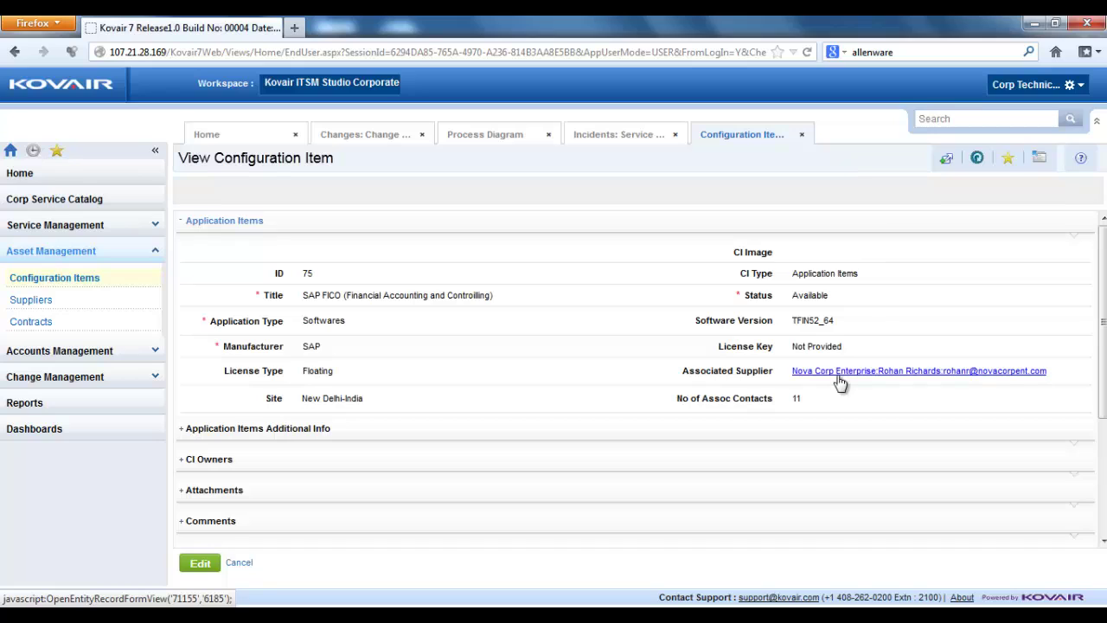
# Review the SAP FICO item's CI Owners, Associated Incidents and Associated Problems sections
pyautogui.click(188, 459)
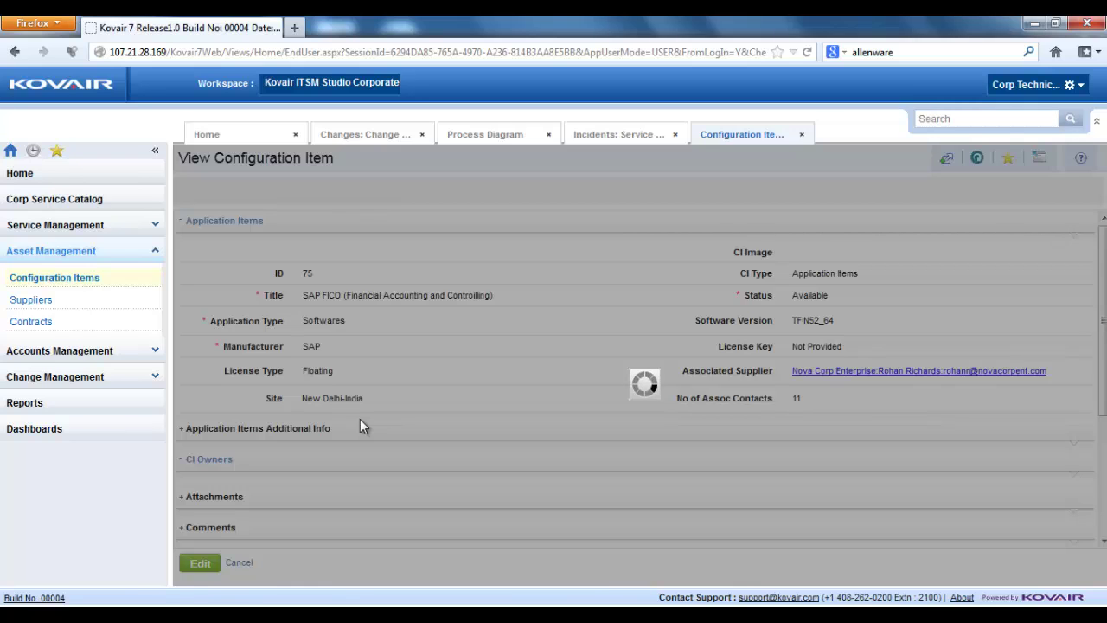
pyautogui.scroll(-3, 362, 426)
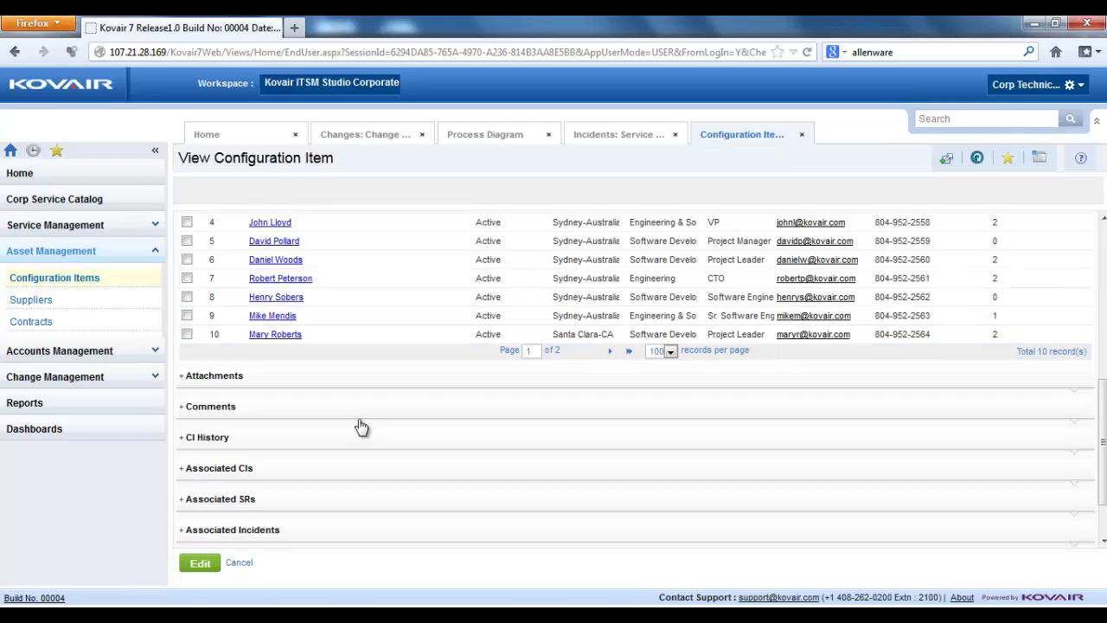
pyautogui.scroll(-1, 362, 425)
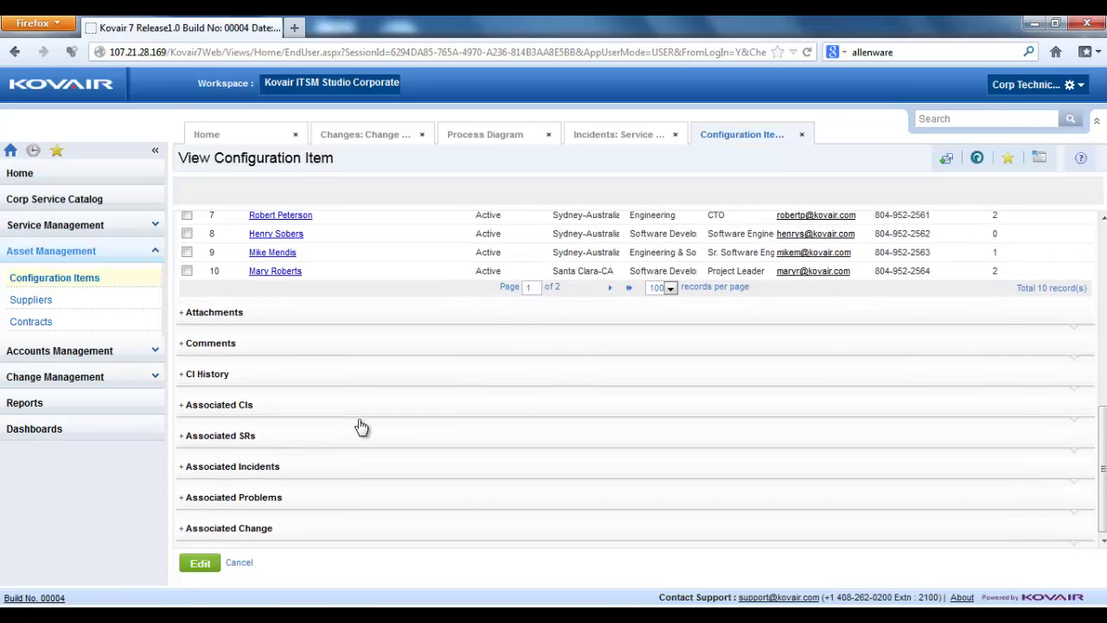
pyautogui.click(199, 468)
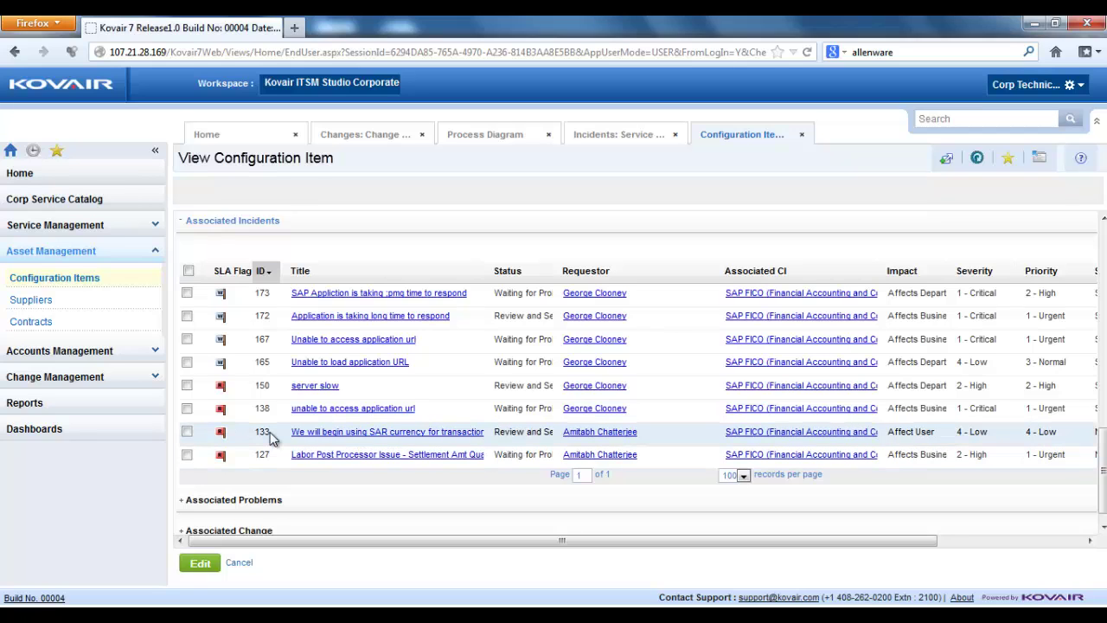
pyautogui.scroll(-1, 242, 471)
pyautogui.click(251, 485)
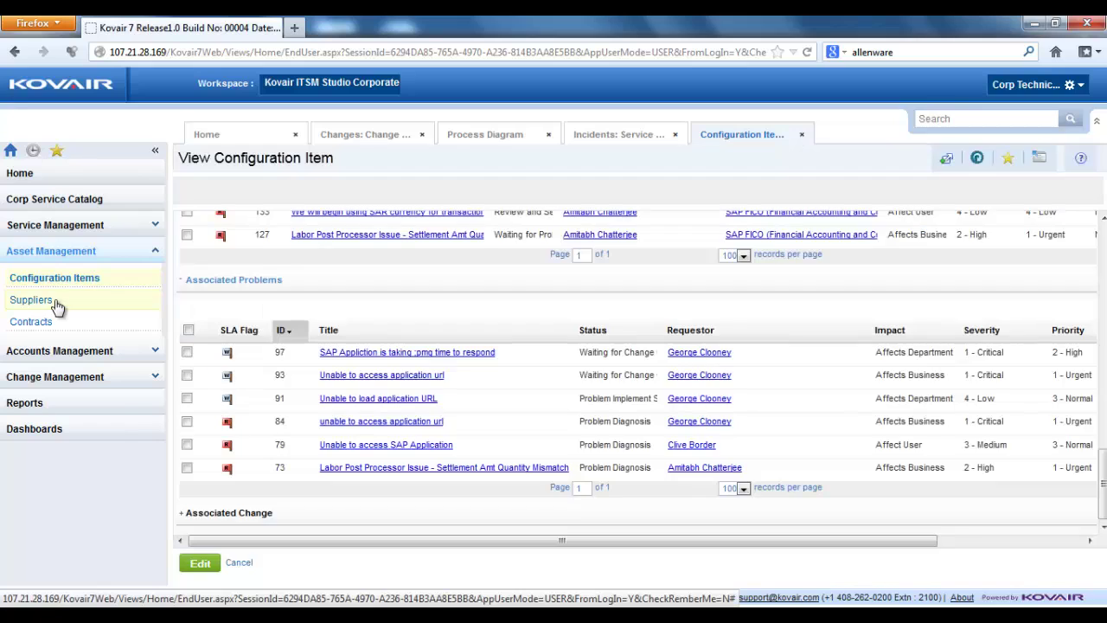
# Open the Nova Corp Enterprise record from the Suppliers list under Asset Management
pyautogui.click(54, 302)
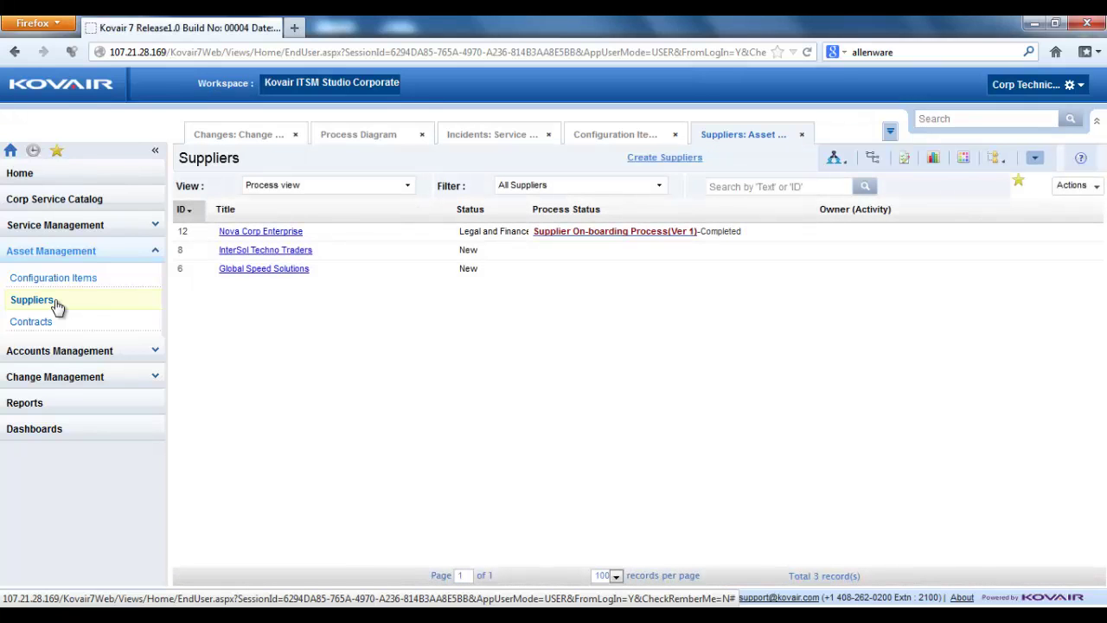
pyautogui.click(266, 232)
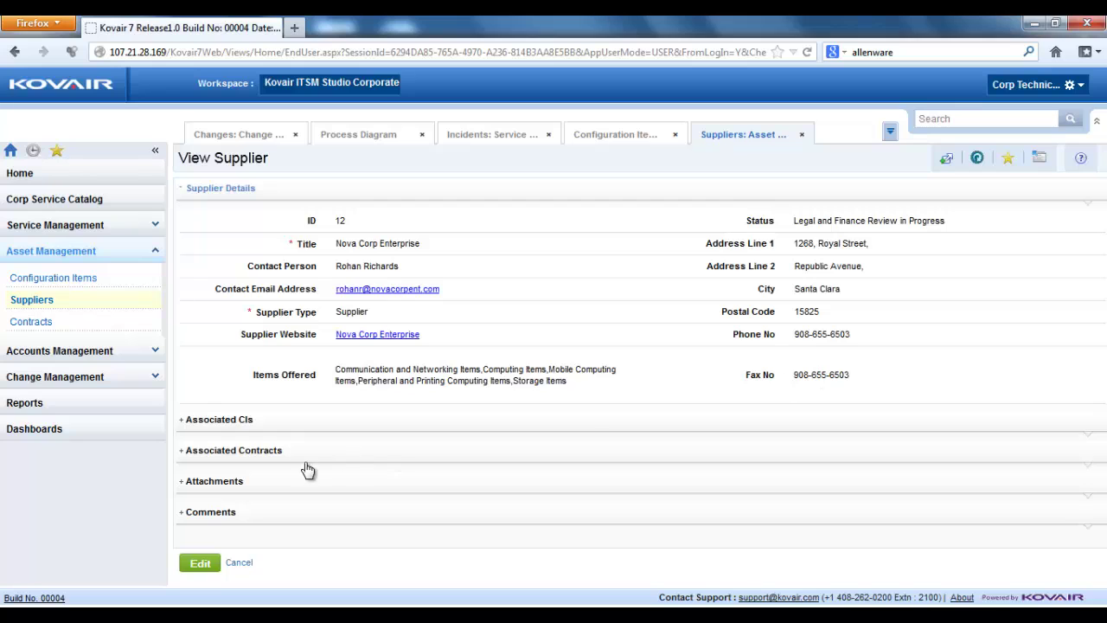
# Review the Nova Corp Enterprise supplier's Associated CIs and Associated Contracts sections
pyautogui.click(213, 419)
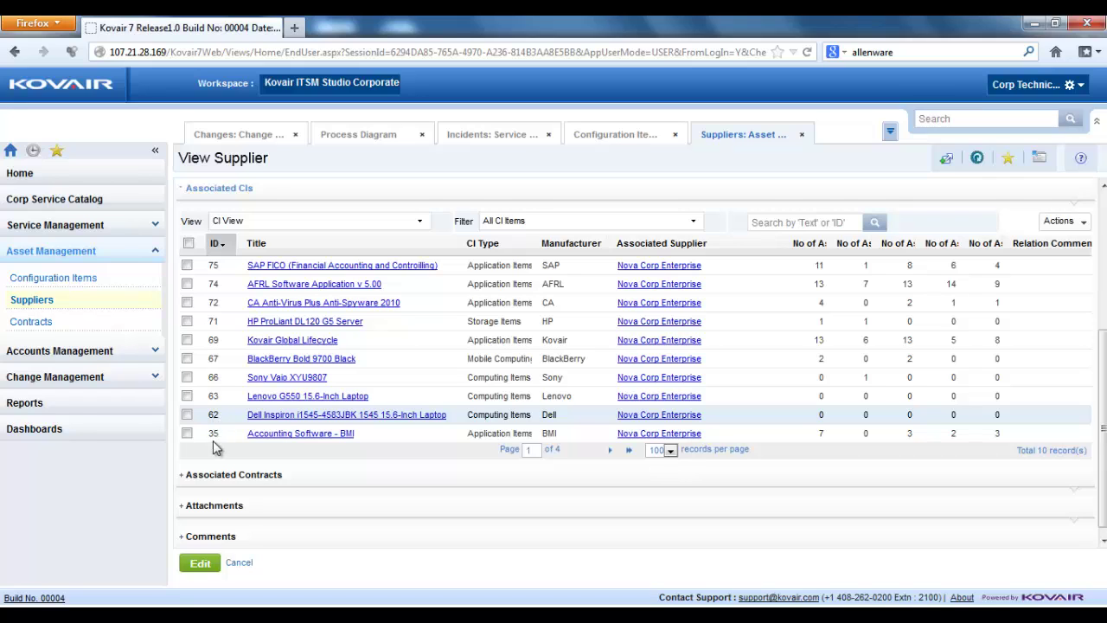
pyautogui.click(217, 475)
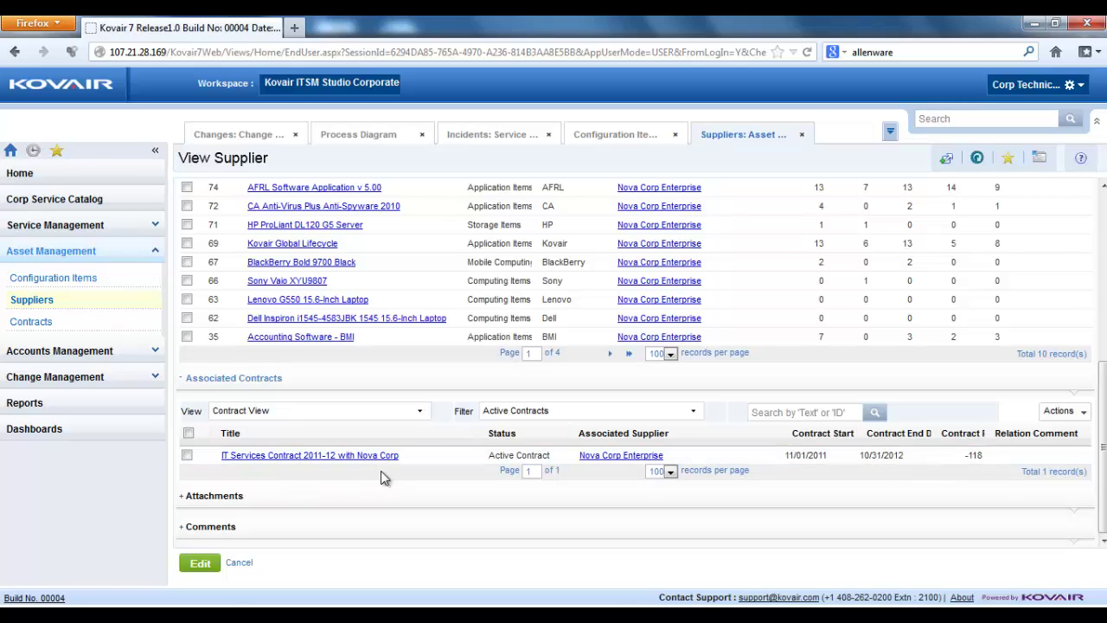
pyautogui.scroll(3, 454, 459)
pyautogui.scroll(3, 454, 462)
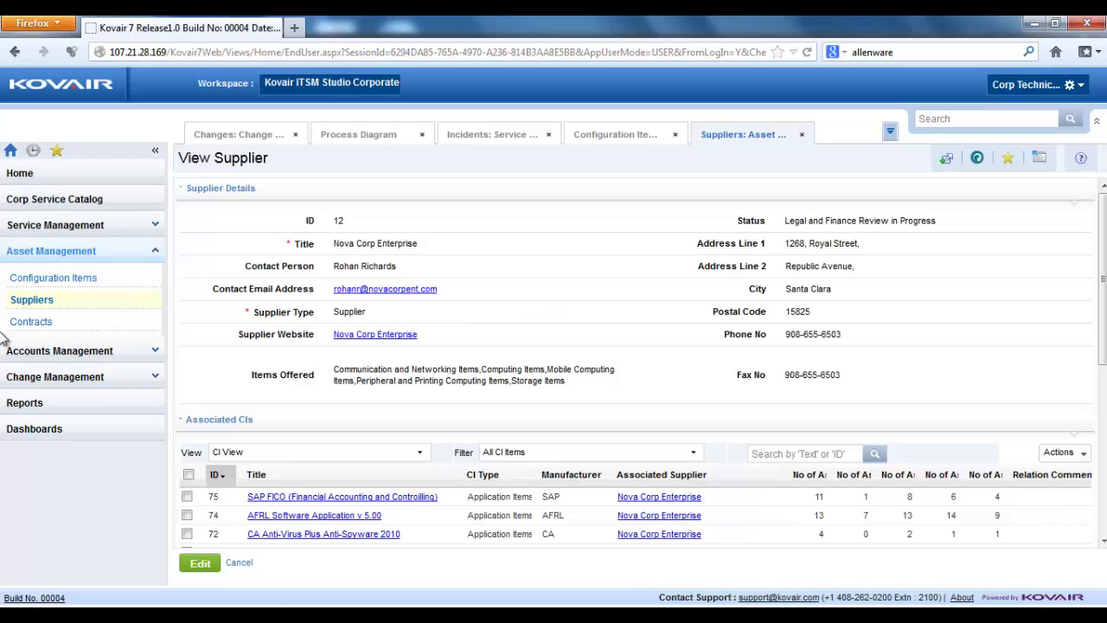
# Open the Contracts list under Asset Management and expand the Global Speed Solutions supplier group
pyautogui.click(81, 328)
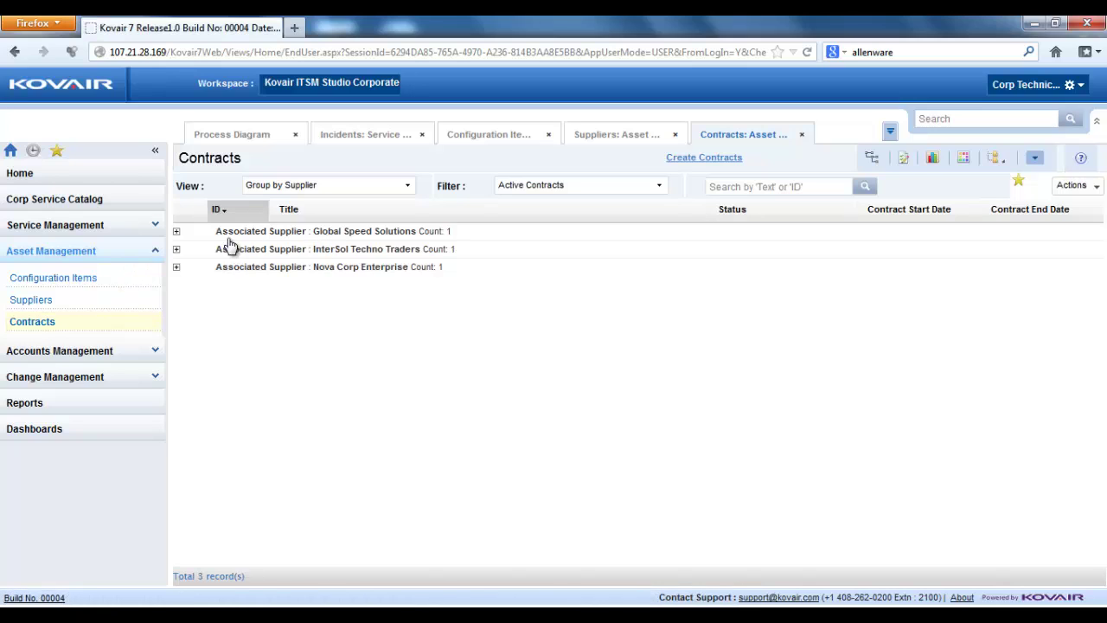
pyautogui.click(176, 233)
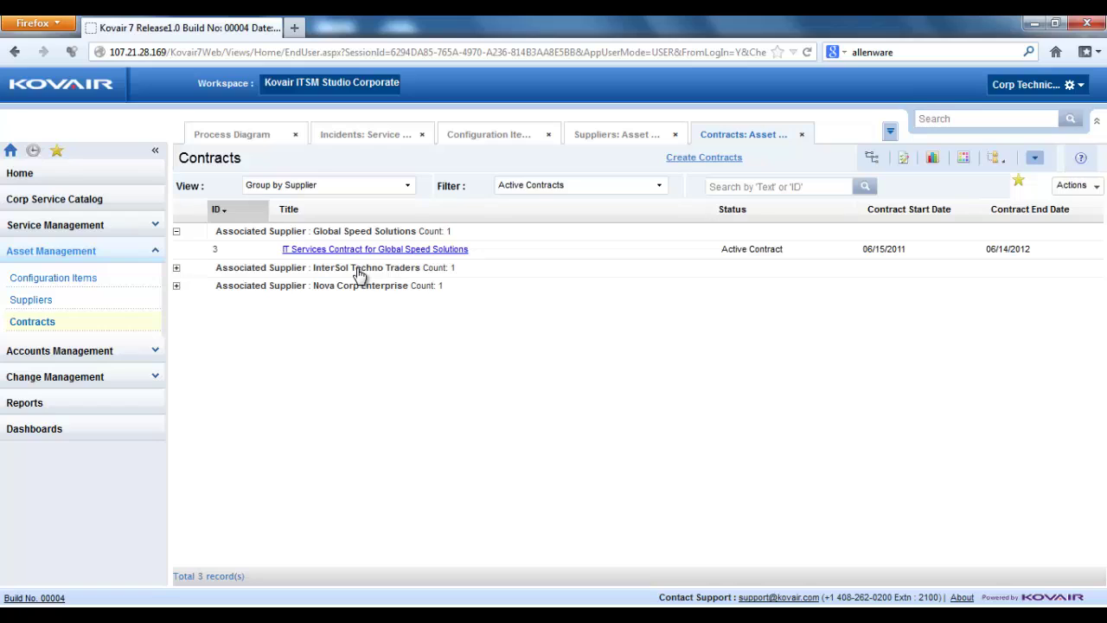
# Open the Engineering VP's contact record in the Santa Clara-CA group and review its Associated CIs and Associated Incidents
pyautogui.click(50, 305)
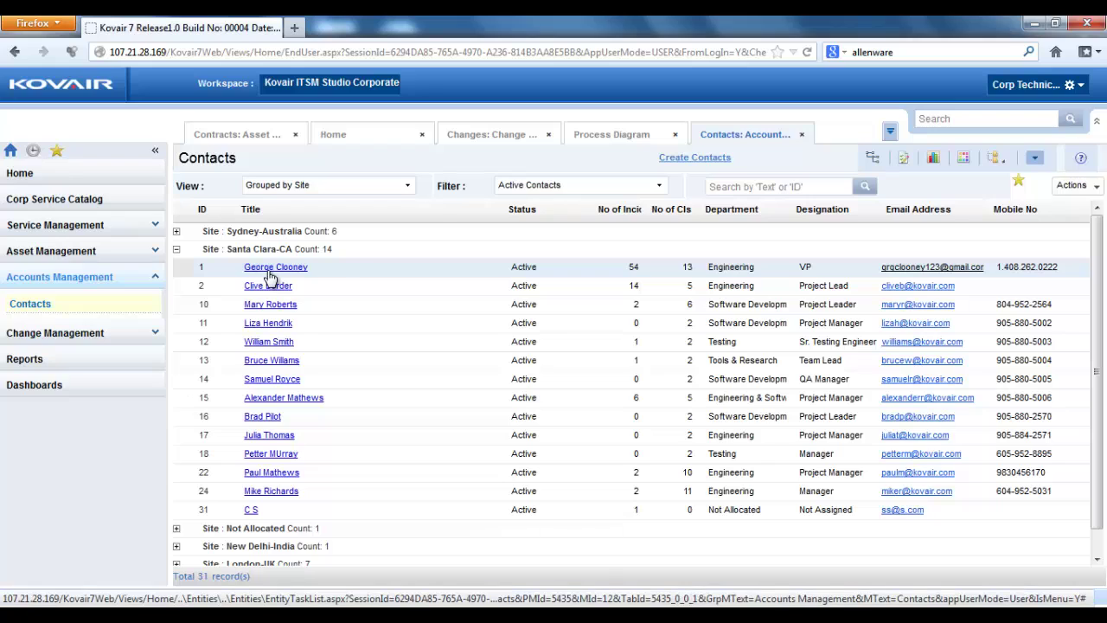
pyautogui.click(269, 270)
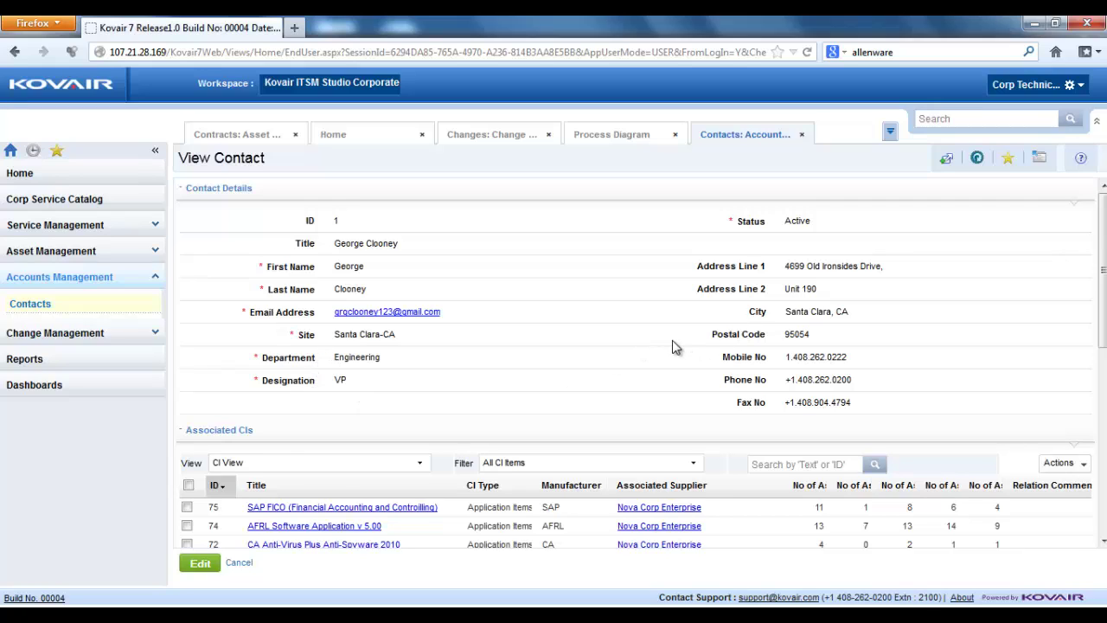
pyautogui.scroll(-5, 673, 342)
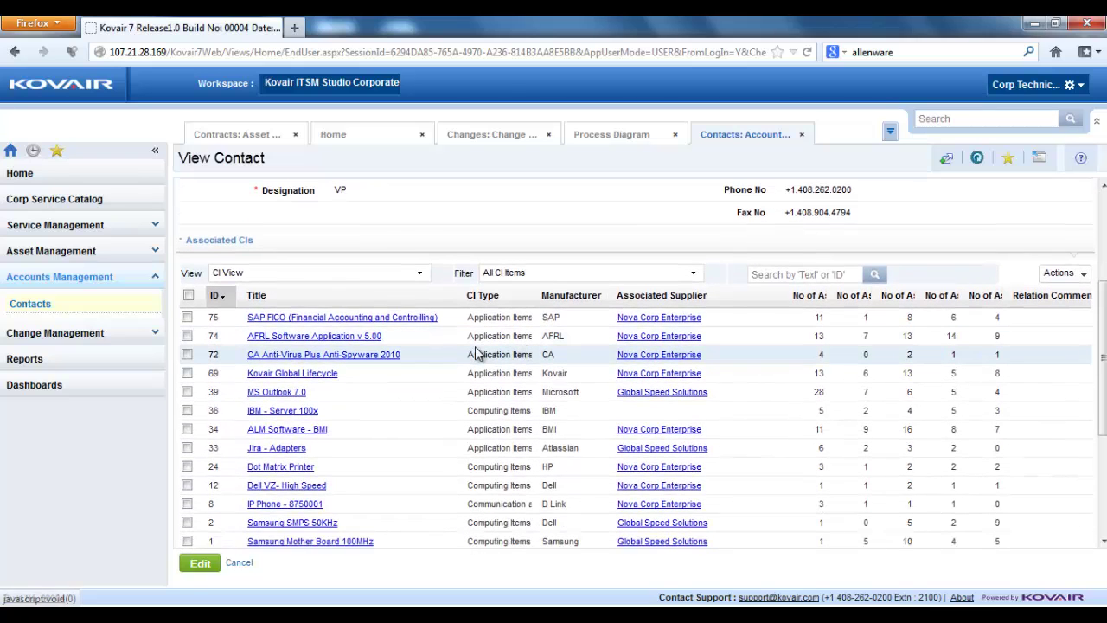
pyautogui.scroll(-1, 476, 354)
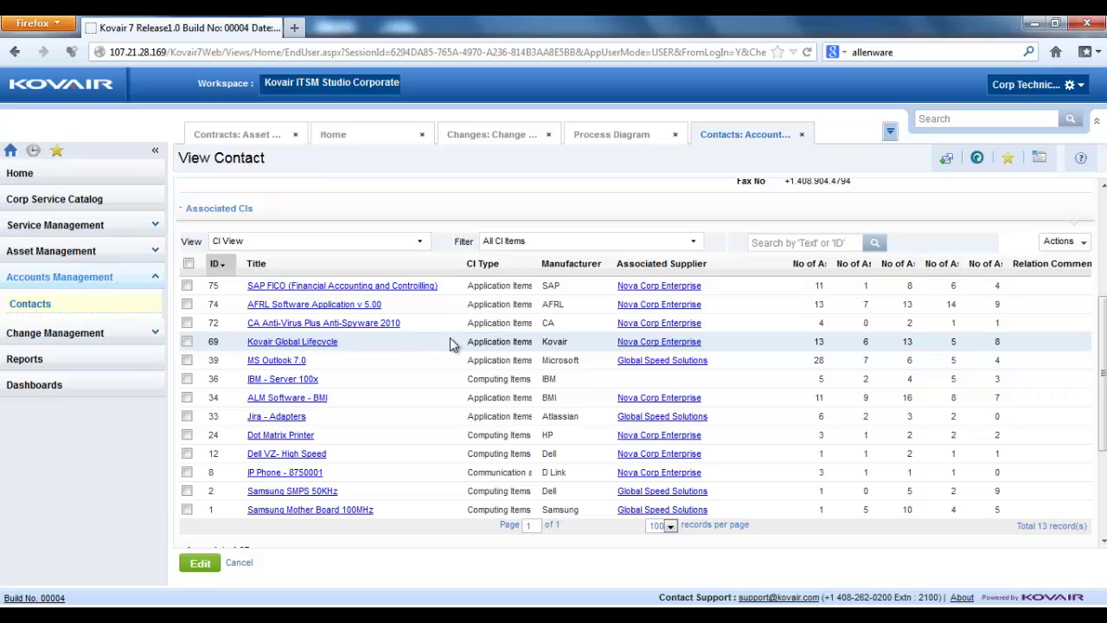
pyautogui.scroll(-5, 449, 342)
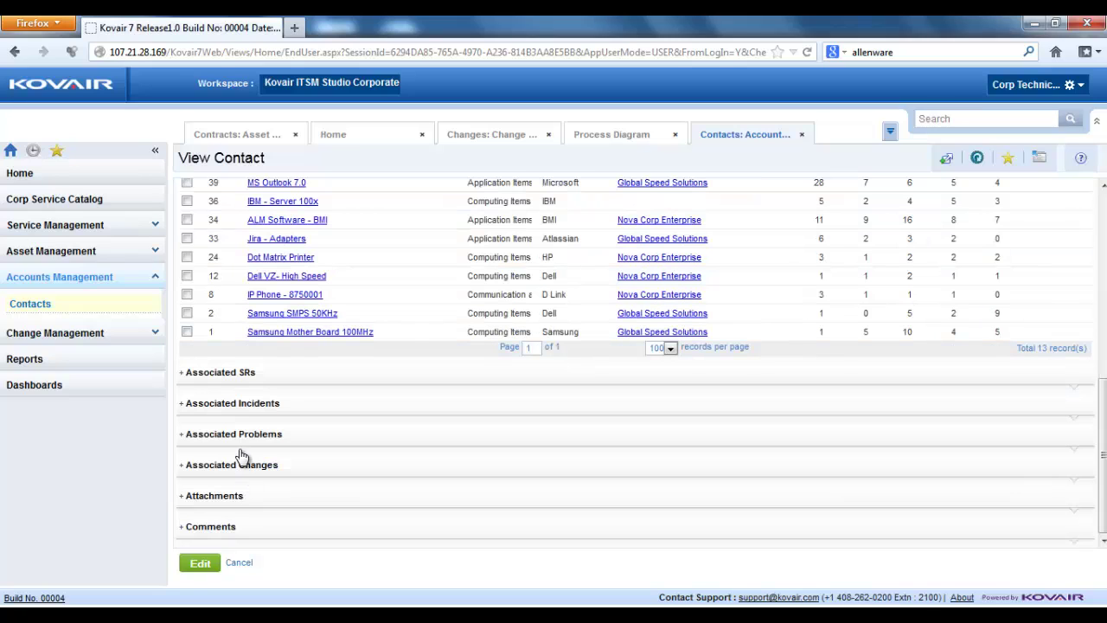
pyautogui.click(260, 406)
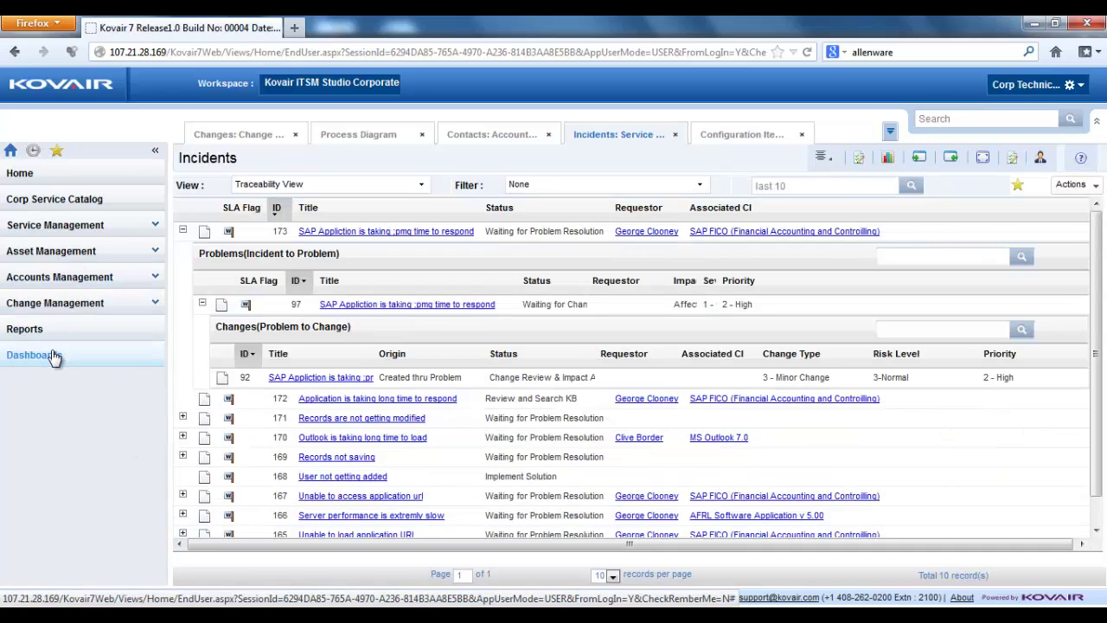
# Open the Corp Manager Dashboard and inspect the February 2013 submissions in the Incident Submission and Closure Trend chart
pyautogui.click(29, 355)
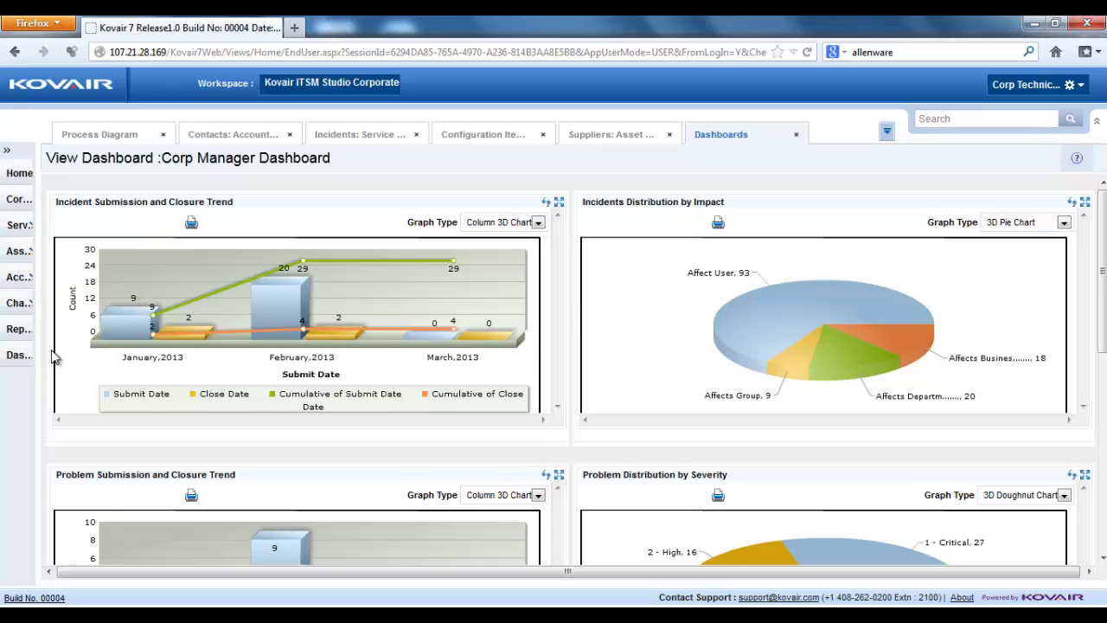
pyautogui.moveTo(1102, 328)
pyautogui.mouseDown()
pyautogui.moveTo(1105, 439)
pyautogui.moveTo(1105, 325)
pyautogui.mouseUp()
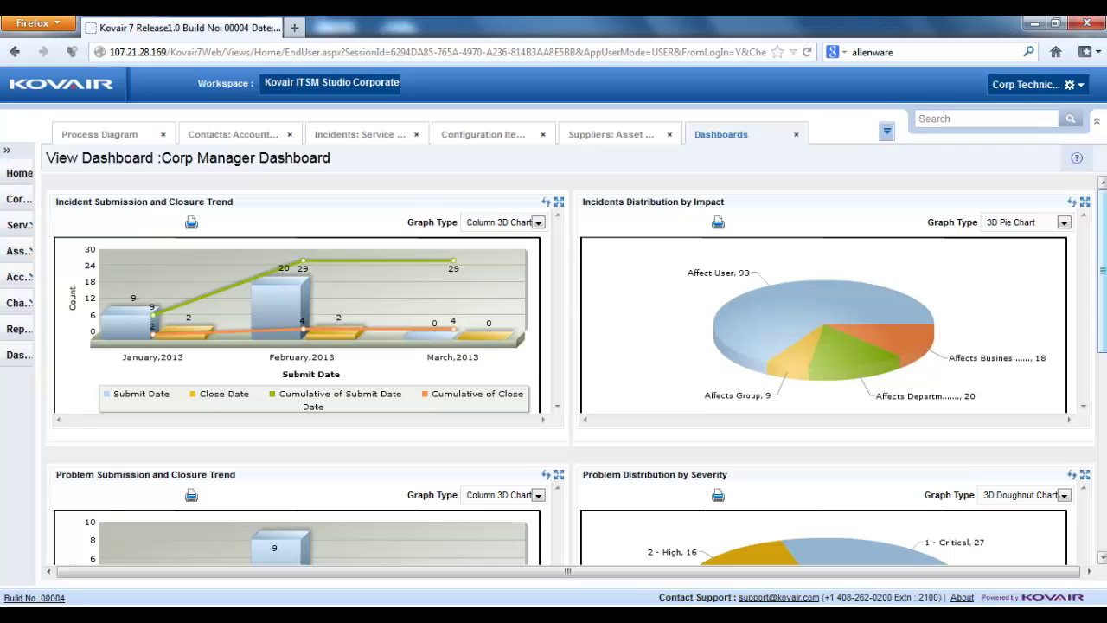
pyautogui.moveTo(272, 306)
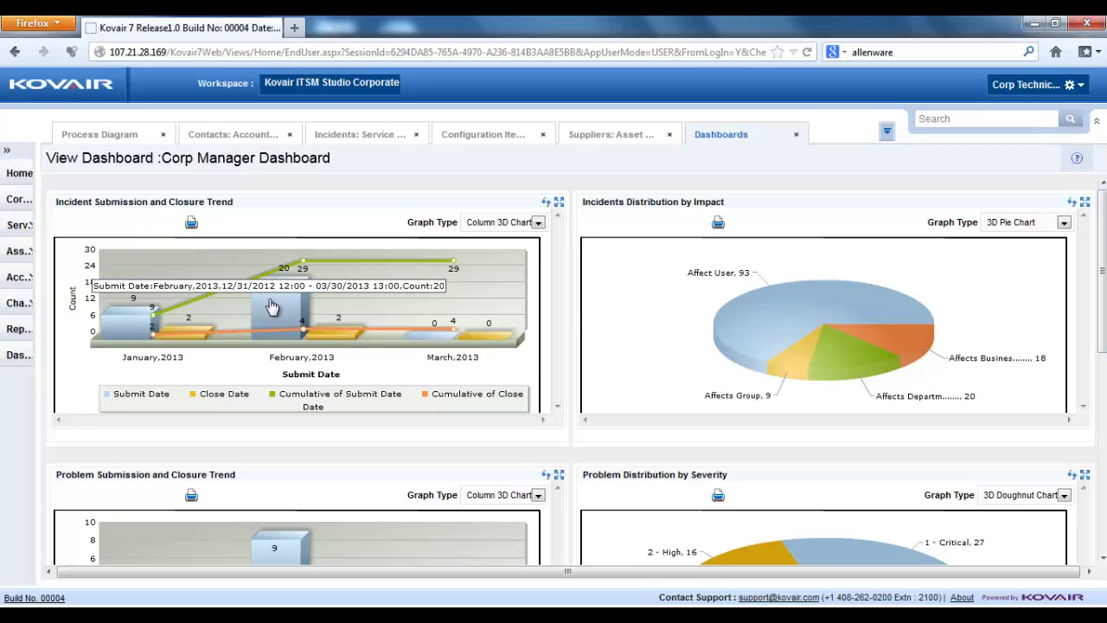
pyautogui.click(272, 306)
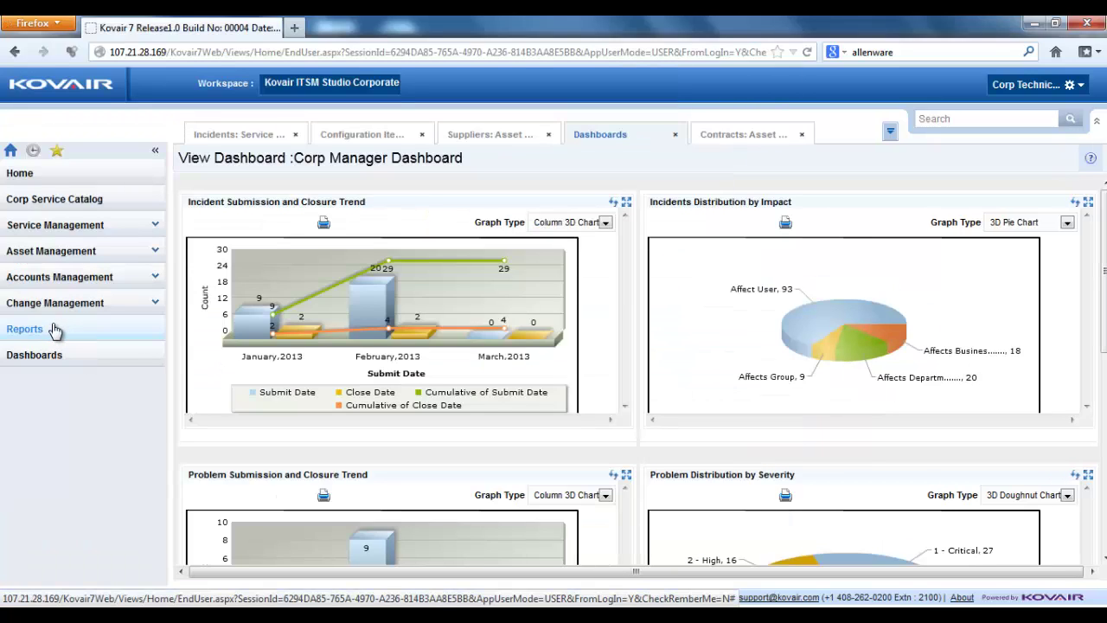
# Open Reports, look through the Incidents group, and filter the reports by the Distribution Metrics type
pyautogui.click(53, 330)
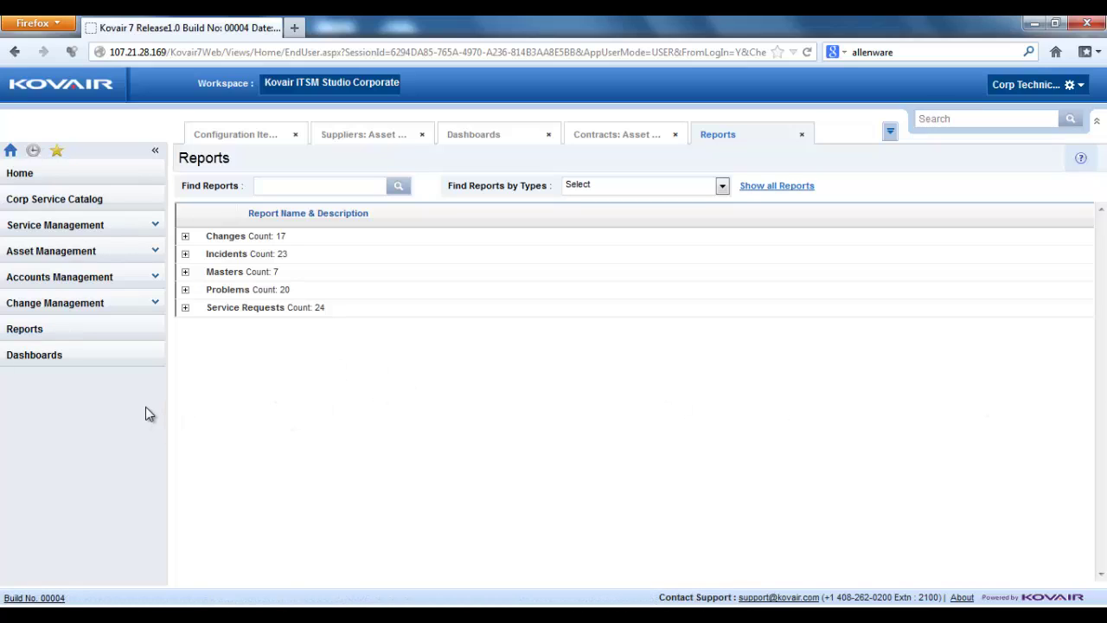
pyautogui.click(185, 253)
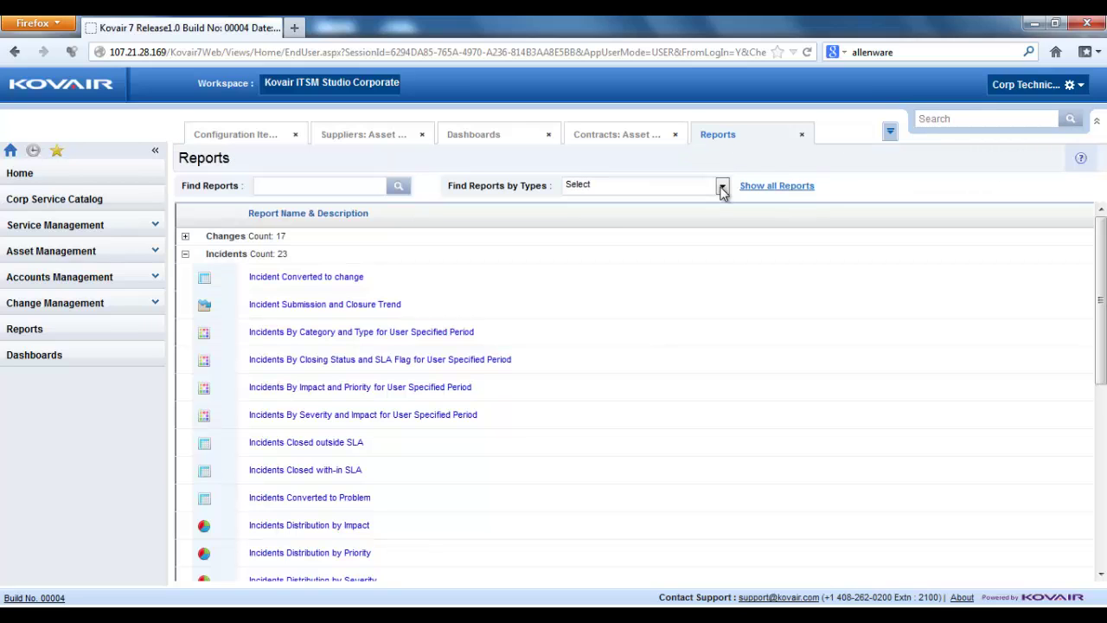
pyautogui.click(722, 186)
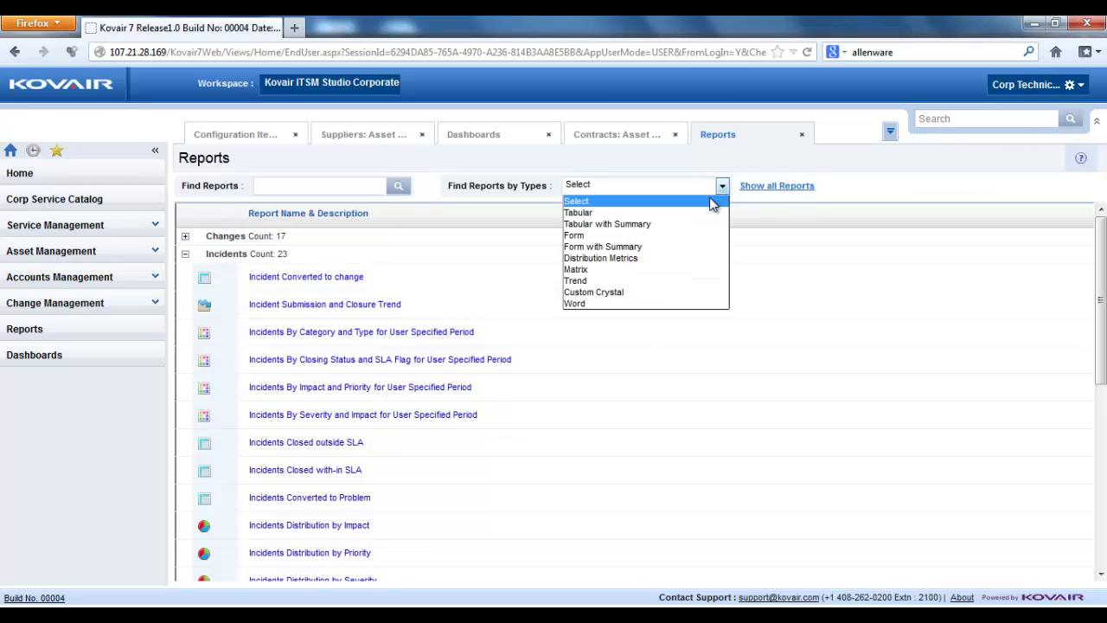
pyautogui.click(653, 259)
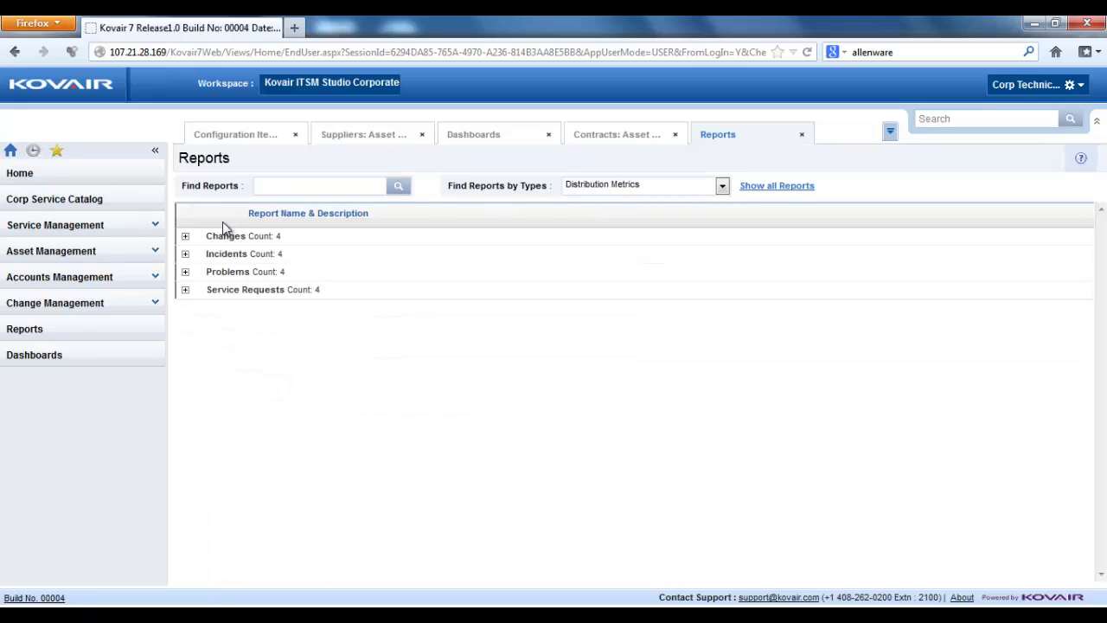
# View the Change Distribution by Risk Level report from the Changes group and close it
pyautogui.click(186, 237)
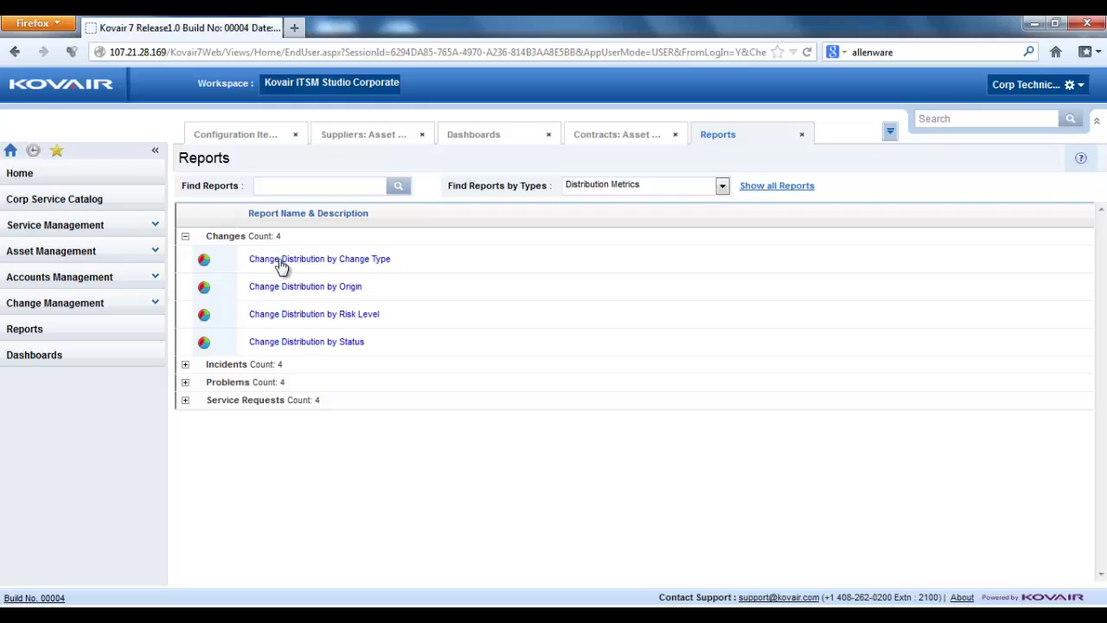
pyautogui.click(318, 316)
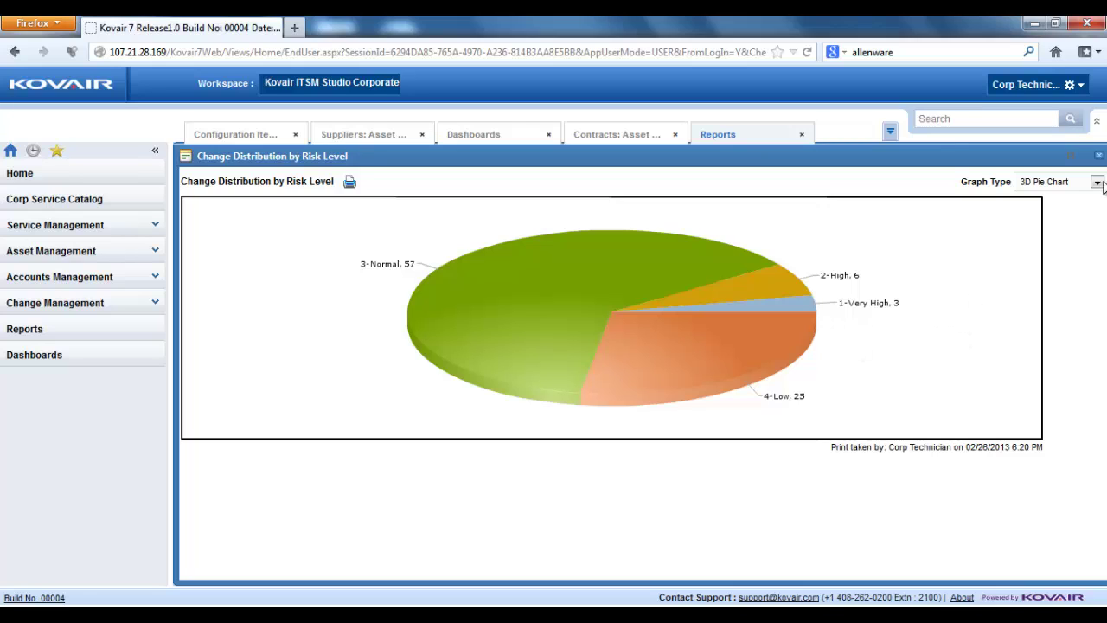
pyautogui.click(1098, 154)
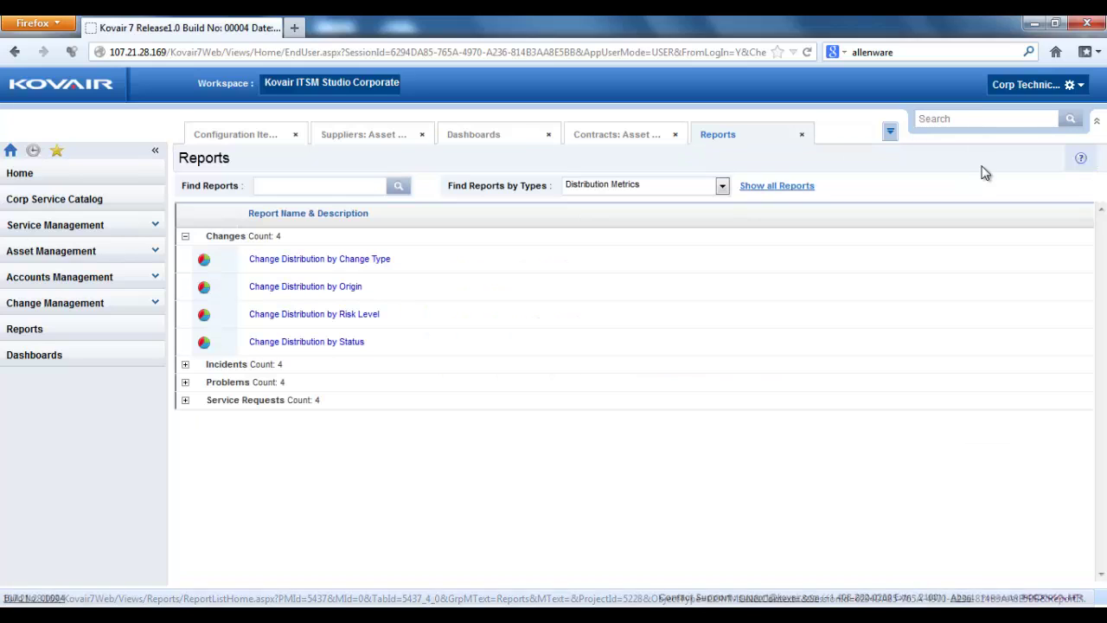
# Filter the reports by the Matrix type and examine the Major Change columns in the Change Matrix Report Change Type and Risk Level
pyautogui.click(722, 186)
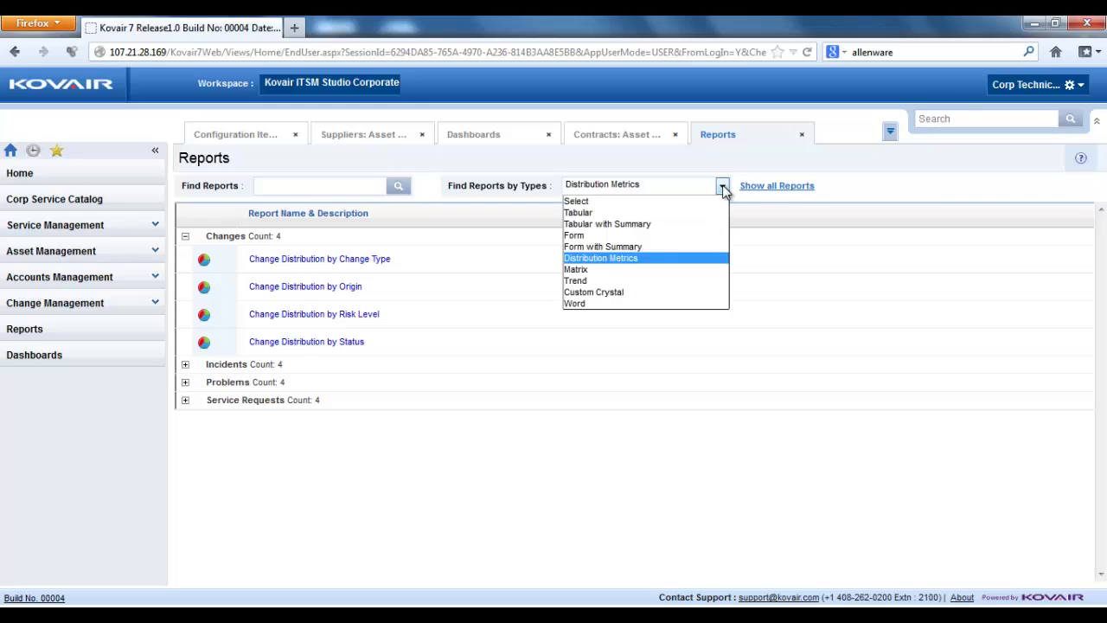
pyautogui.click(578, 269)
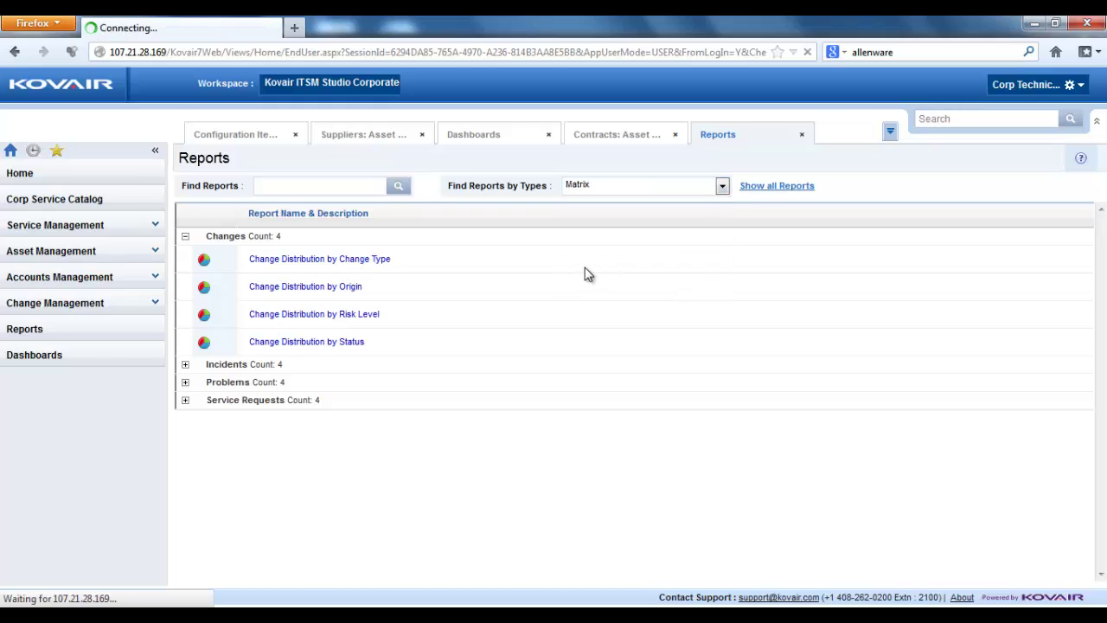
pyautogui.click(185, 236)
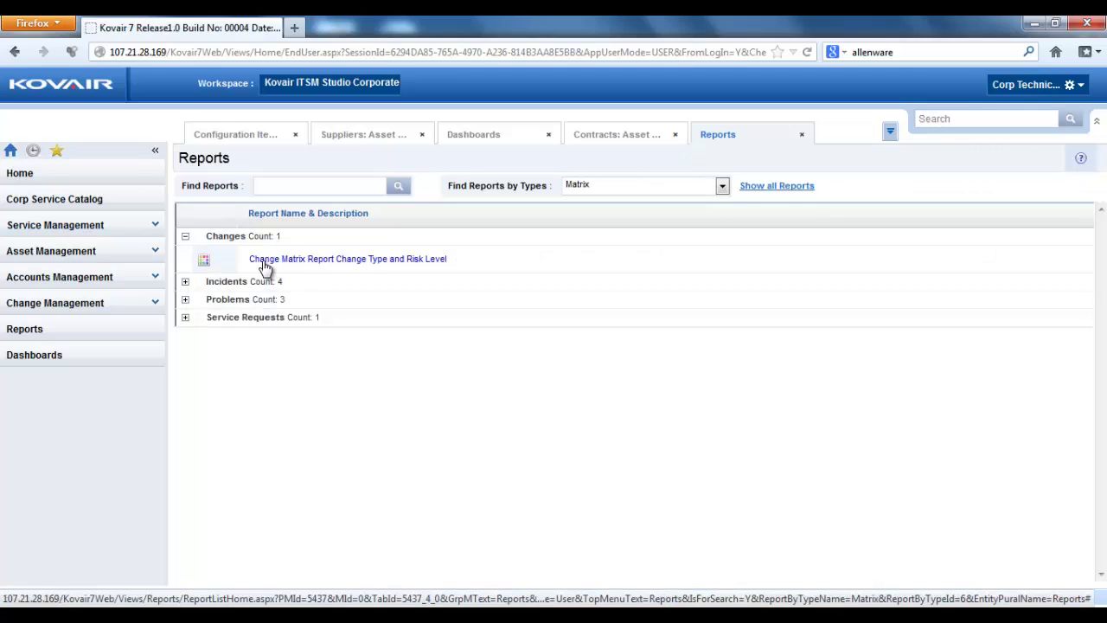
pyautogui.click(348, 262)
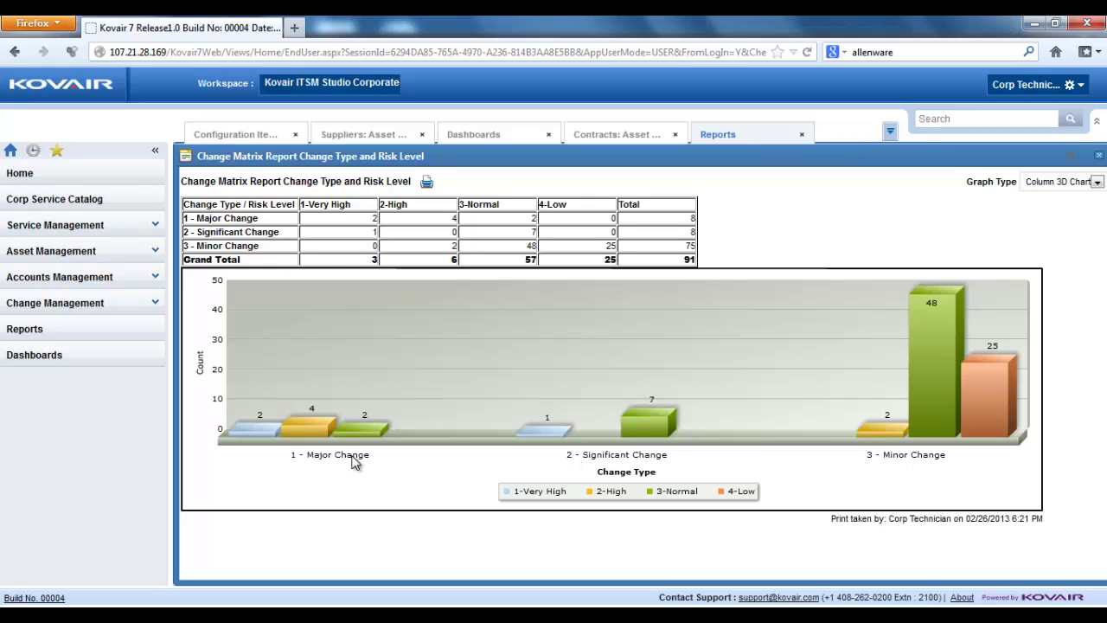
pyautogui.moveTo(263, 441)
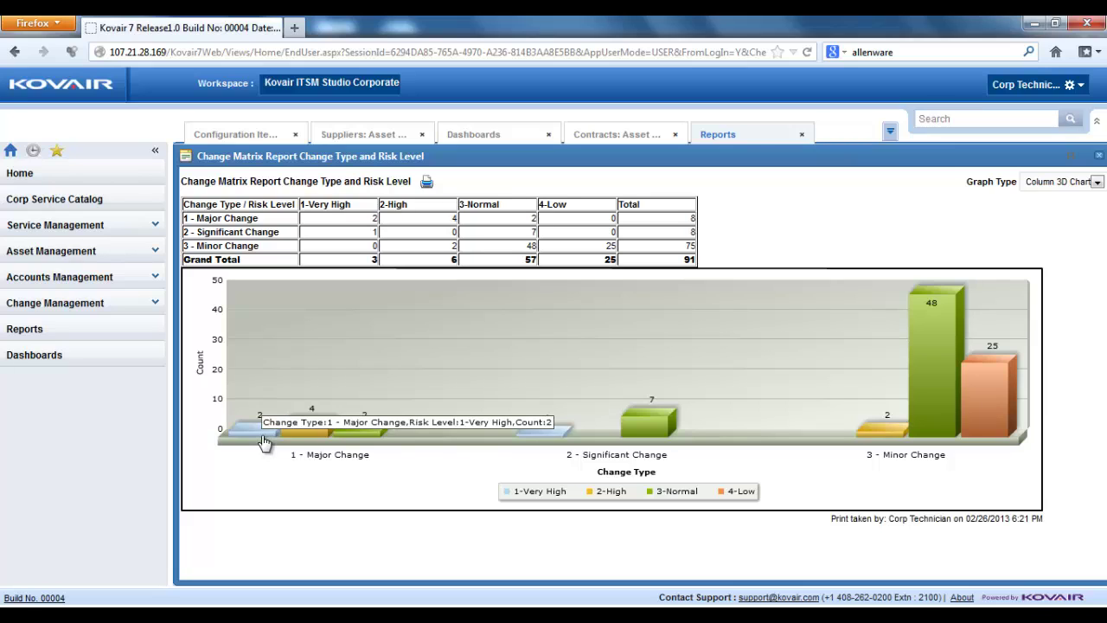
pyautogui.moveTo(309, 435)
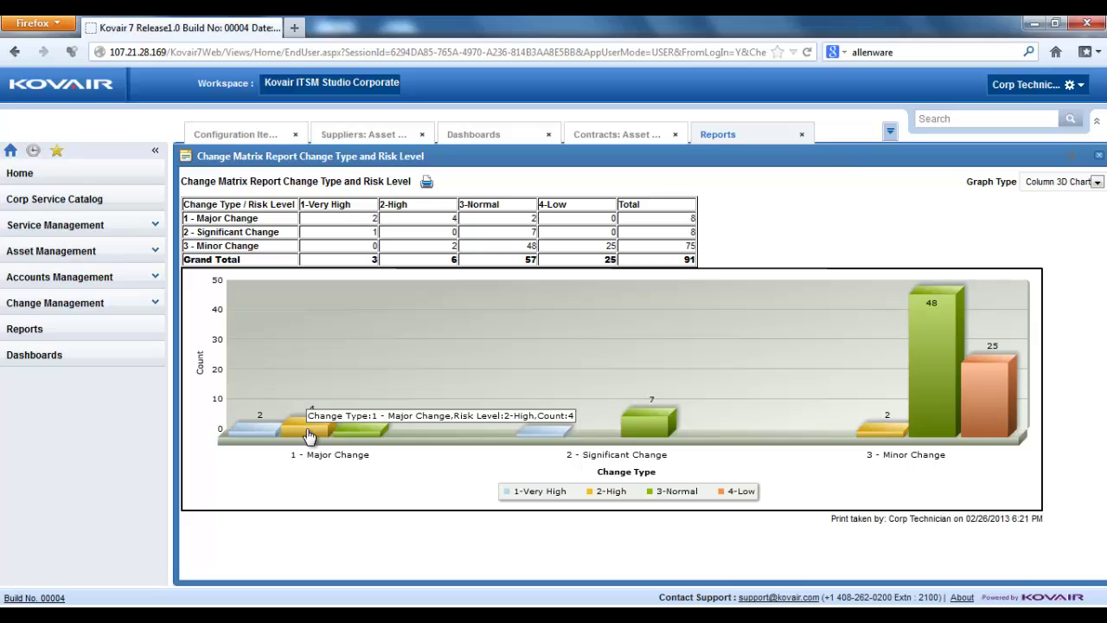
pyautogui.moveTo(368, 438)
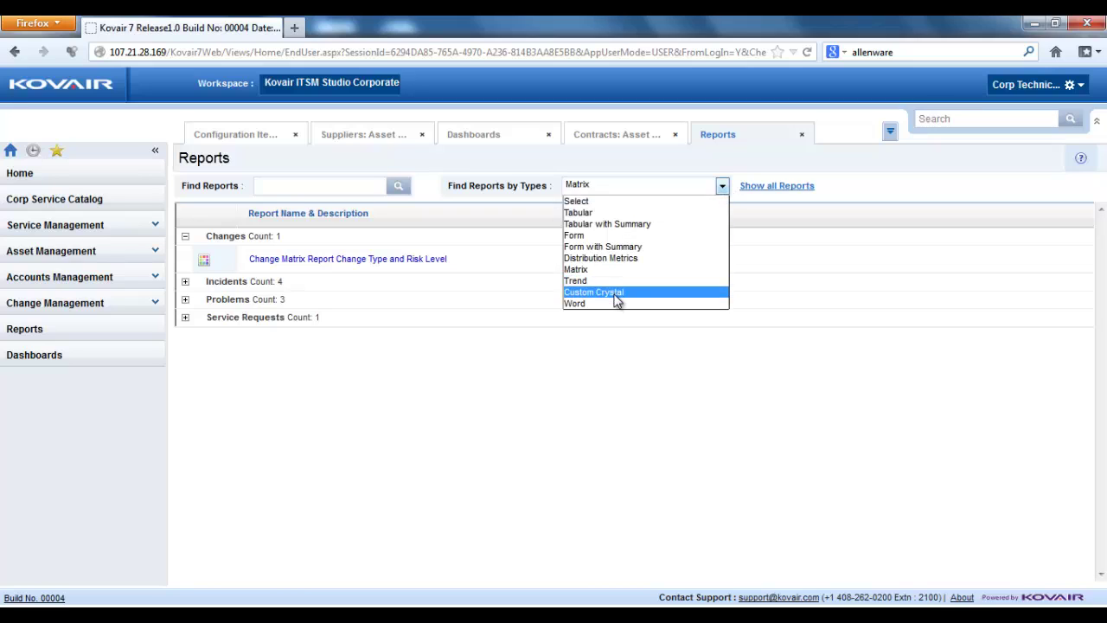
# Filter the reports by the Tabular type and open Changes which were Not Feasible from the Changes group
pyautogui.click(613, 216)
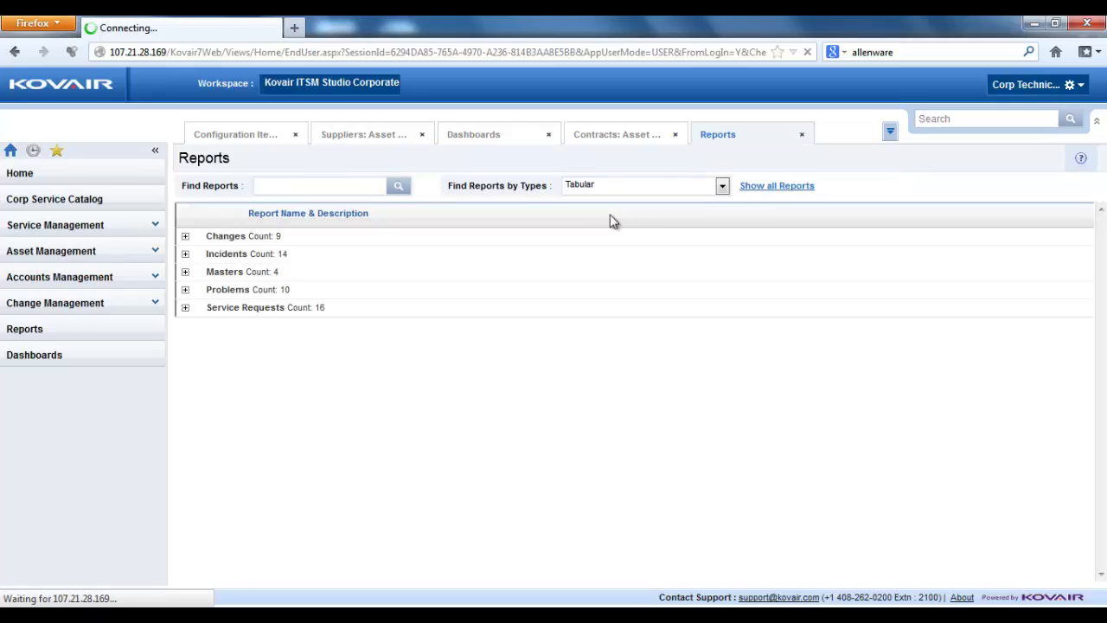
pyautogui.click(185, 236)
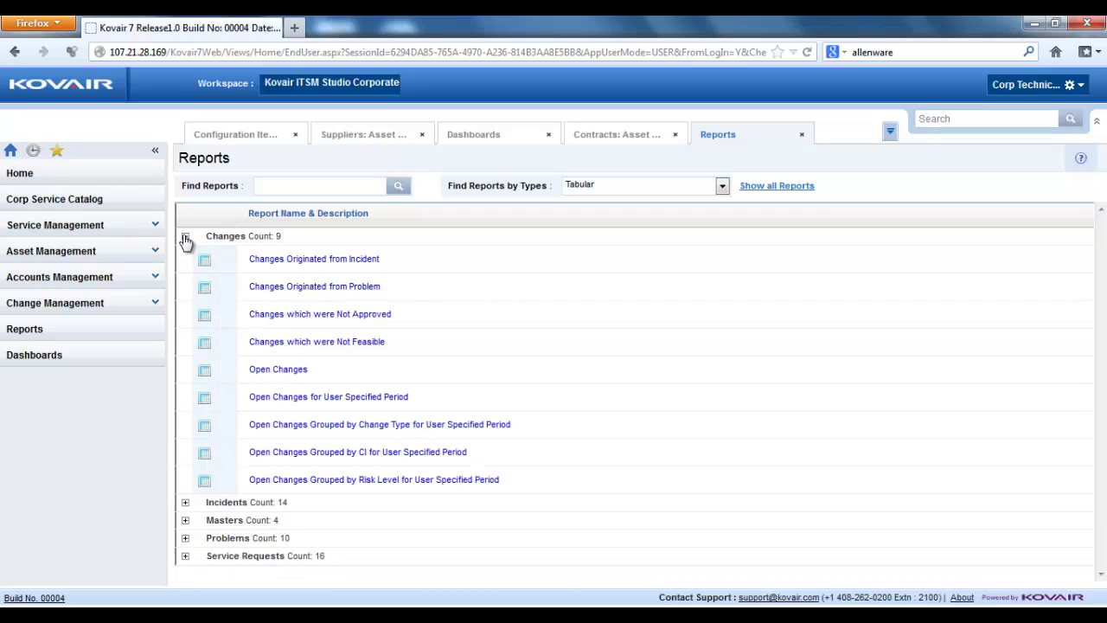
pyautogui.click(337, 343)
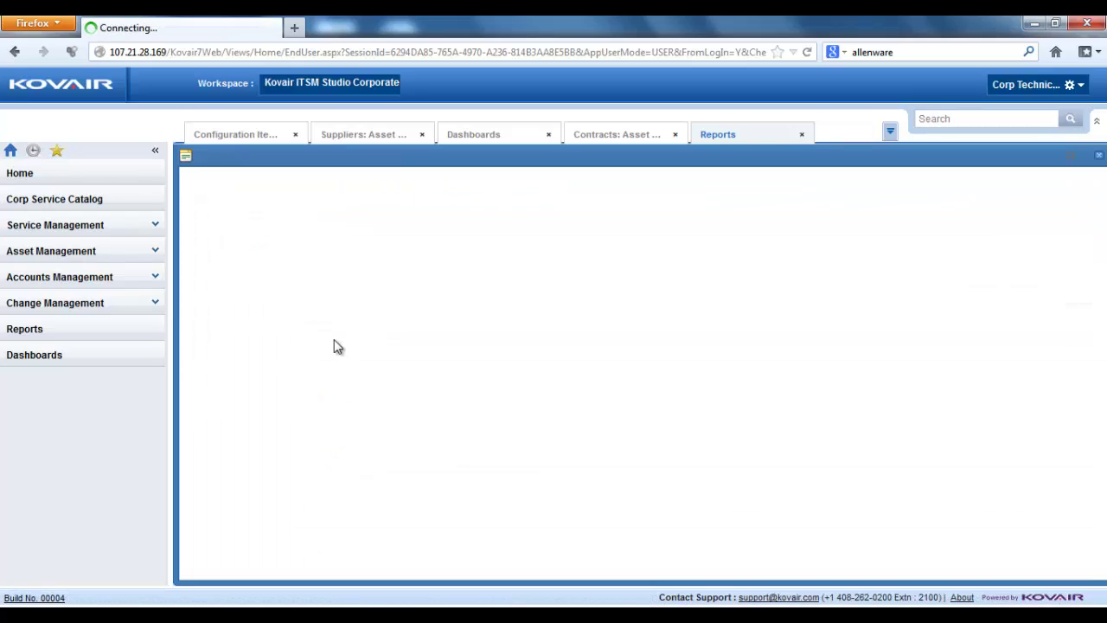